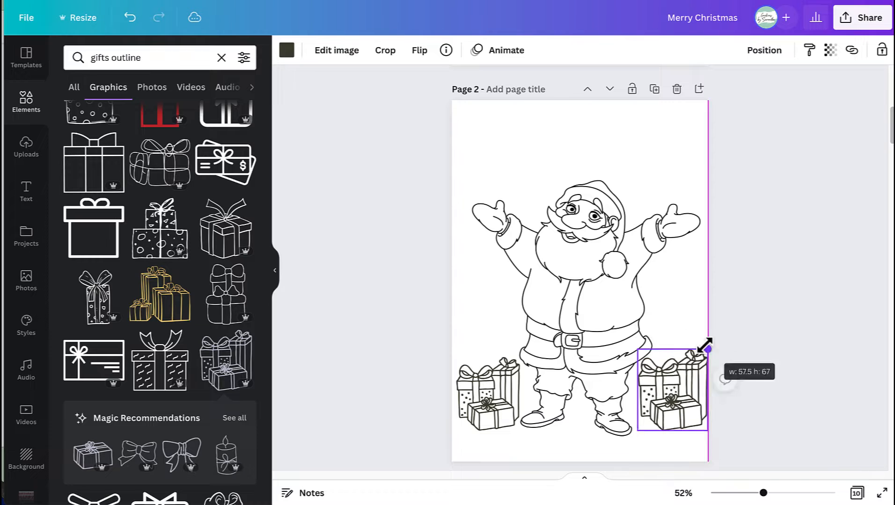
Position the second gift stack beside Santa's other foot so it mirrors the stack on the opposite side
drag(666, 370, 656, 383)
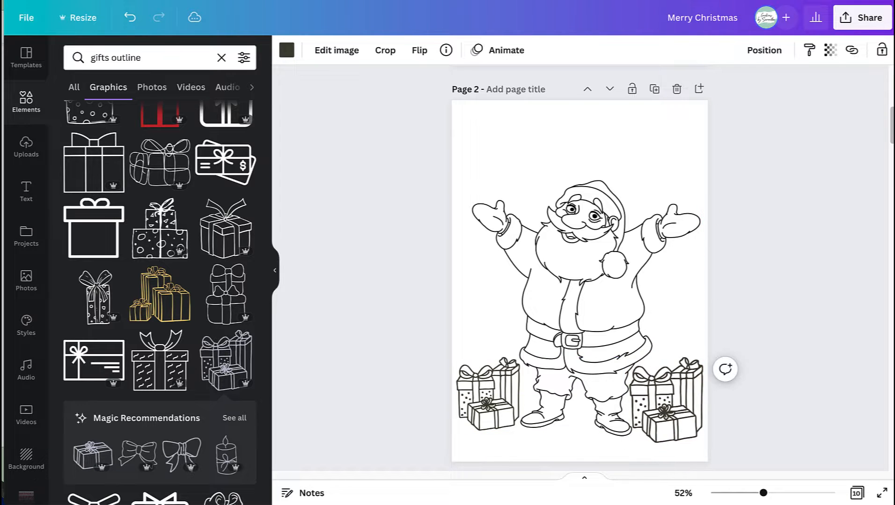
click(770, 269)
click(549, 140)
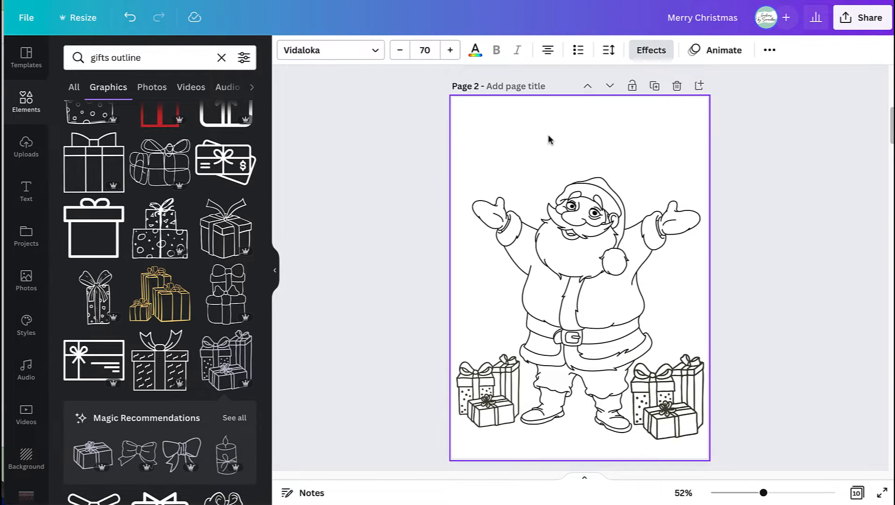
Search the elements for "snowflakes outline" and list all matching graphics
click(221, 57)
text(snowflakes outline)
key(Return)
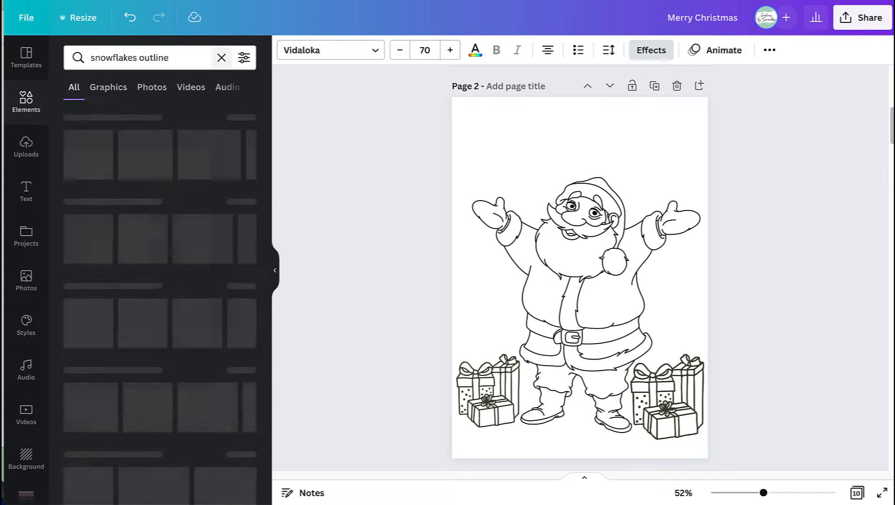
click(244, 117)
scroll(159, 281, down, 2)
click(226, 347)
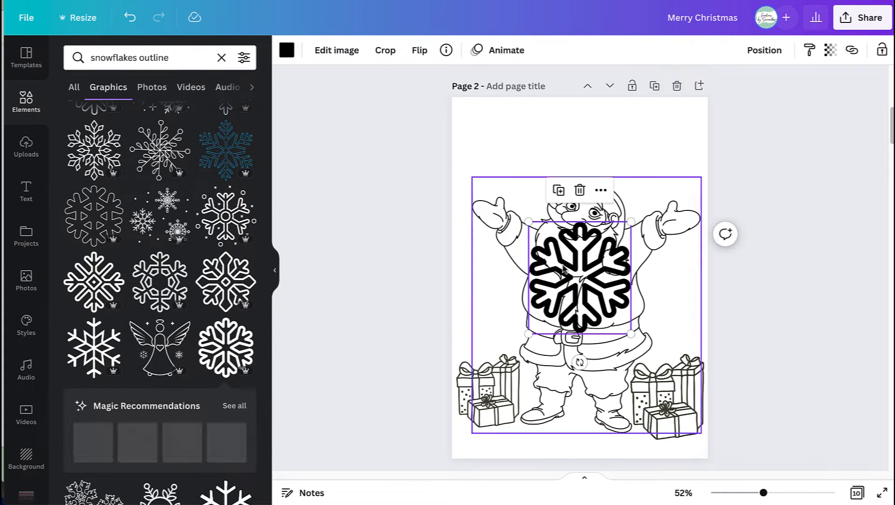
drag(573, 294, 527, 193)
drag(586, 234, 517, 159)
key(Delete)
Place four small matching thin-outlined snowflakes around Santa, two above his hands and two beside his body
scroll(457, 139, down, 1)
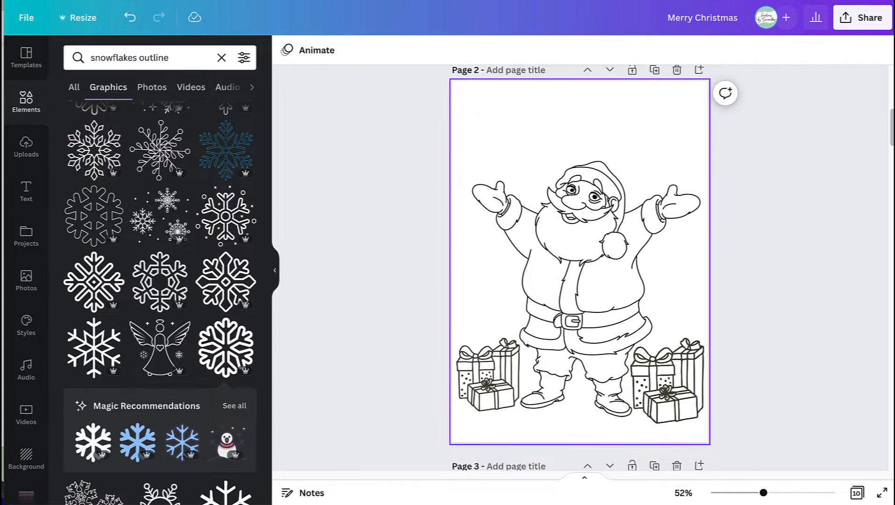
scroll(457, 139, up, 1)
scroll(458, 138, down, 1)
scroll(159, 281, down, 5)
drag(159, 176, 673, 266)
key(ctrl+d)
click(626, 116)
Add a heading reading "Merry Christmas" at the top of page 2
click(27, 192)
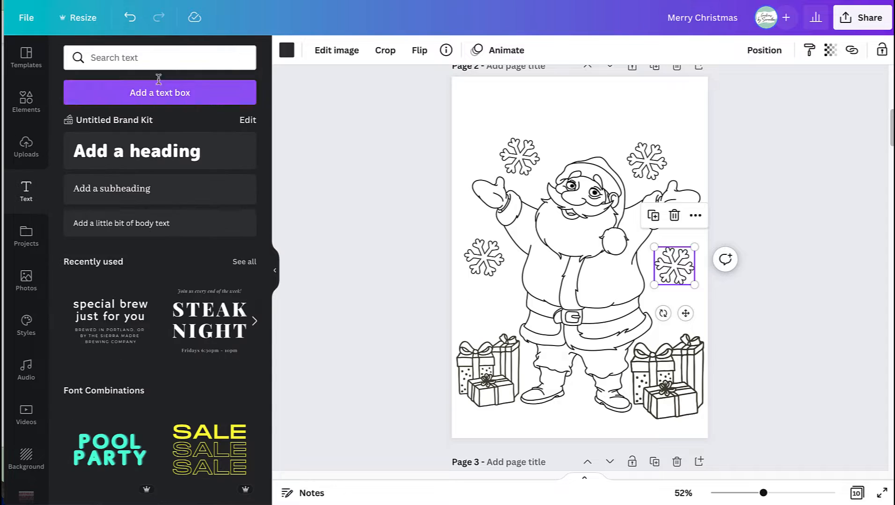
click(197, 162)
drag(683, 311, 717, 113)
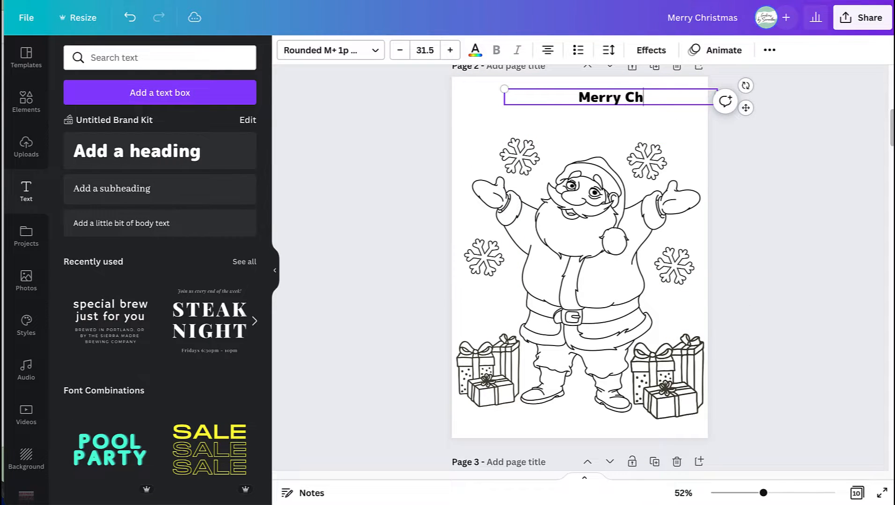
Set the "Merry Christmas" heading in Vidaloka at size 60 and stretch its text box across the page width
click(333, 51)
text(vi)
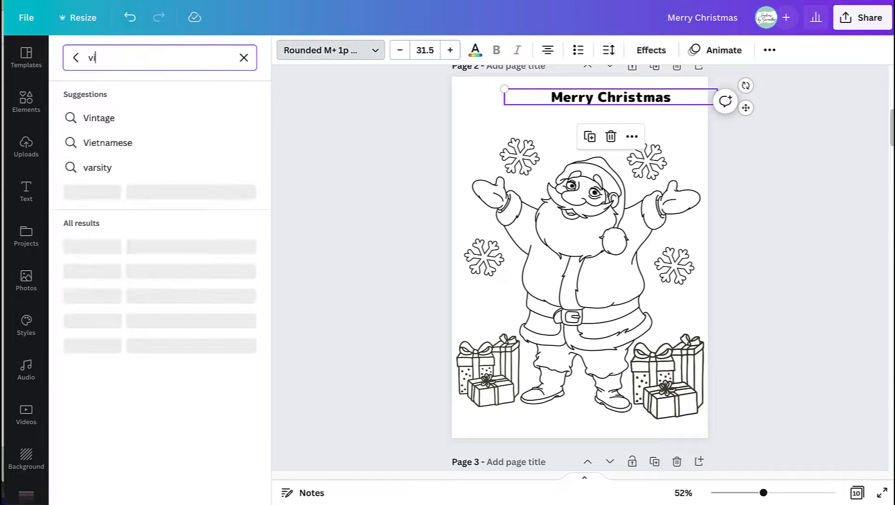
click(109, 229)
drag(503, 88, 451, 85)
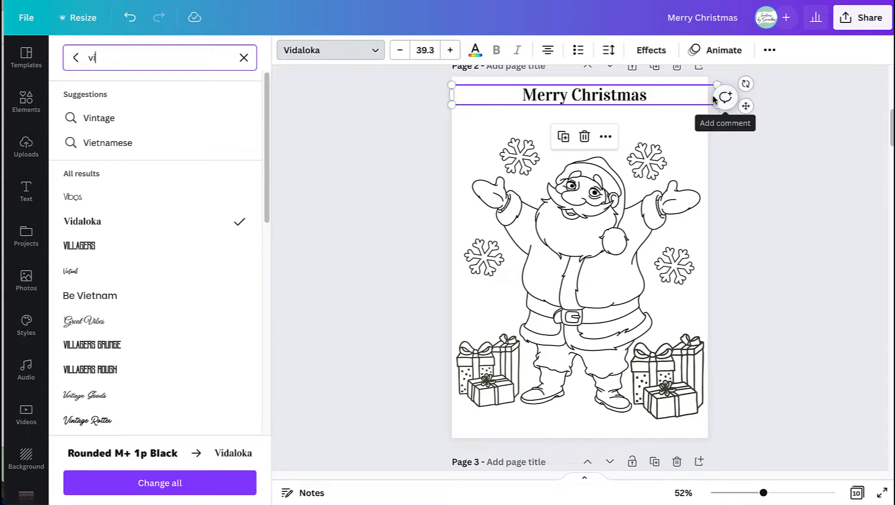
click(424, 50)
text(60)
key(Return)
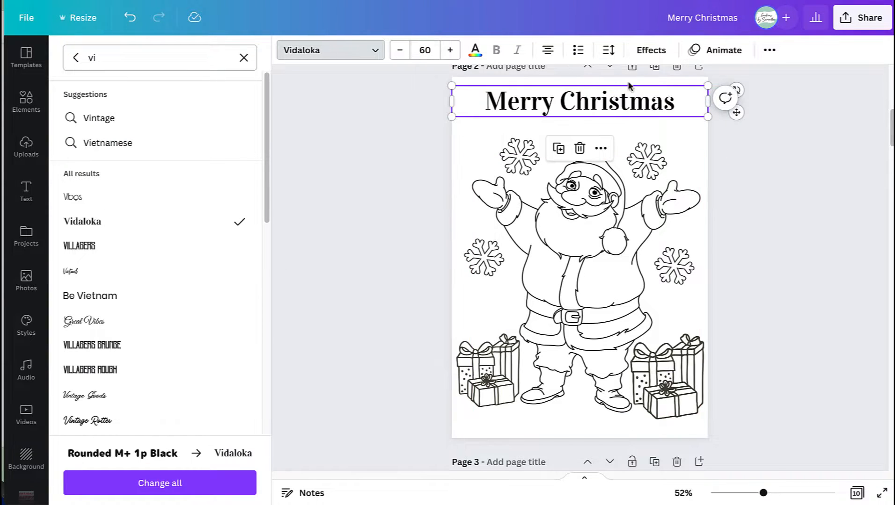
Curve the "Merry Christmas" heading with a value of 24 and move it slightly down above Santa
click(650, 50)
click(157, 398)
drag(240, 473, 180, 473)
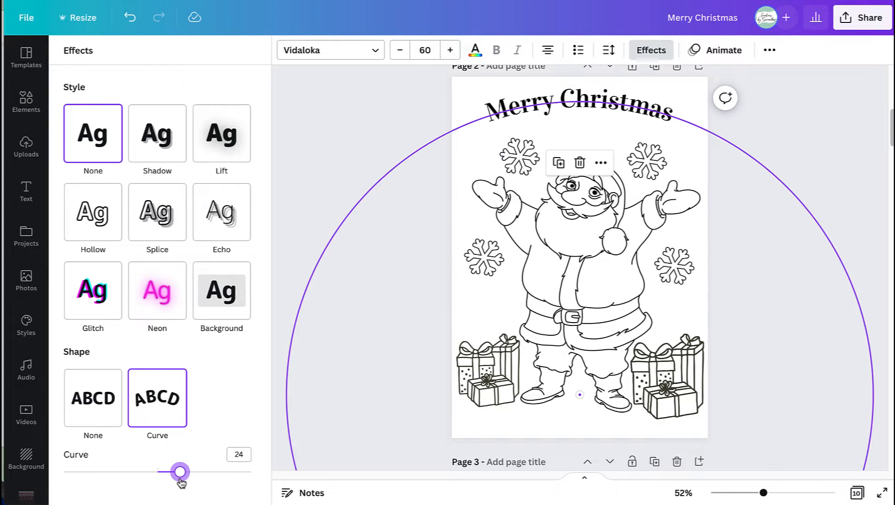
drag(592, 106, 595, 113)
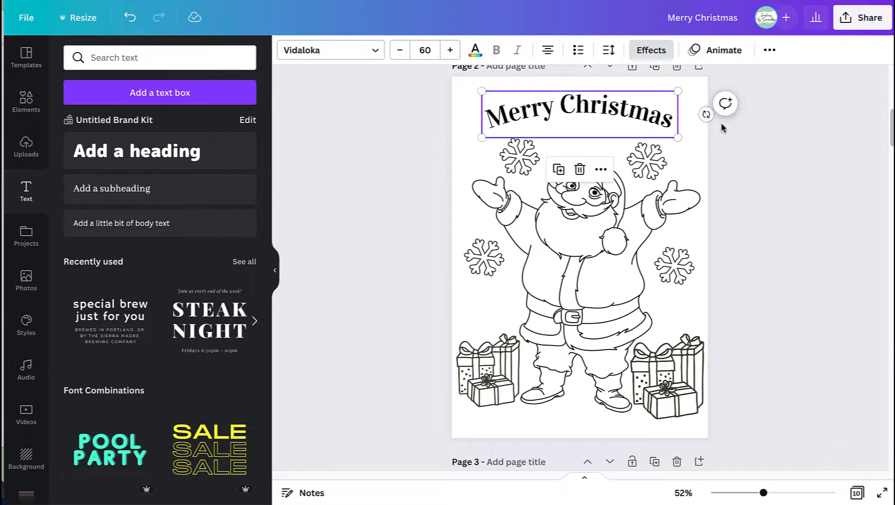
Set the curved heading's font size to 70
scroll(721, 125, up, 1)
click(425, 50)
text(70)
key(Return)
click(445, 121)
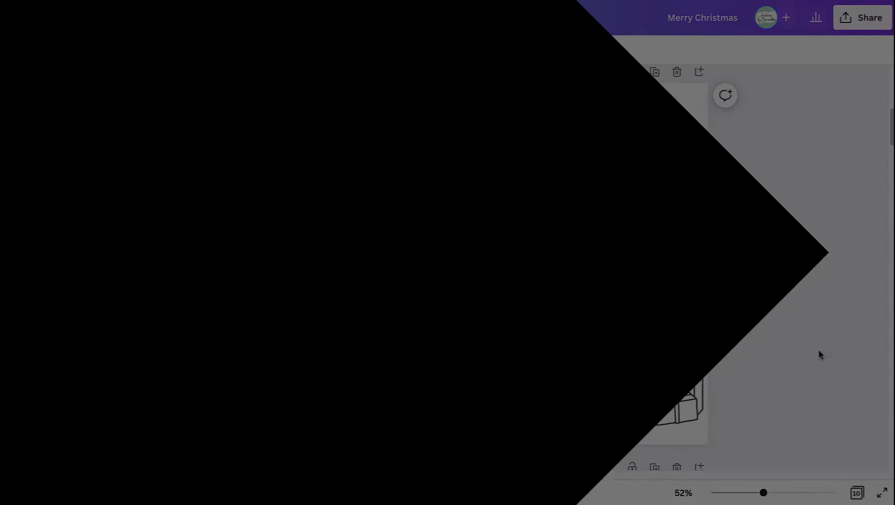
Look through the maze graphics for one that suits the blank page 4
scroll(218, 383, down, 3)
scroll(218, 382, down, 10)
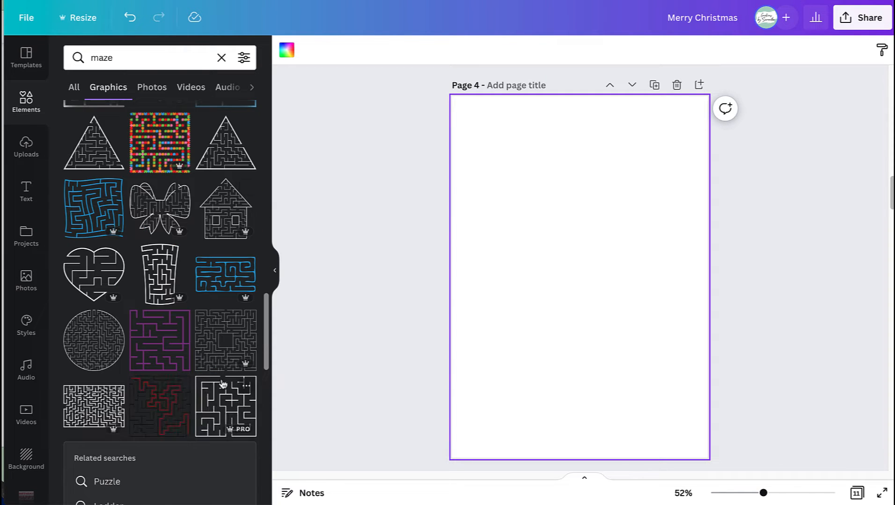
scroll(224, 381, down, 8)
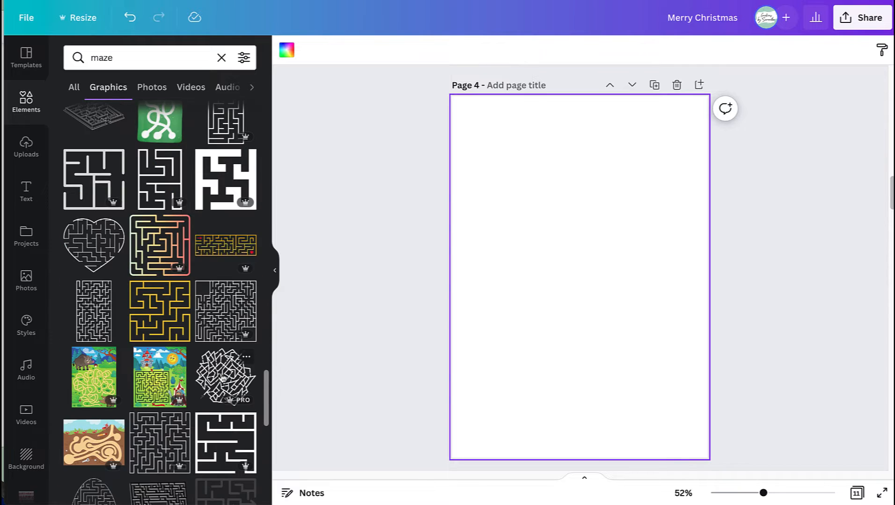
scroll(266, 386, up, 1)
drag(266, 386, 270, 112)
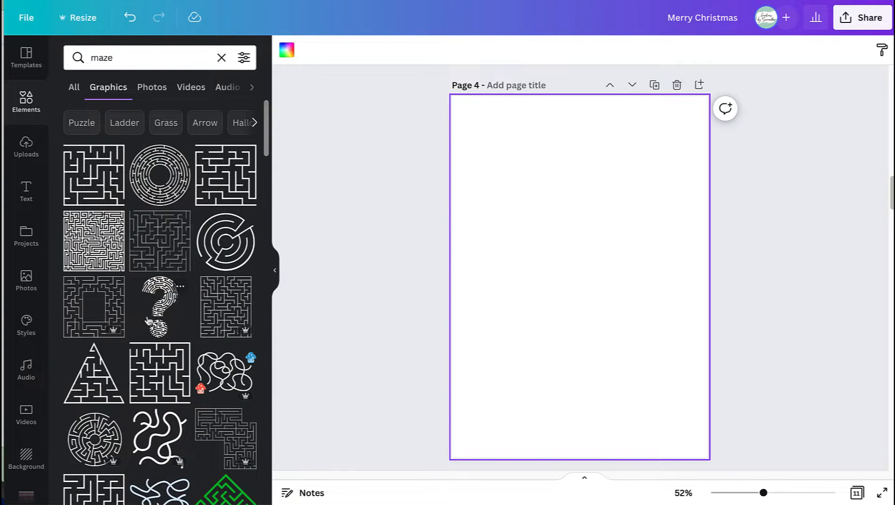
scroll(149, 321, down, 3)
scroll(149, 321, up, 3)
Search the graphics for "maze abstract" and add the square maze with notched entrance and exit to page 4
click(153, 57)
text(abstr)
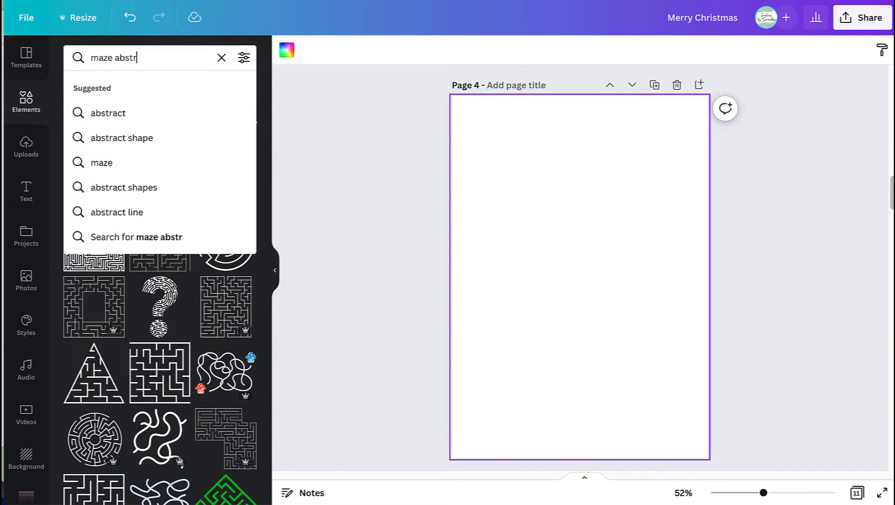
text(act)
key(Return)
click(93, 205)
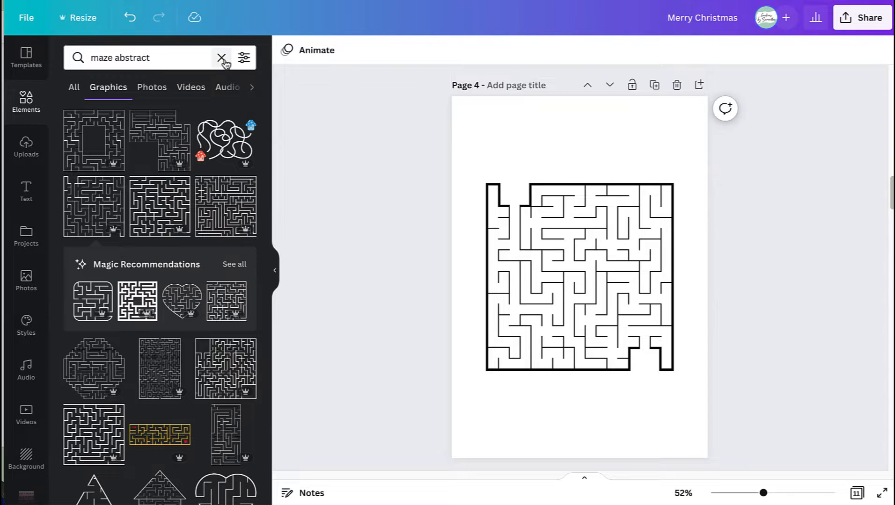
Search graphics for "elf outline", add the tall-hatted elf near the maze entrance and list all similar recommended graphics
click(221, 57)
text(elf outline)
key(Return)
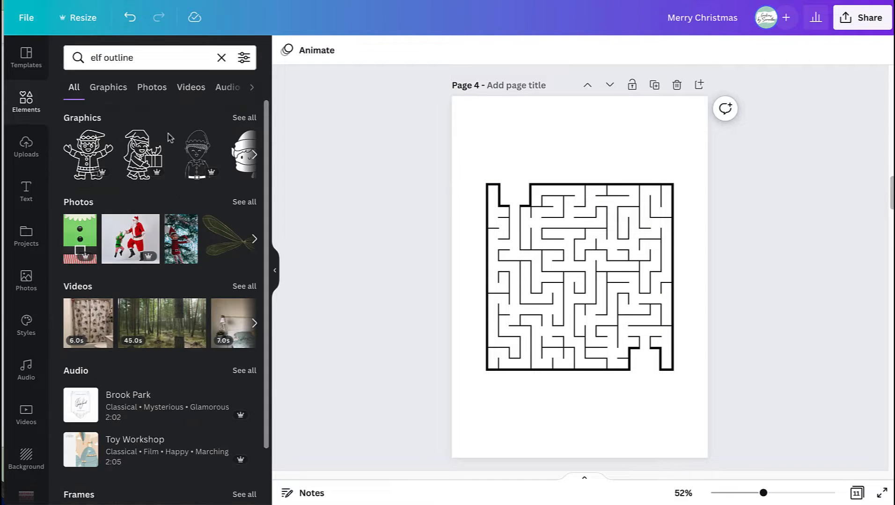
click(108, 87)
click(160, 274)
drag(568, 277, 533, 204)
click(234, 329)
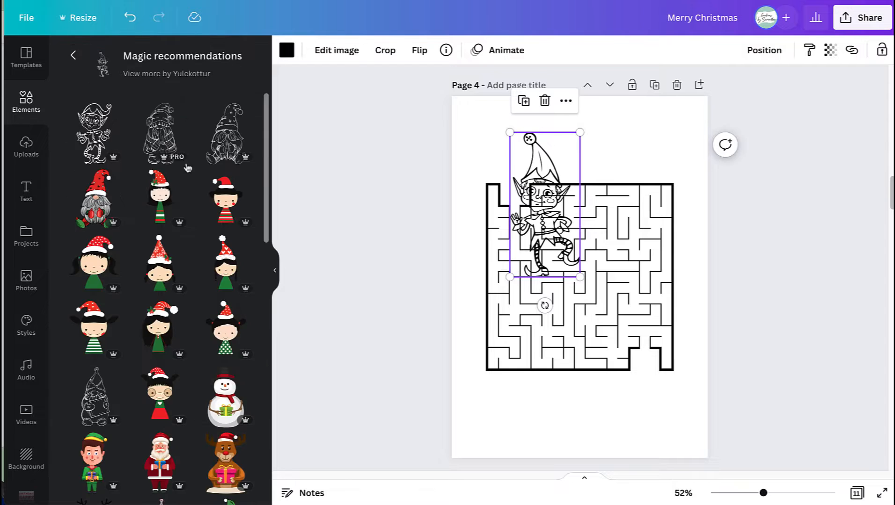
Replace the tall-hatted elf with the recommended curled-hat elf, shrunk and placed just above the maze entrance
click(96, 135)
drag(579, 276, 507, 153)
click(522, 164)
key(Delete)
mouse_move(531, 181)
mouse_down()
mouse_move(516, 164)
mouse_move(525, 171)
mouse_up()
drag(507, 143, 509, 150)
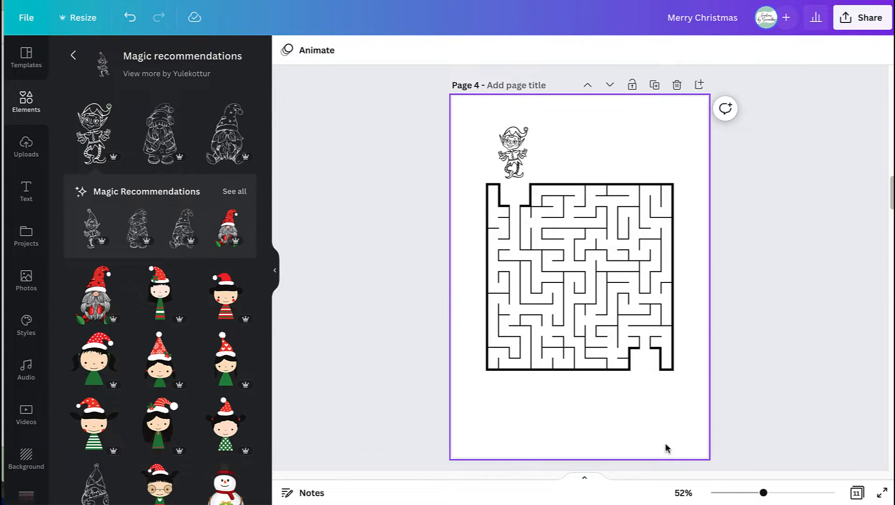
Search for "christmas house outline" and place the house with snowflakes, reduced in size, just below the maze exit
click(73, 55)
click(219, 57)
text(christmas ho)
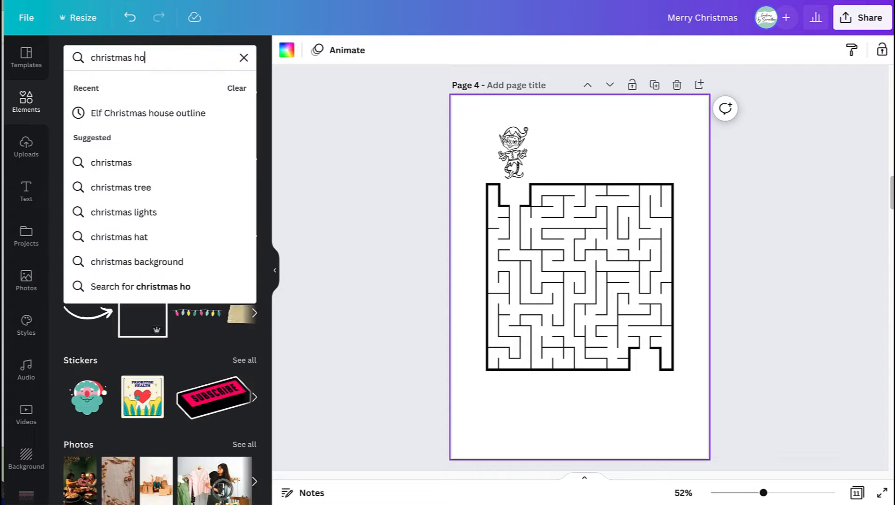
text(use outline)
key(Return)
click(142, 155)
drag(578, 278, 640, 406)
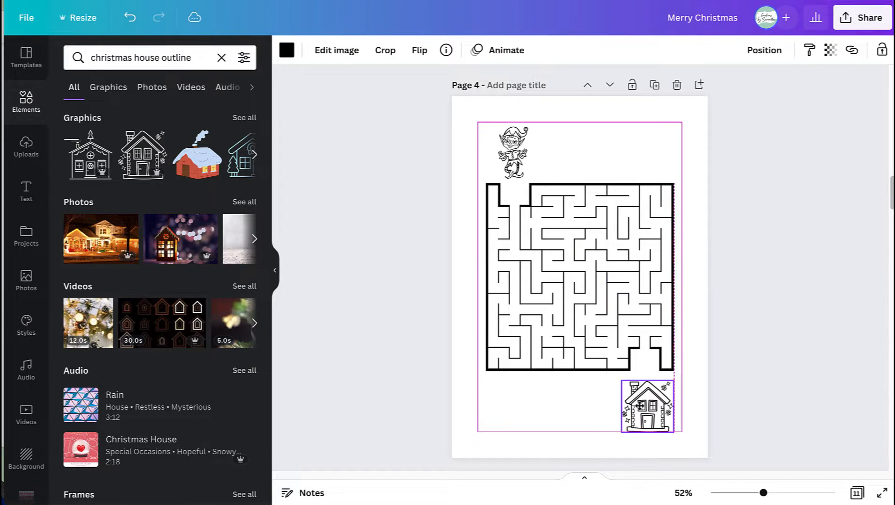
click(594, 393)
Add a subheading beside the elf above the maze, coloured black at size 30
scroll(306, 243, down, 1)
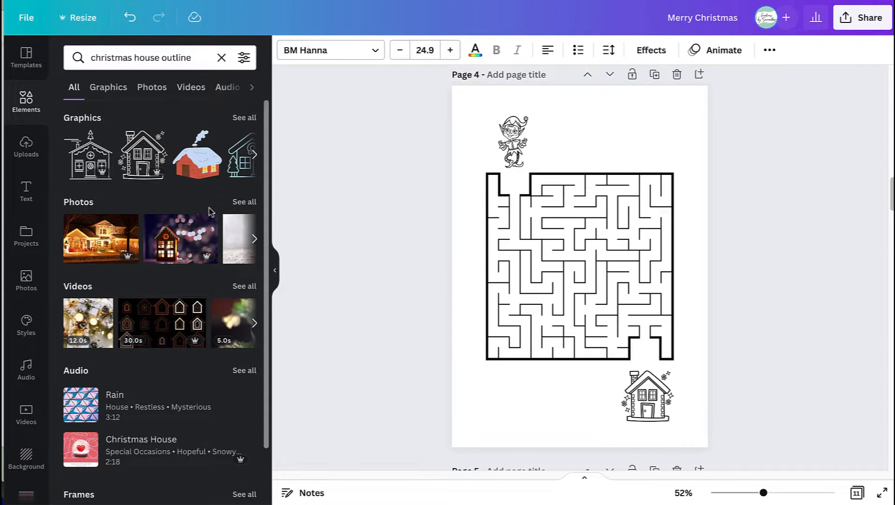
click(27, 190)
click(112, 188)
drag(590, 300, 586, 154)
click(474, 50)
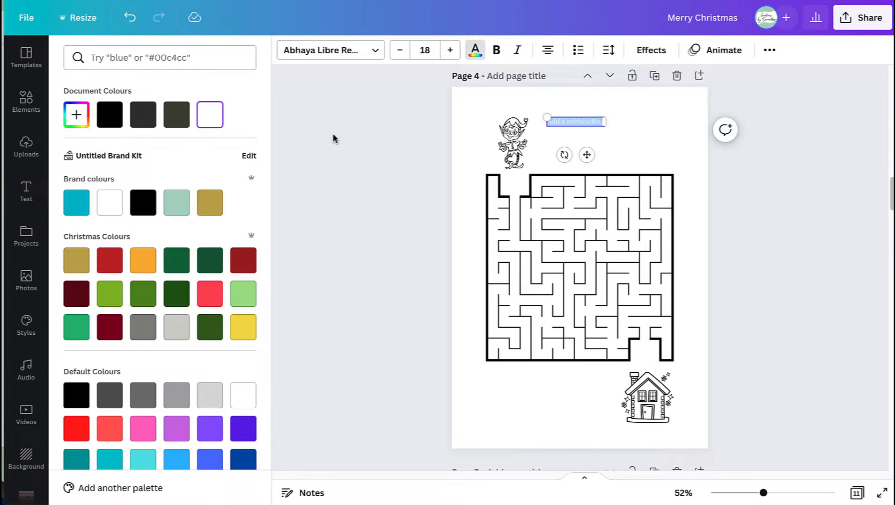
click(110, 115)
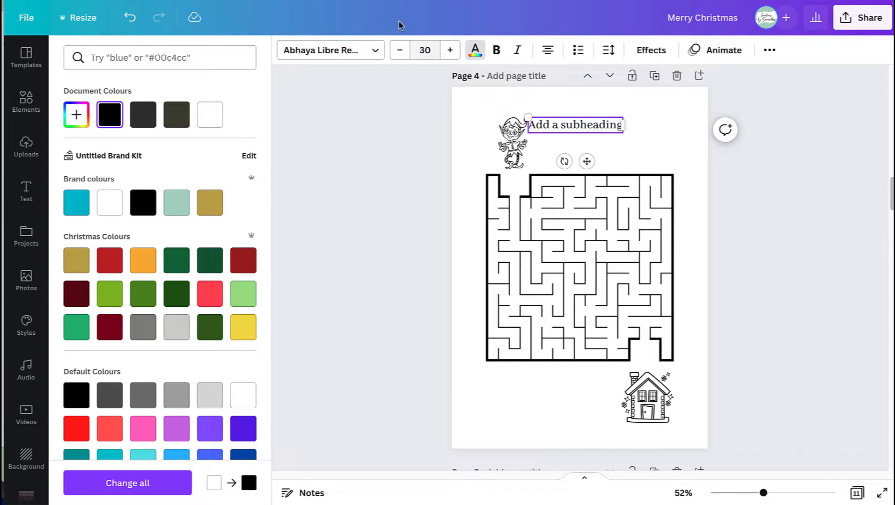
Set the subheading's font to BM Hanna
click(374, 50)
key(BackSpace)
key(BackSpace)
text(bm h)
click(85, 221)
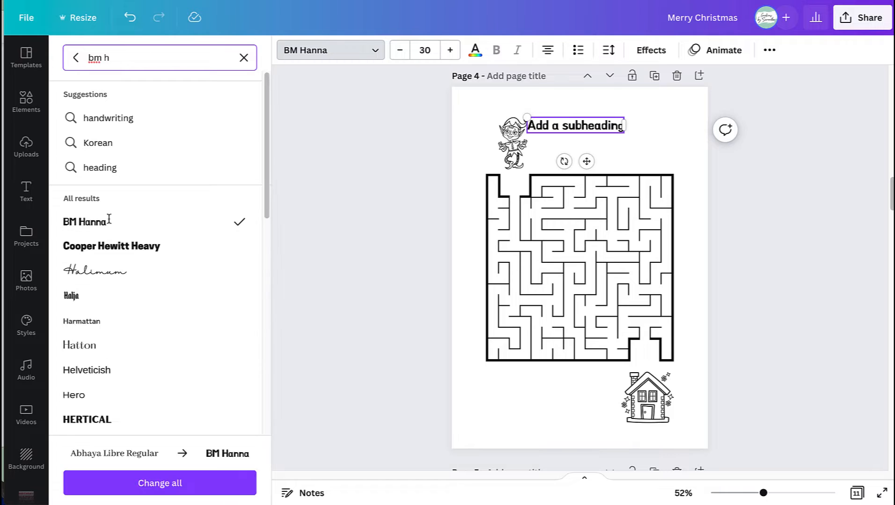
Enter "Can you help the little elf find his way back home?" left-aligned on two lines, vertically centred beside the elf
text(Can you help the little elf find his way back home?)
drag(509, 125, 532, 129)
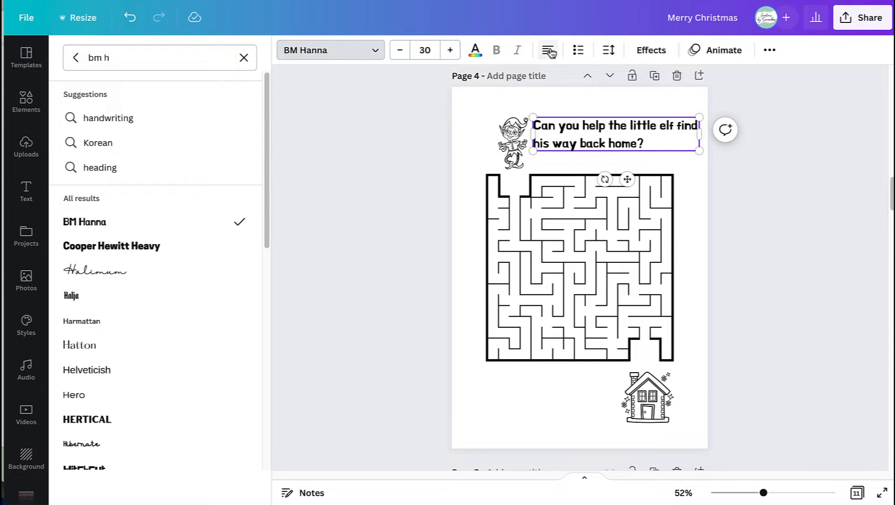
click(709, 246)
drag(603, 133, 604, 141)
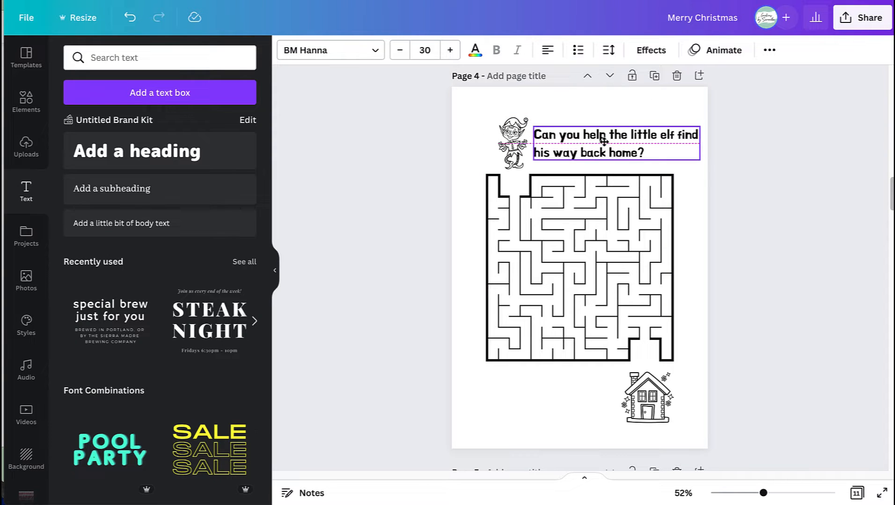
click(852, 176)
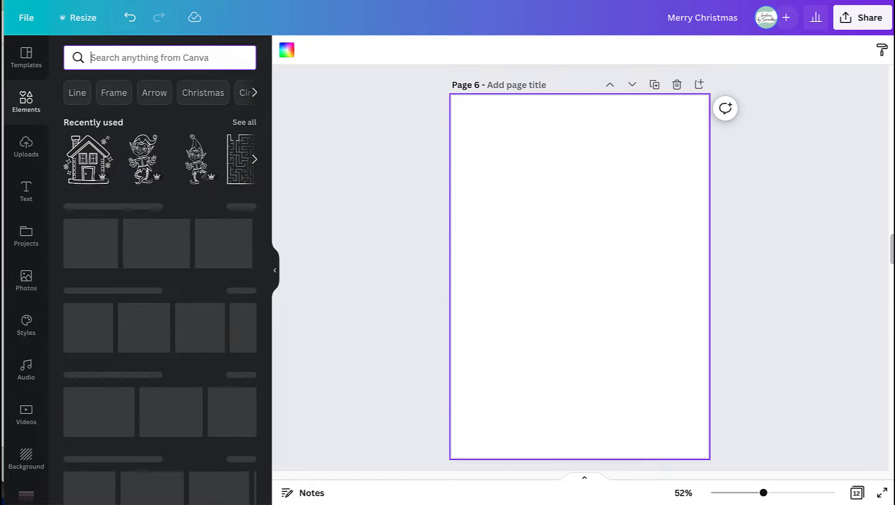
Search the elements for "table" and insert a plain table with four columns and four rows on page 6
click(203, 57)
text(table)
key(Return)
click(88, 189)
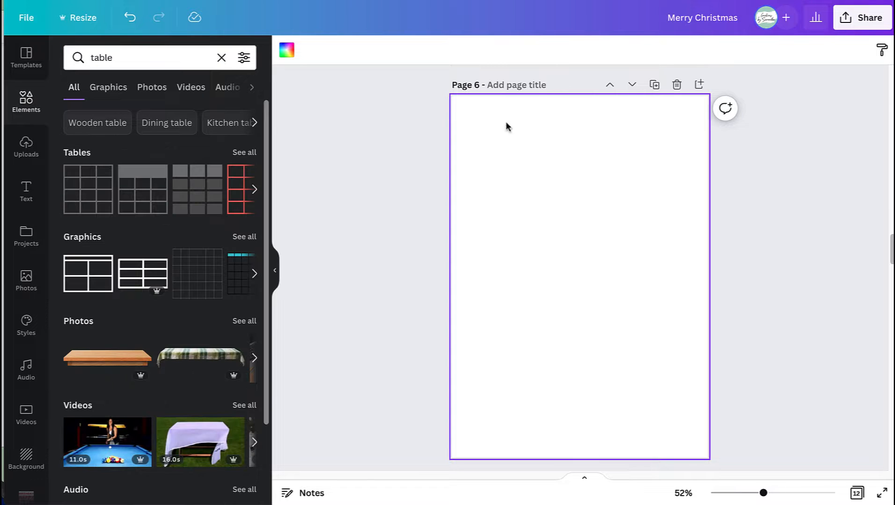
click(600, 317)
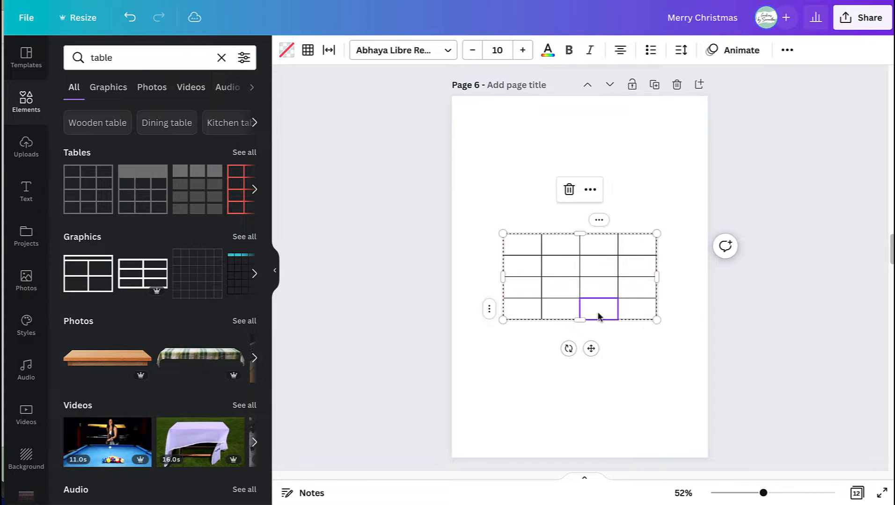
Enlarge the table to span the page width between the margins and centre it on page 6
drag(660, 314, 723, 434)
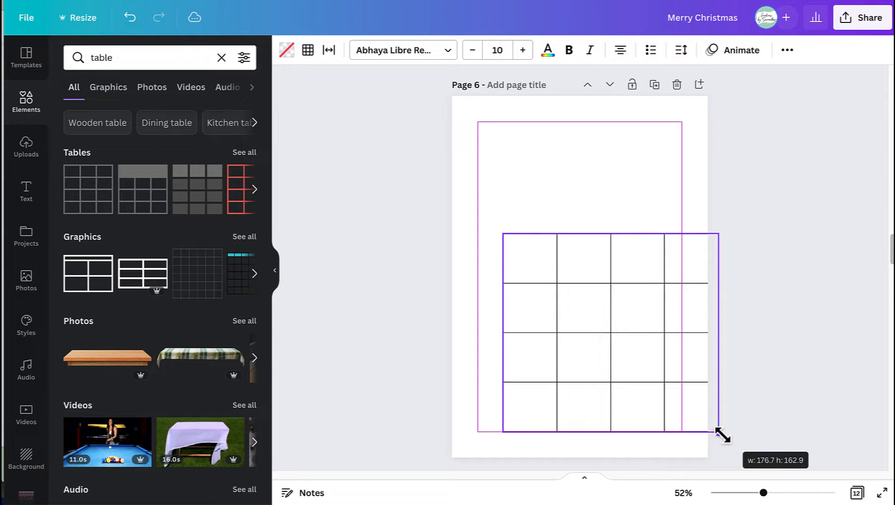
drag(633, 347, 609, 287)
drag(691, 379, 682, 366)
click(742, 326)
Search the elements for "bell outline" and look through all the matching graphics
click(221, 58)
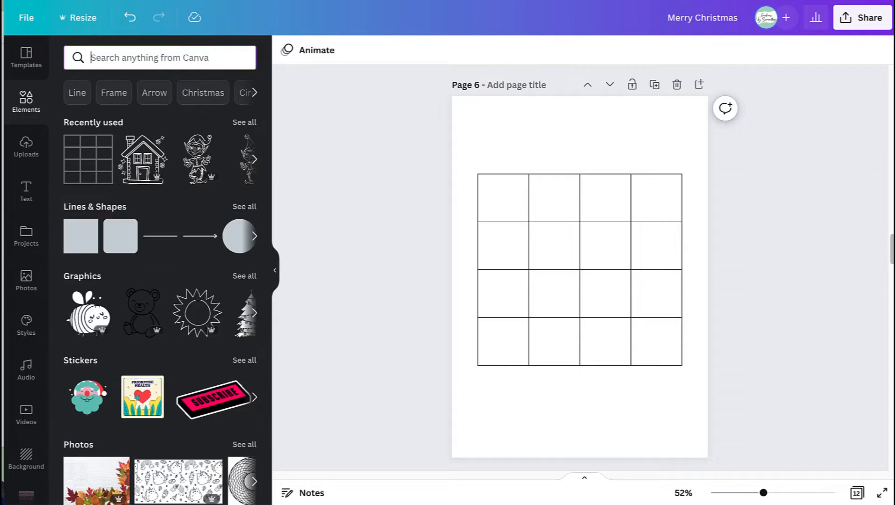
text(bell outline)
key(Return)
click(251, 118)
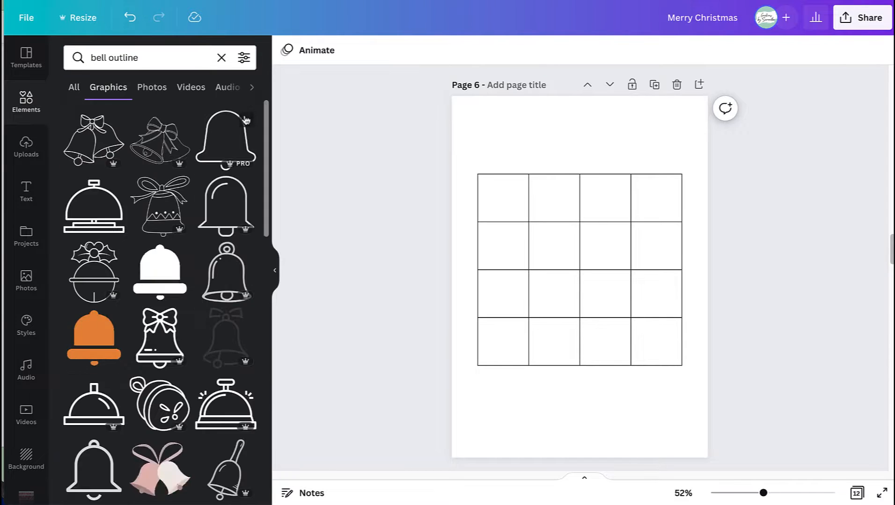
scroll(198, 214, down, 5)
scroll(197, 214, down, 12)
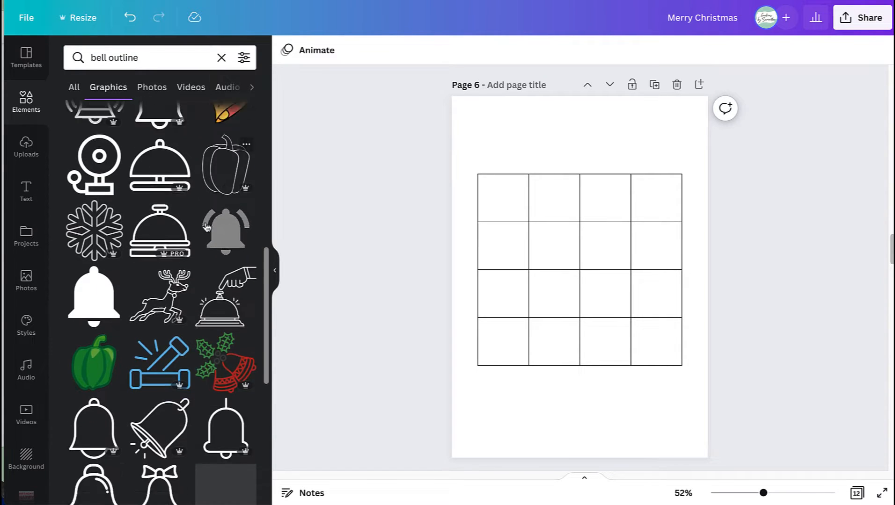
scroll(44, 313, down, 5)
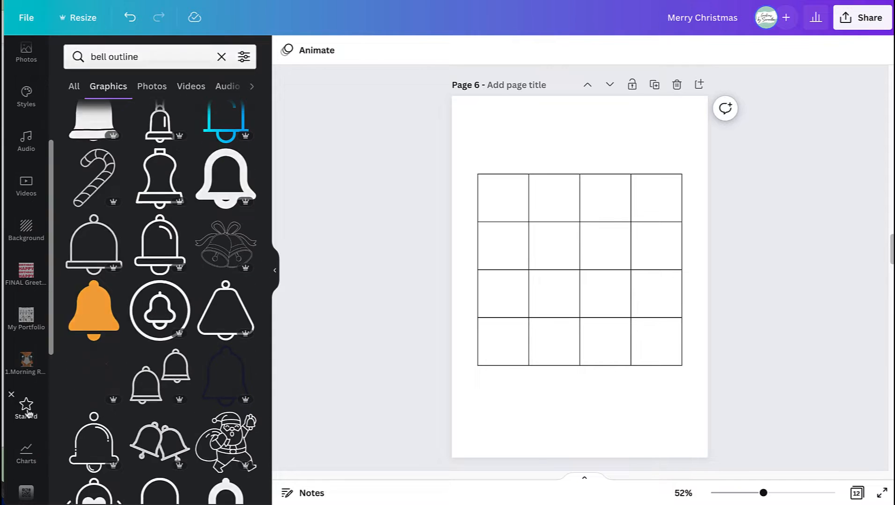
Insert the starred bell with a bow on page 6, scale it to the table's height and centre it on the grid
click(25, 405)
click(92, 158)
scroll(44, 122, up, 5)
click(26, 102)
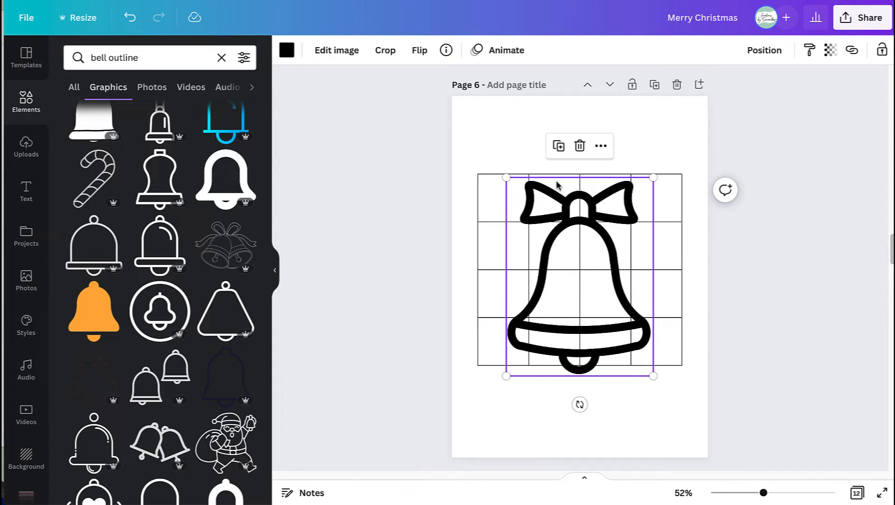
drag(617, 277, 617, 272)
drag(653, 372, 647, 366)
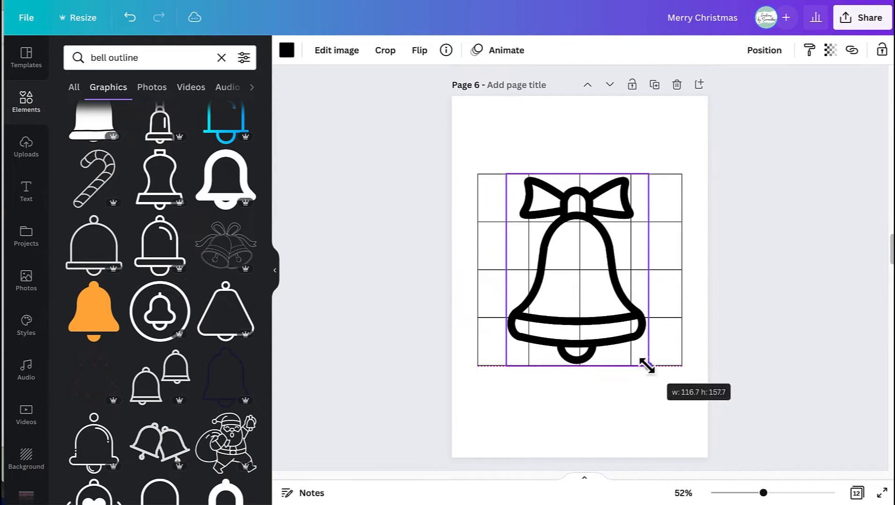
click(751, 243)
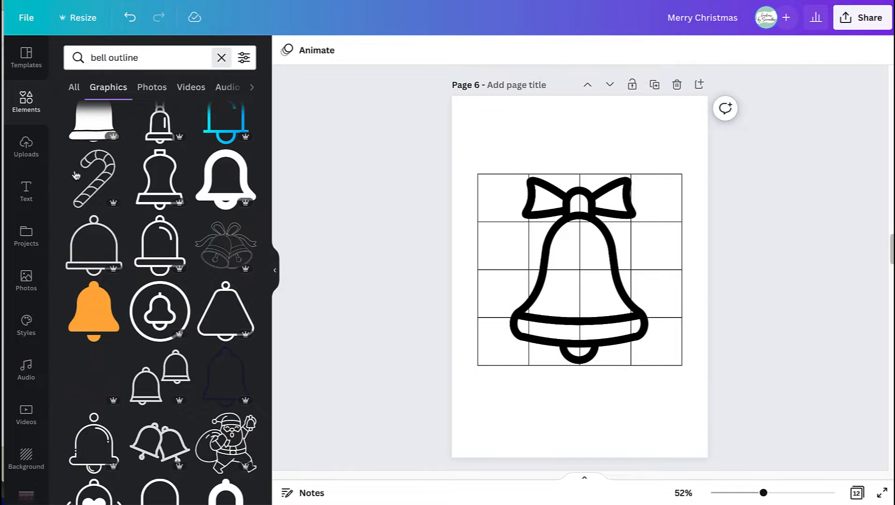
Draw a vertical guide line about 178 long through the centre of the table and bell
key(l)
drag(567, 307, 580, 160)
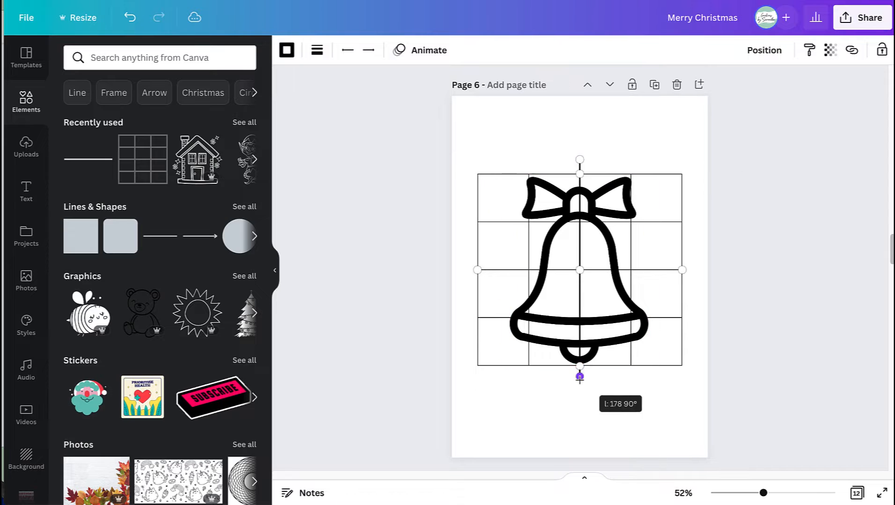
drag(580, 377, 579, 377)
Crop the bell graphic along the guide line so only its right half is kept
click(550, 262)
click(384, 50)
drag(509, 172, 577, 166)
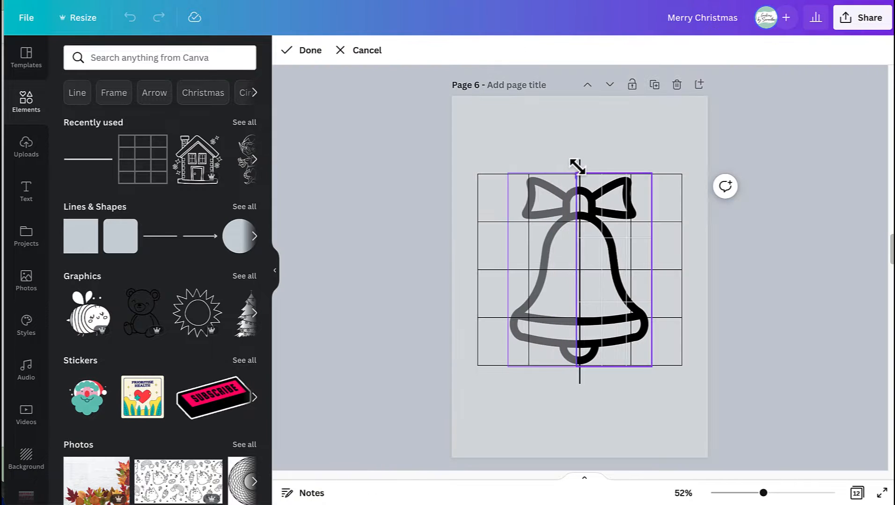
click(644, 158)
click(644, 159)
Delete the vertical guide line from the centre of the table
click(580, 164)
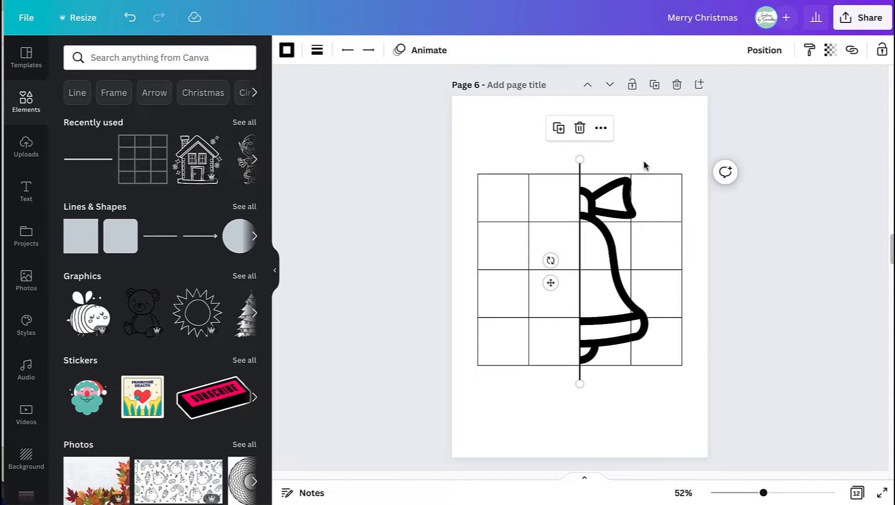
key(Delete)
click(779, 329)
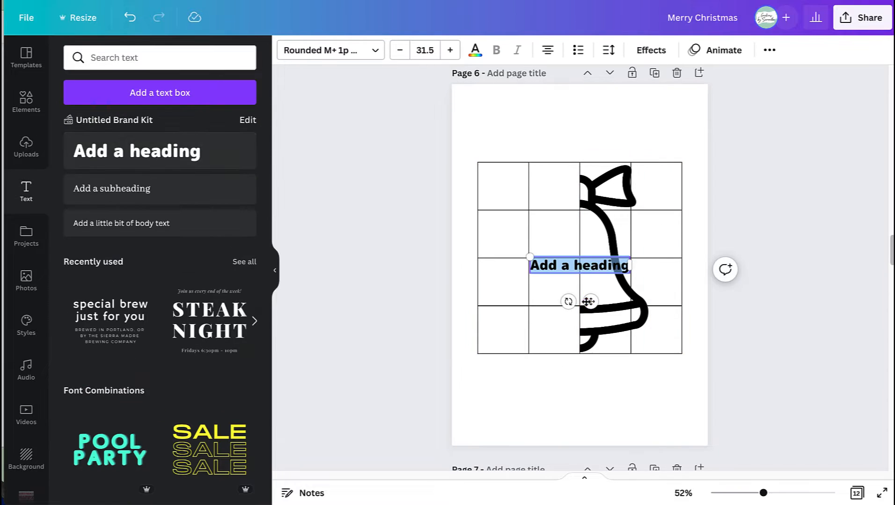
Place a new heading above the table on page 6 and set its font to BM Hanna
drag(585, 300, 563, 154)
click(357, 53)
text(bm h)
click(84, 222)
Set the heading's font size to 60 and replace its text with "Let's Draw"
triple_click(567, 119)
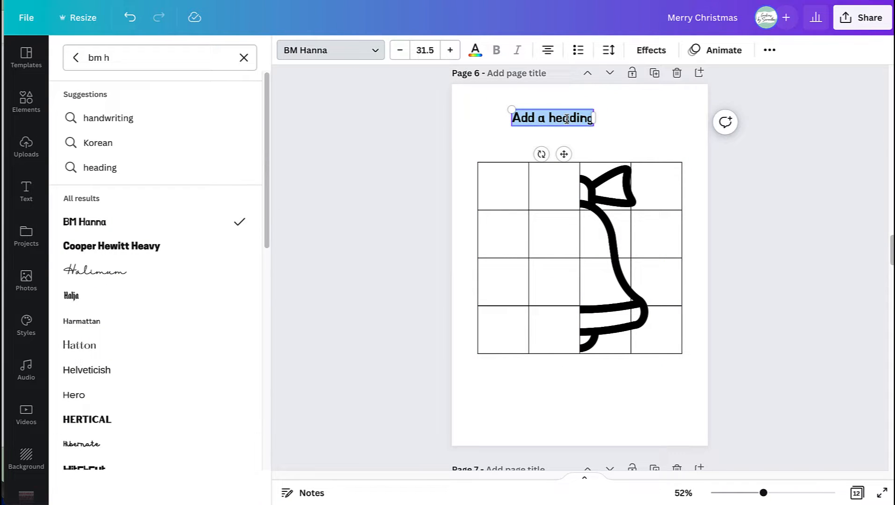
click(414, 47)
text(60)
key(Return)
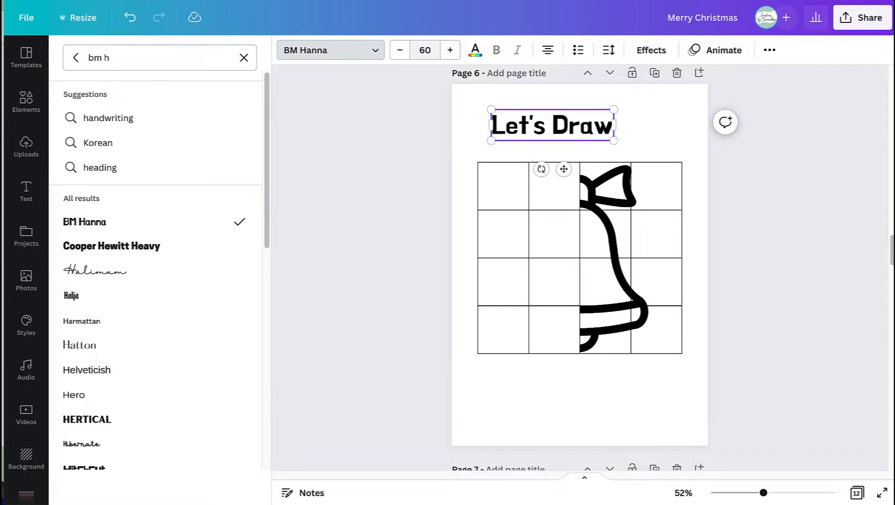
Enlarge the "Let's Draw" heading to about size 91.4 and centre it above the table
drag(614, 140, 676, 156)
mouse_move(606, 117)
mouse_down()
mouse_move(608, 105)
mouse_move(602, 123)
mouse_up()
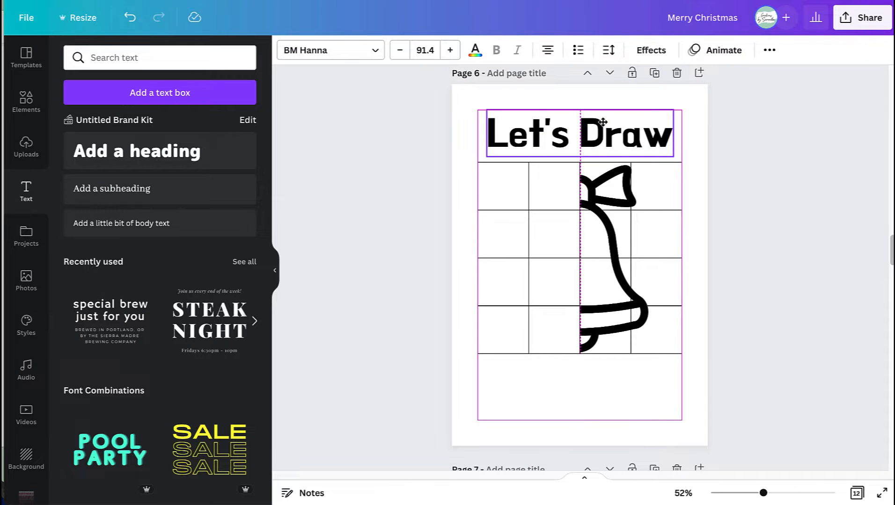
click(721, 252)
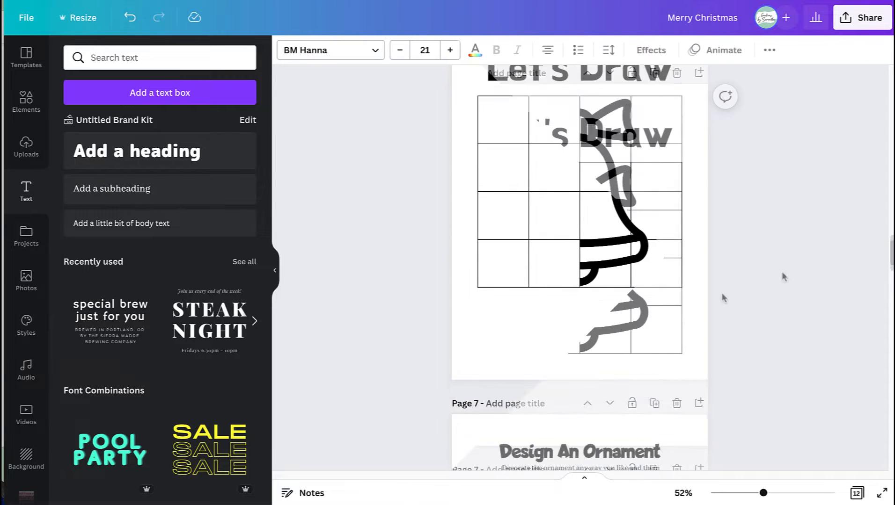
Duplicate the "Let's Draw" heading and place the copy below the table on page 6
scroll(781, 272, up, 1)
click(520, 74)
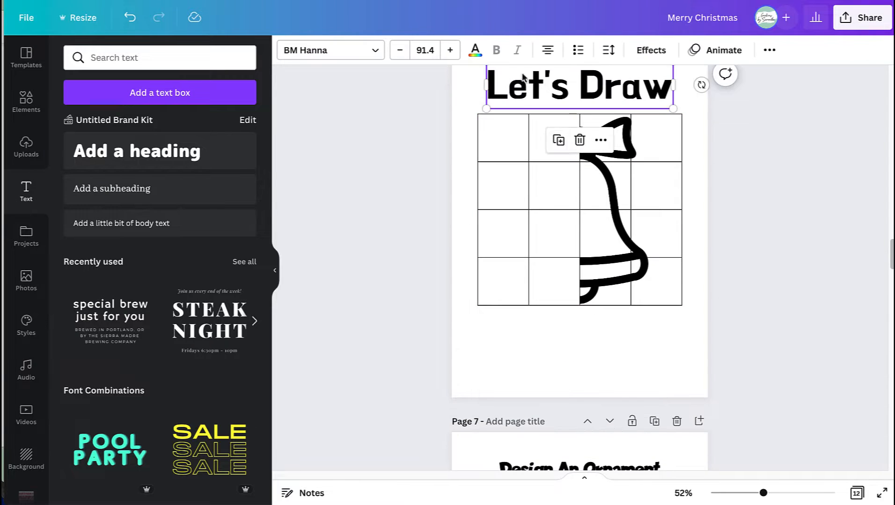
scroll(771, 319, up, 2)
click(771, 318)
scroll(749, 288, down, 1)
click(613, 149)
click(559, 93)
mouse_move(594, 155)
mouse_down()
mouse_move(597, 423)
mouse_move(582, 400)
mouse_up()
Set the copied text to size 30 and replace it with "COMPLETE THE DRAWING TO REVEAL THIS MUSICAL OBJECT. THEN WRITE WHAT IT IS BELOW."
click(425, 49)
text(30)
key(Return)
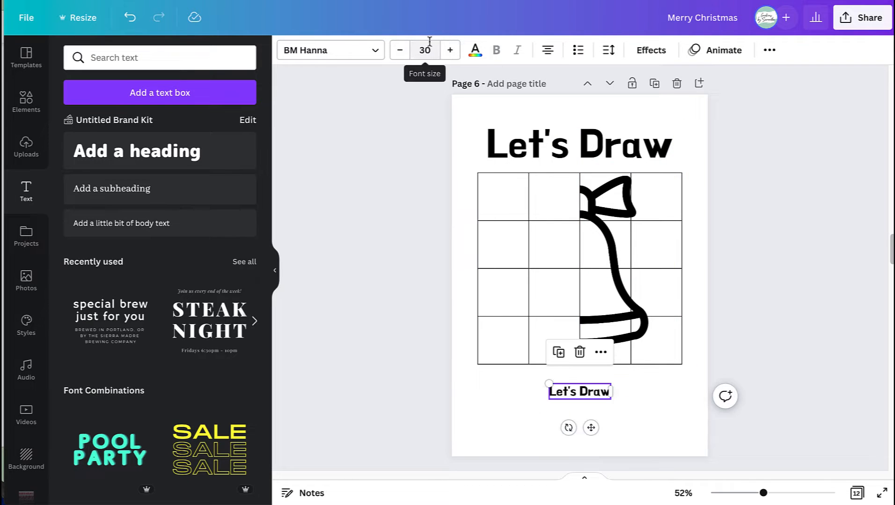
text(COMPLETE THE DRAWING TO REVEAL THIS MUSICAL OBJECT. THEN WRITE WHAT IT IS BELOW.)
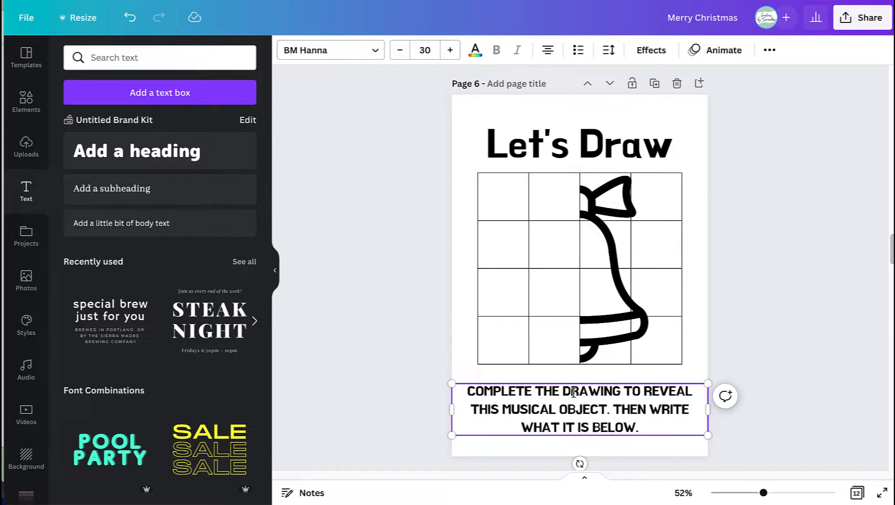
Set the font size of the instruction text below the table to 20
click(429, 51)
text(20)
key(Return)
click(795, 345)
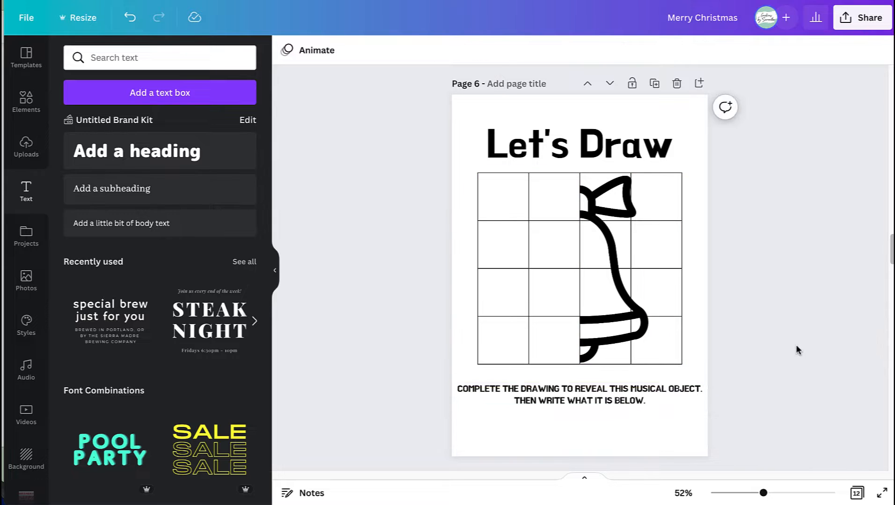
Narrow the instruction text box to the table's width and place it centred just below the table
click(701, 398)
drag(706, 395, 682, 393)
drag(453, 395, 485, 392)
drag(695, 392, 684, 393)
click(764, 111)
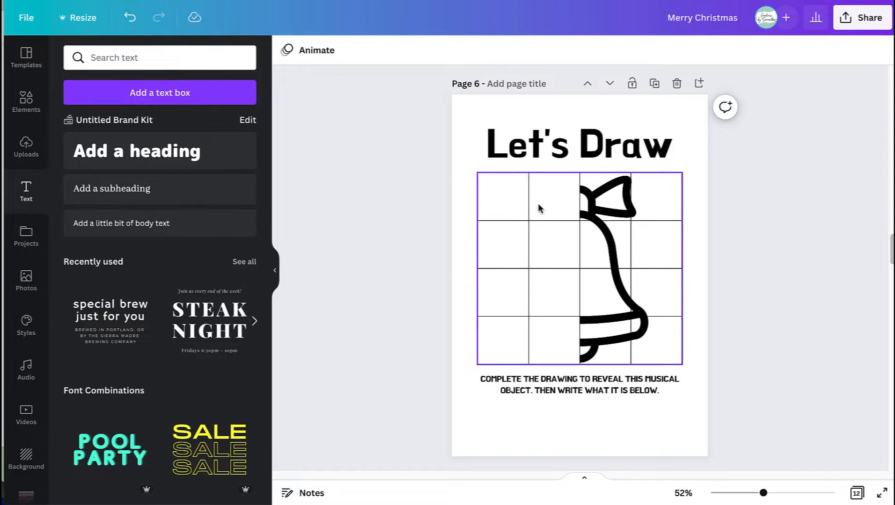
Insert a short horizontal line near the bottom margin of page 6 and duplicate it into a row of four
click(26, 98)
click(88, 159)
drag(591, 305, 551, 458)
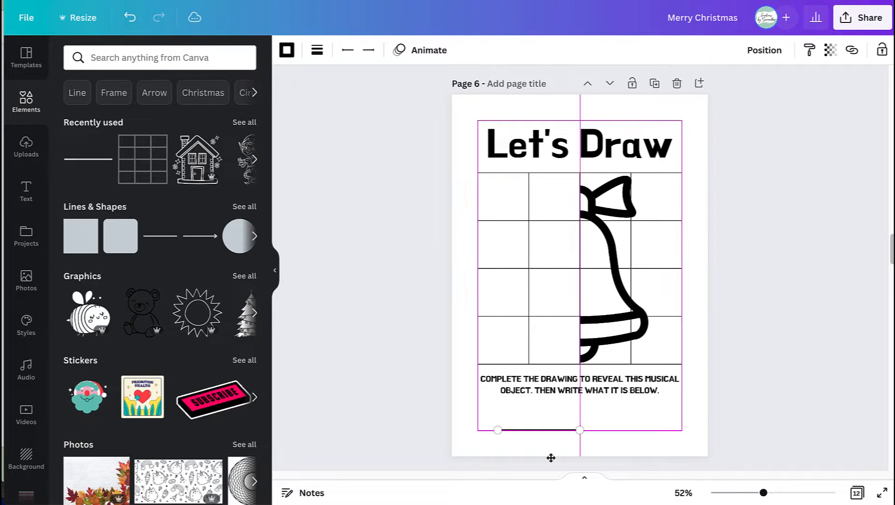
drag(579, 430, 544, 431)
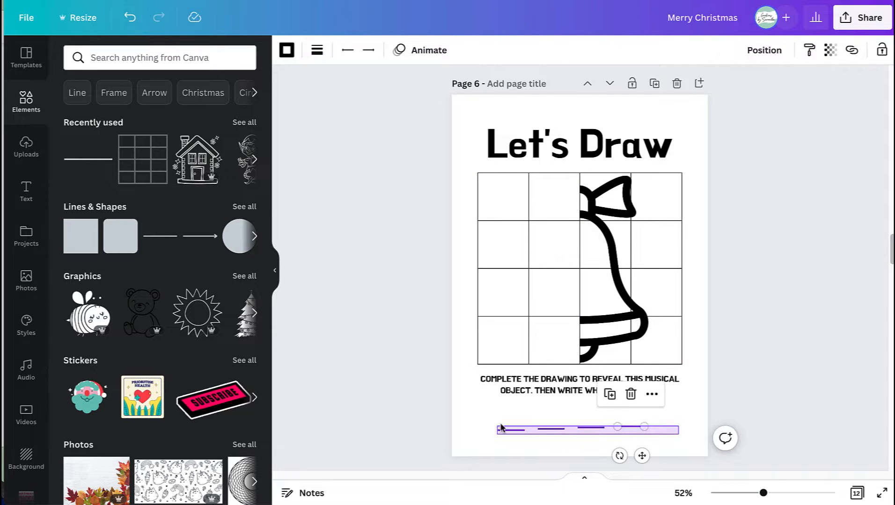
Align the four short lines in one row, group them and centre the group below the instruction text
drag(500, 424, 497, 426)
click(763, 50)
click(633, 289)
click(739, 50)
mouse_move(580, 456)
mouse_down()
mouse_move(587, 451)
mouse_move(589, 466)
mouse_up()
click(776, 378)
Raise the "Let's Draw" heading and move the instruction text between it and the table
click(584, 381)
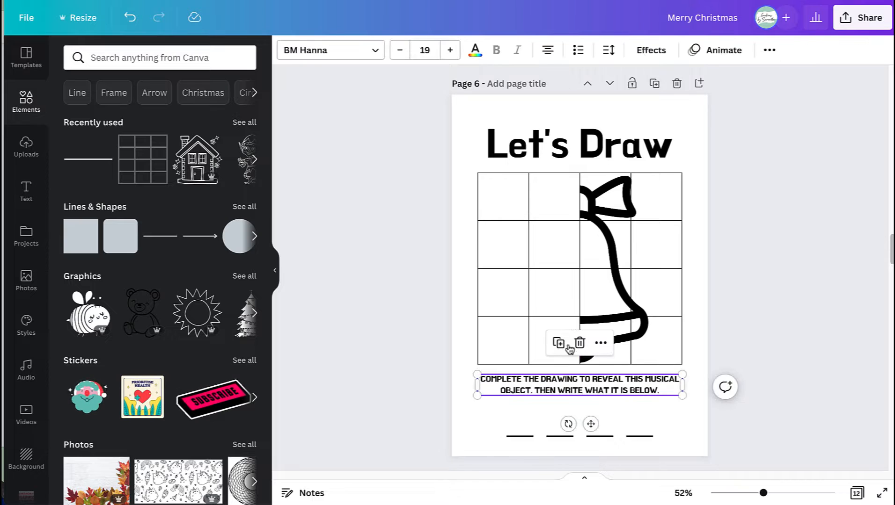
drag(568, 145, 569, 128)
drag(573, 380, 585, 162)
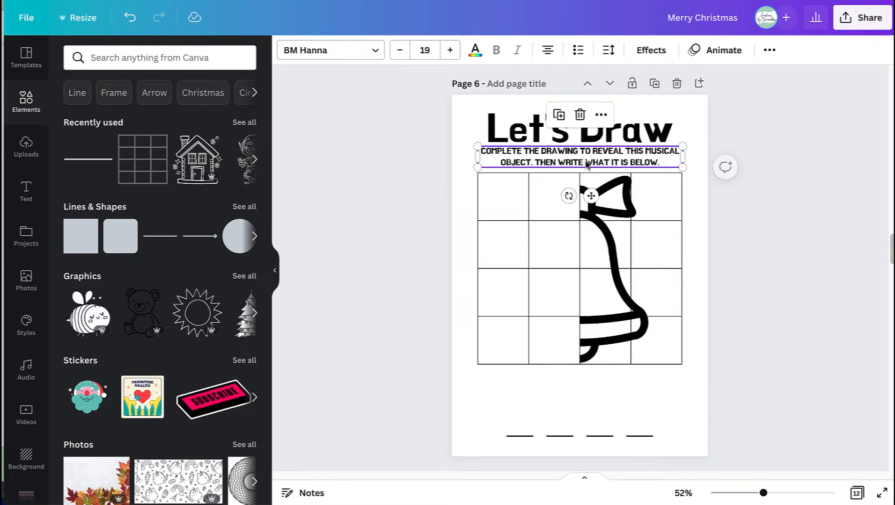
click(736, 401)
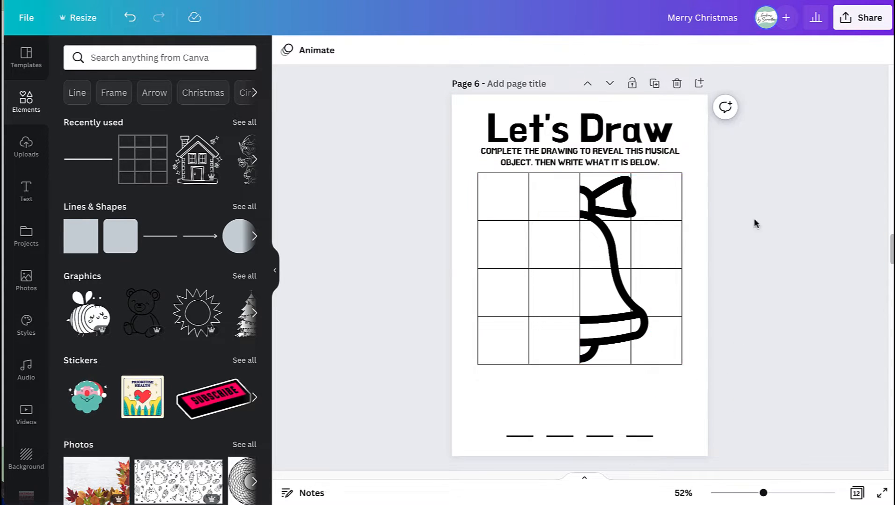
Move the table and the half bell together slightly down, away from the instruction text
drag(786, 405, 454, 168)
mouse_move(580, 215)
mouse_down()
mouse_move(579, 237)
mouse_move(580, 222)
mouse_up()
click(776, 268)
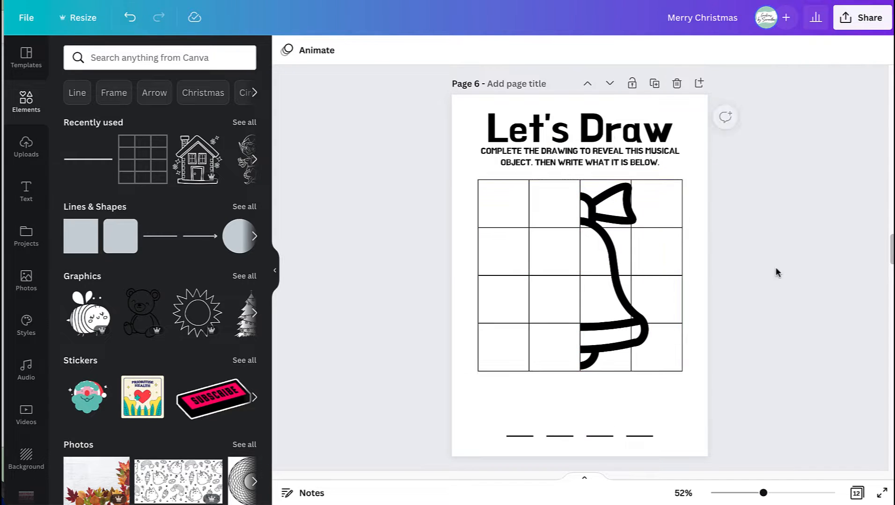
Duplicate the instruction text below the table, changing the copy to "Answer Is:", and nudge the group of four lines slightly up
click(664, 159)
click(558, 116)
drag(595, 166, 587, 399)
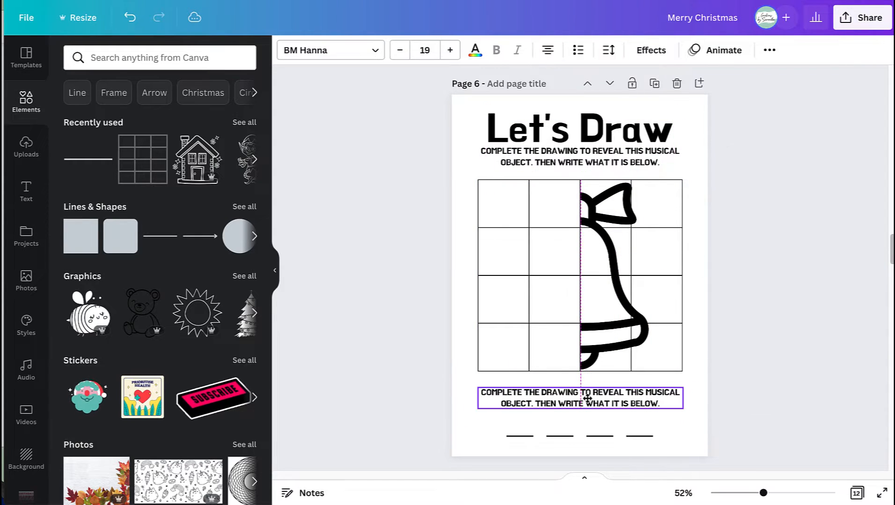
double_click(587, 399)
text(Answer Is:)
click(819, 339)
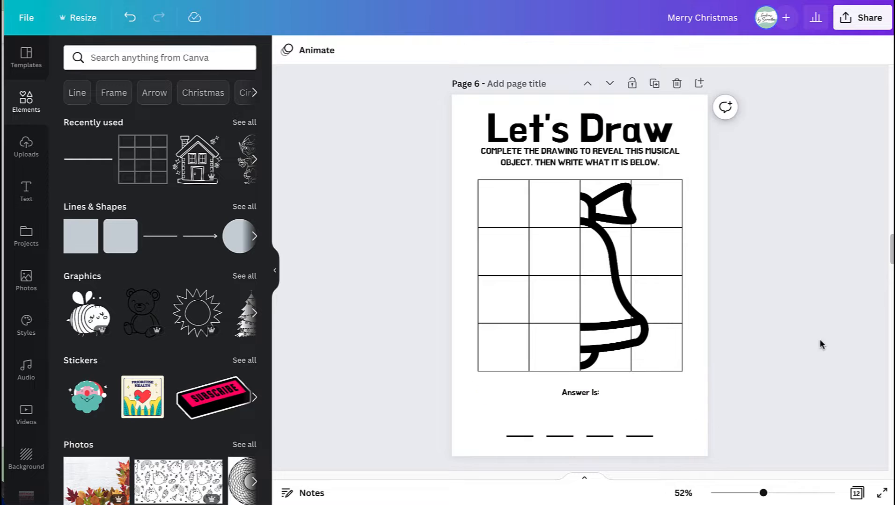
click(648, 436)
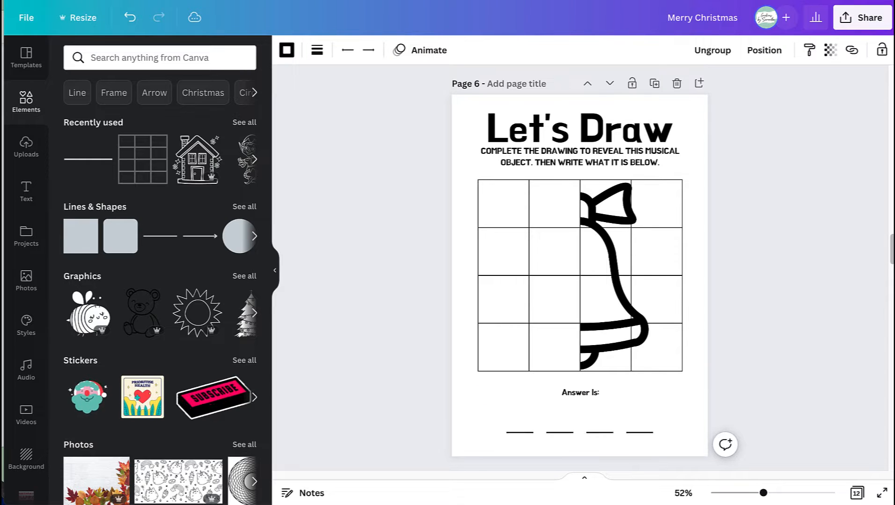
click(414, 134)
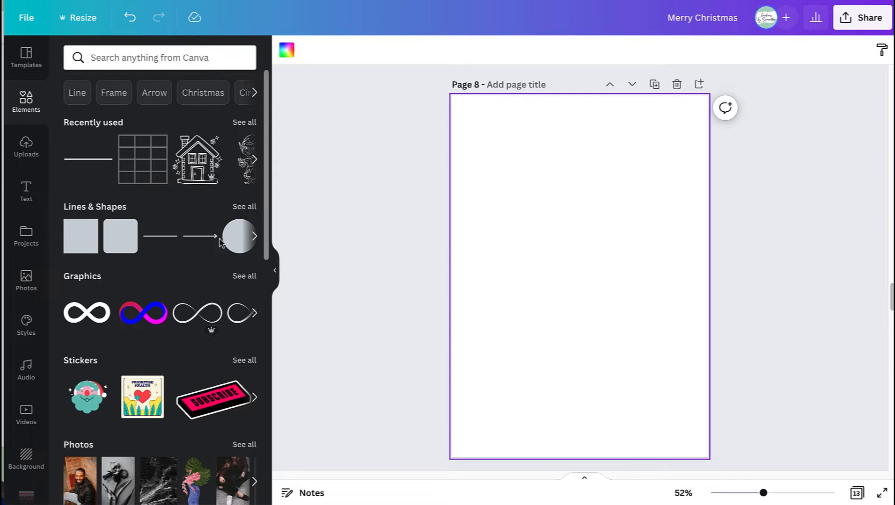
Insert a circle on the blank page 8, enlarge it to nearly the margin width and centre it in the lower part
click(234, 239)
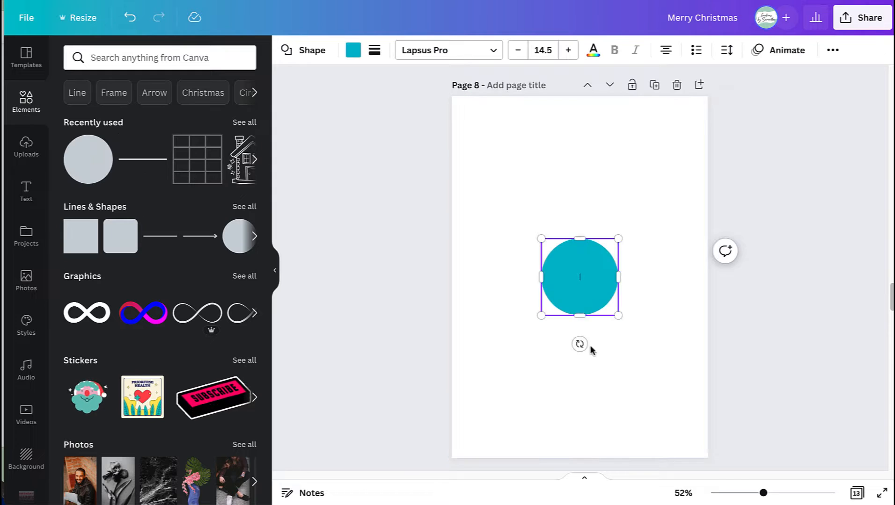
drag(617, 315, 735, 431)
drag(630, 349, 570, 337)
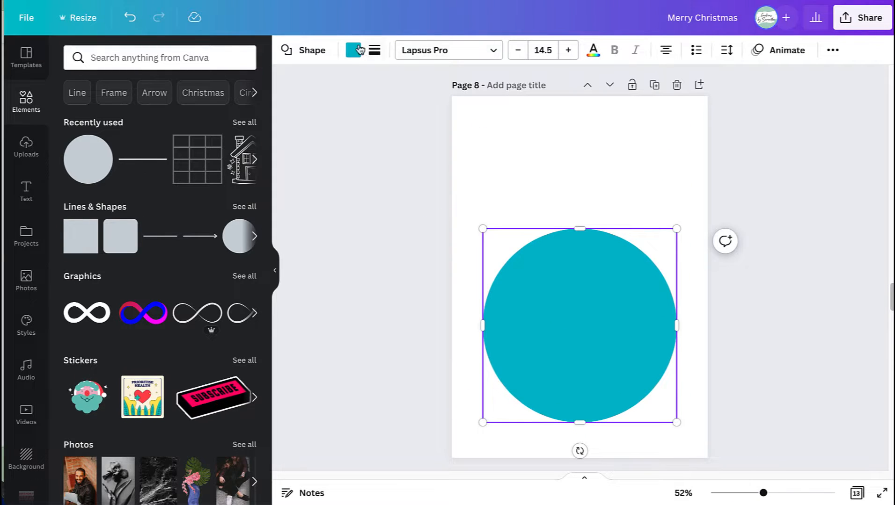
Remove the circle's fill colour and give it a thick solid black border
click(359, 49)
click(109, 114)
click(375, 49)
click(418, 87)
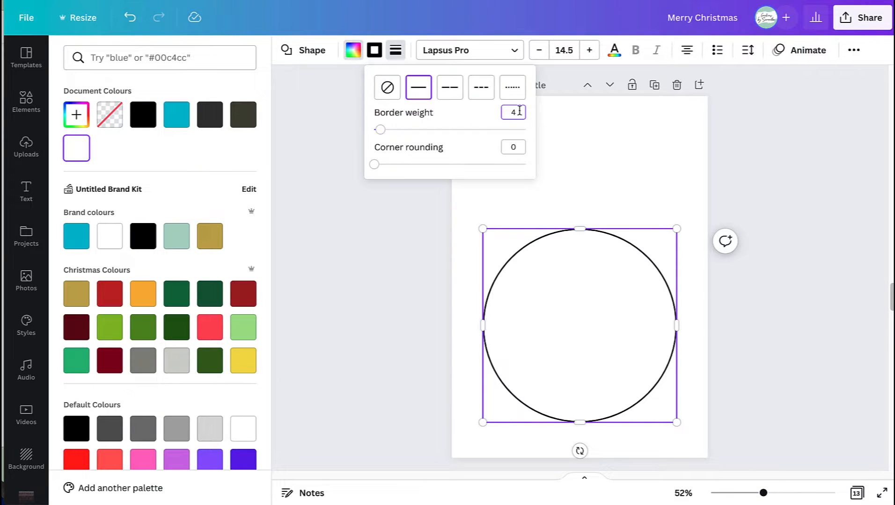
key(Escape)
Insert a square, narrow it into an upright rectangle, and give it a white fill with a solid border of weight 10
key(r)
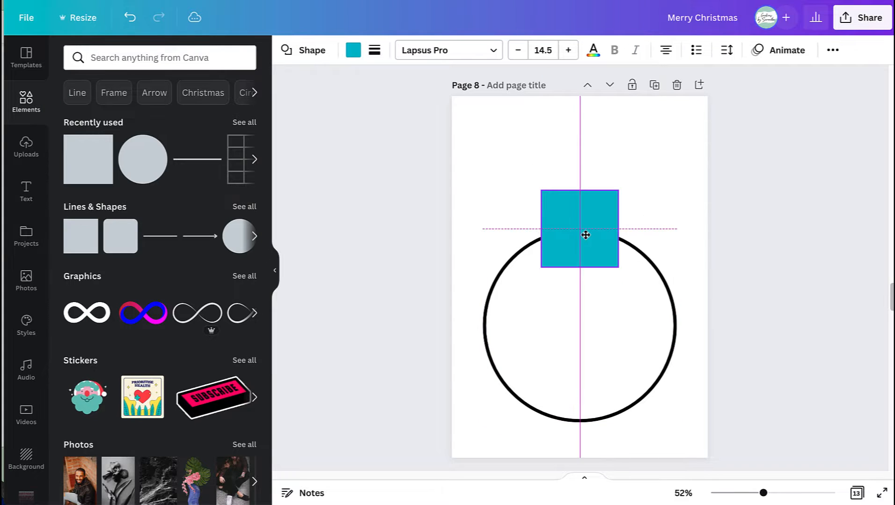
drag(617, 228, 586, 228)
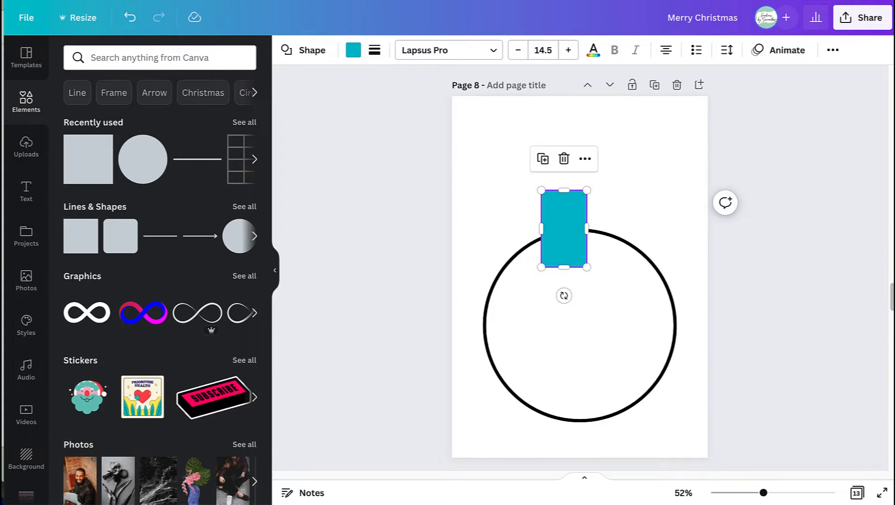
click(353, 50)
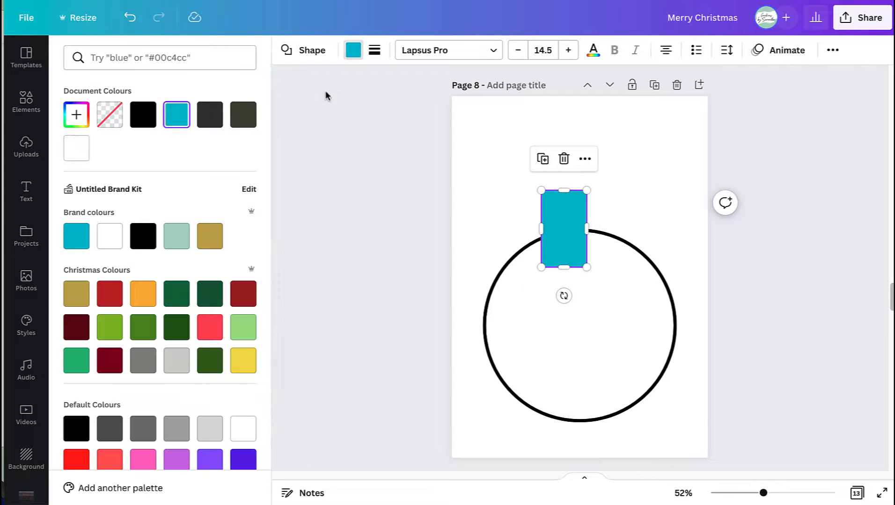
click(76, 148)
click(375, 50)
click(418, 88)
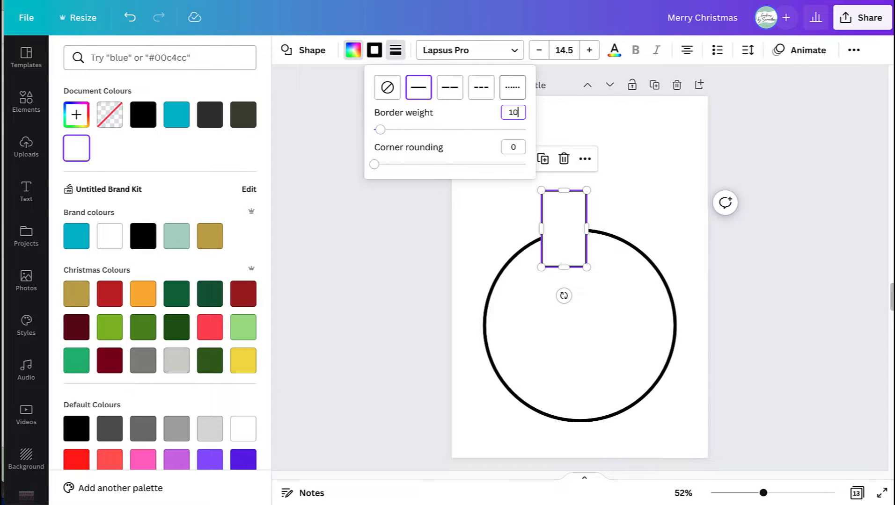
Centre the rectangle on the circle's upper edge and send it behind the circle, lowering it to form a short ornament cap
drag(569, 213, 585, 213)
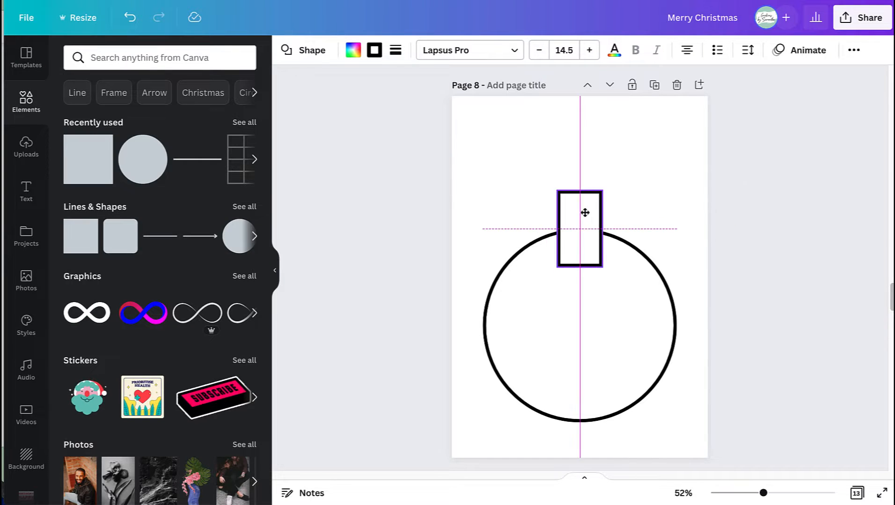
click(853, 50)
click(729, 84)
click(700, 112)
click(759, 301)
click(585, 199)
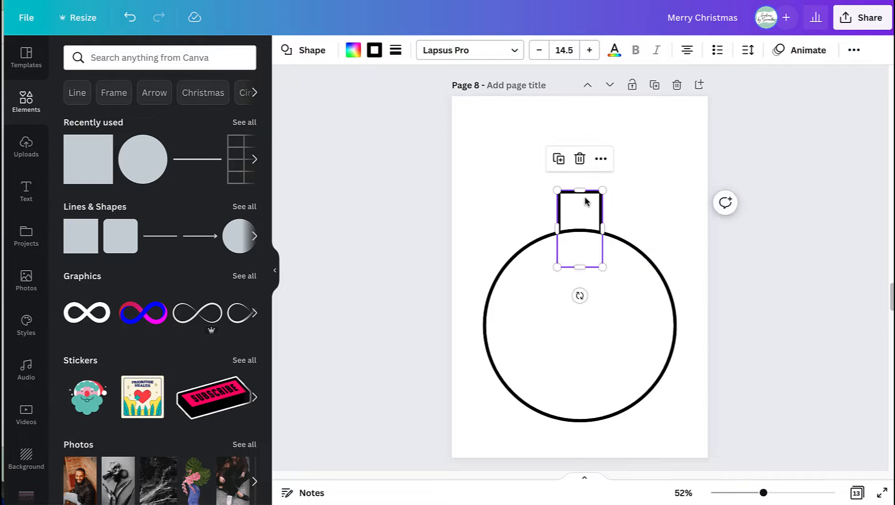
click(468, 197)
click(86, 312)
drag(532, 272, 541, 158)
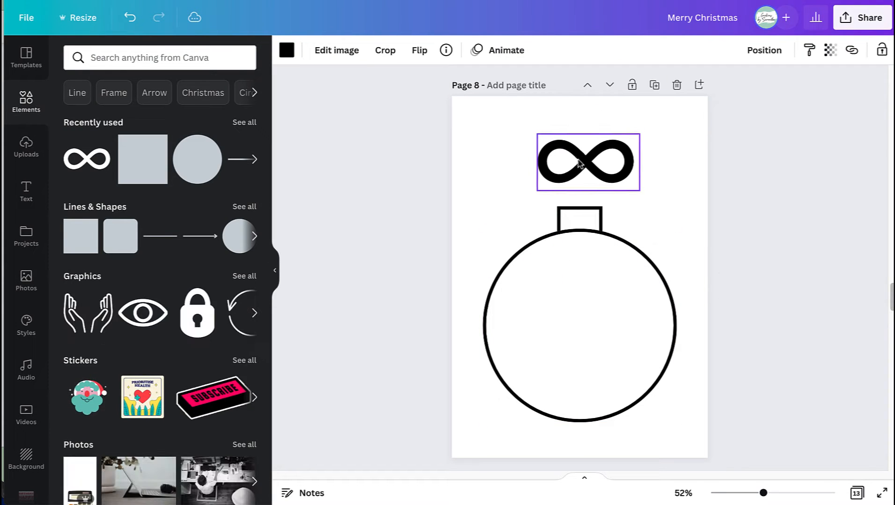
click(179, 52)
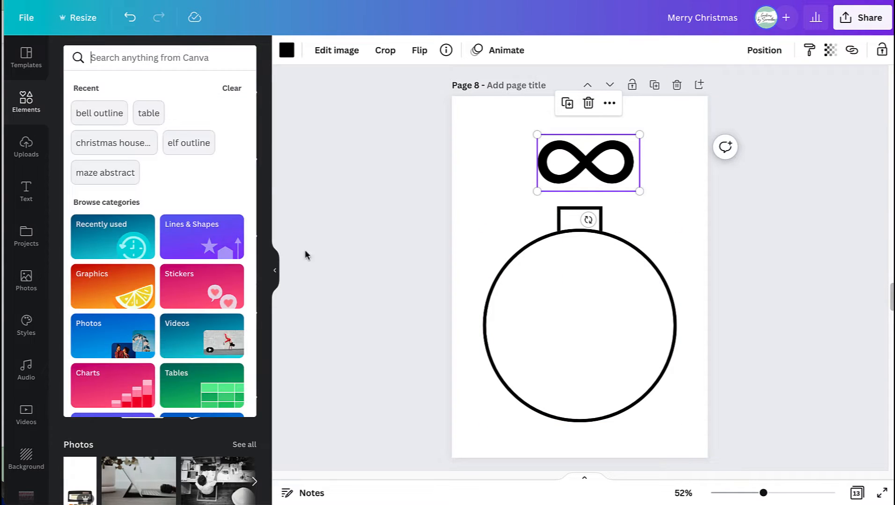
click(394, 254)
key(Delete)
Search for "instagram ui boomerang", insert the thin infinity outline, and place it small and upright, centred over the ornament cap
click(122, 58)
text(instagram ui boomerang)
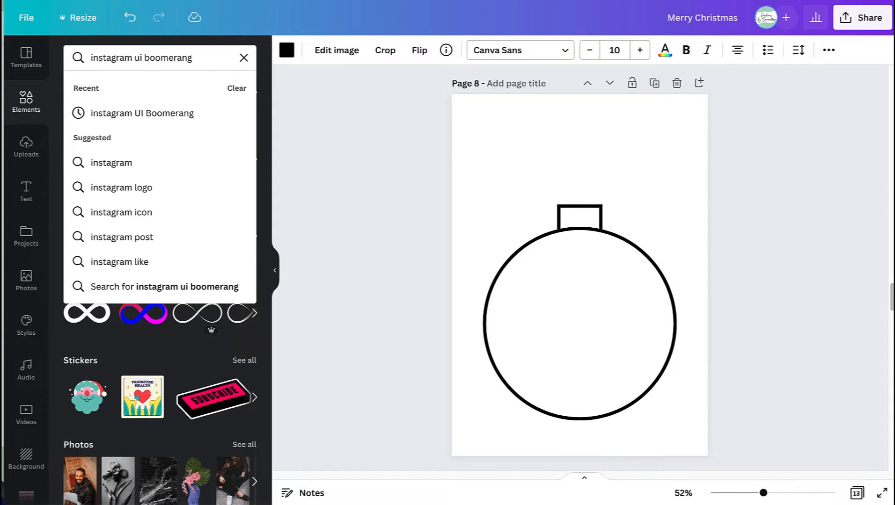
key(Return)
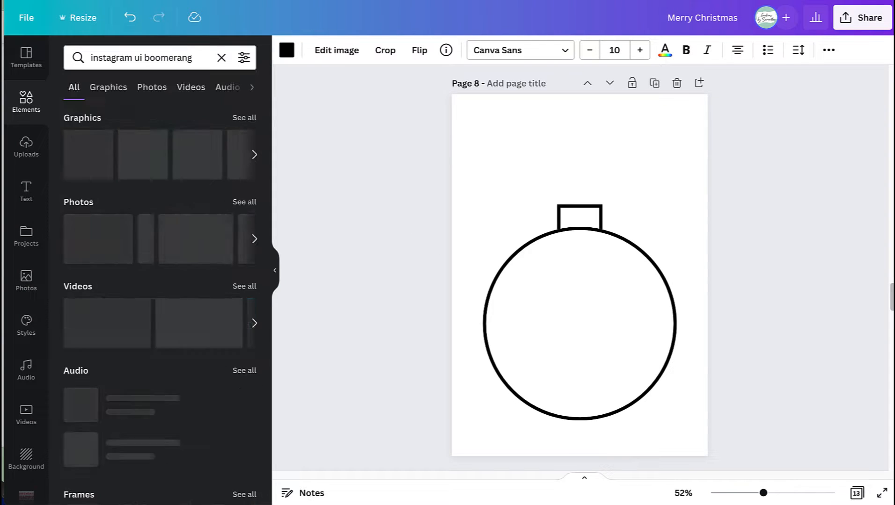
click(99, 140)
click(378, 149)
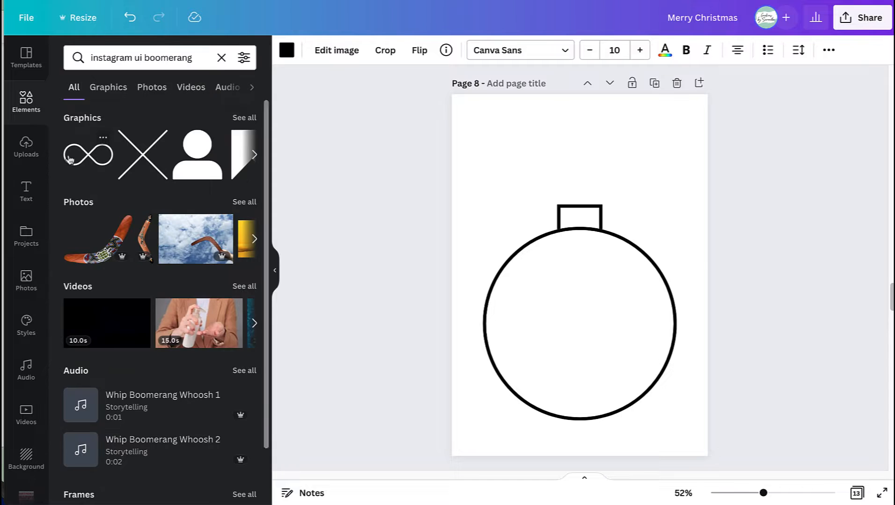
click(75, 157)
drag(565, 318, 578, 228)
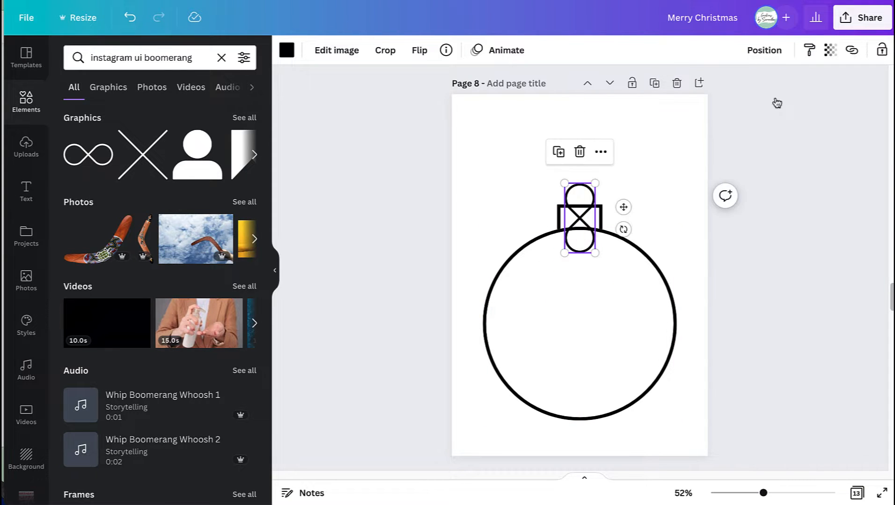
Send the infinity outline behind the cap and circle so only its upper loop forms the ornament's hanging ring
click(764, 50)
click(709, 96)
click(706, 331)
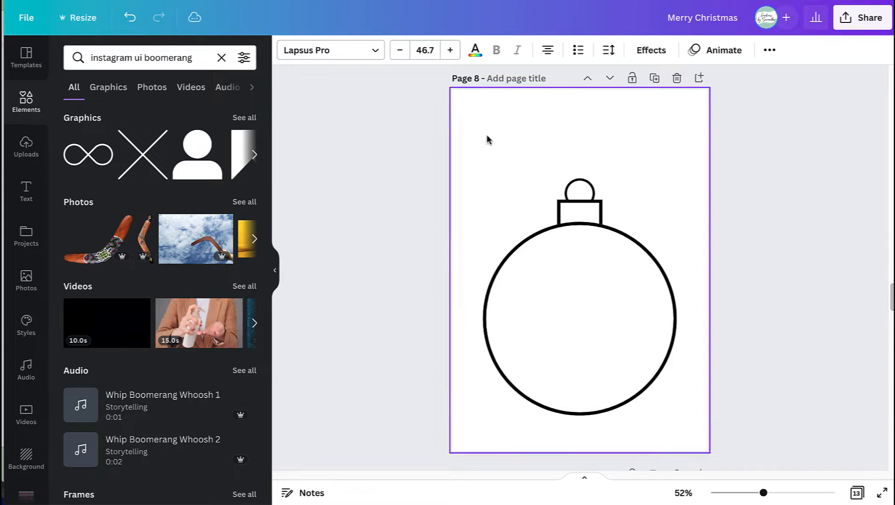
Add a heading above the ornament reading "Design An Ornament"
click(27, 191)
click(137, 151)
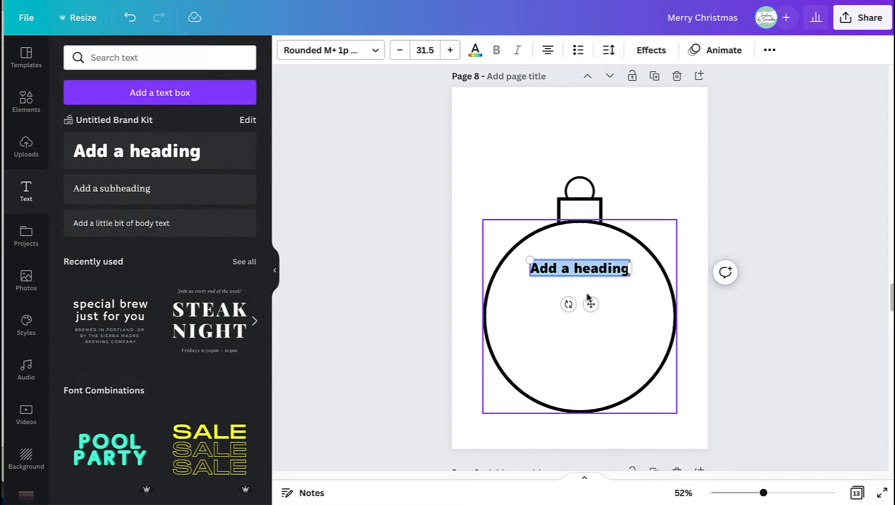
drag(590, 304, 575, 165)
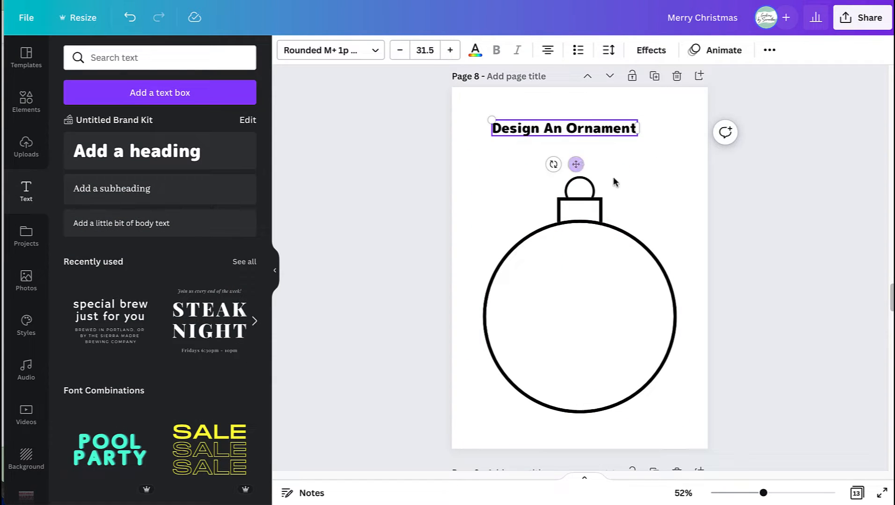
Set the heading's font to Lapsus Pro at size 60 and centre it near the page's upper margin
click(330, 50)
click(245, 56)
scroll(200, 274, down, 15)
scroll(170, 303, up, 4)
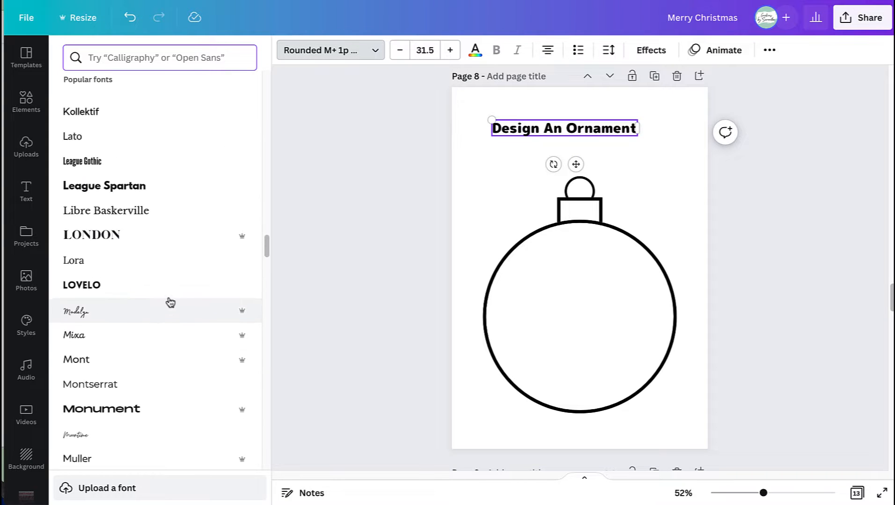
scroll(170, 299, up, 10)
click(94, 236)
click(424, 50)
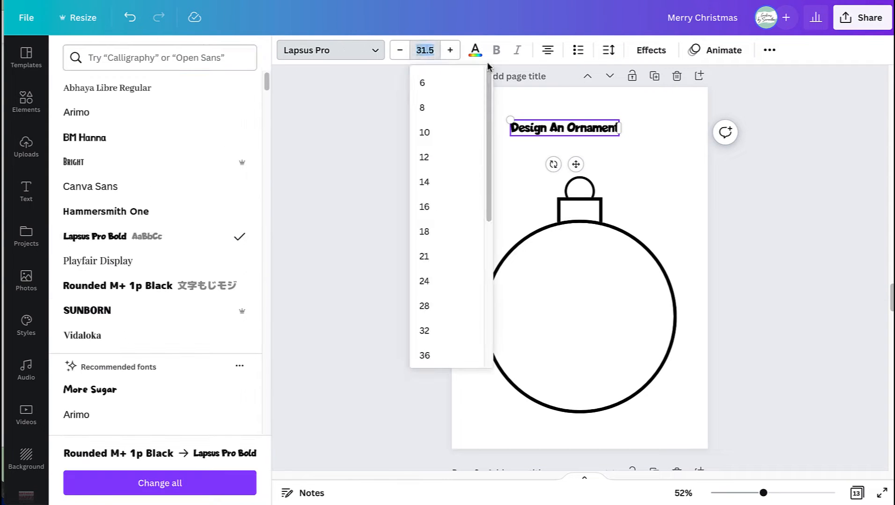
text(60)
key(Return)
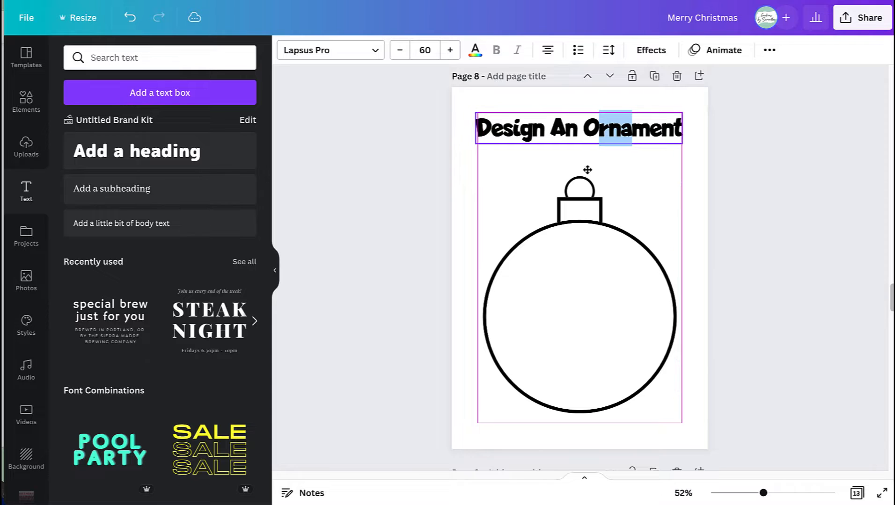
drag(587, 170, 594, 166)
Add centred body text below the heading: "Decorate the ornament any way you like and then cut it out and hang it on your Christmas tree."
click(211, 223)
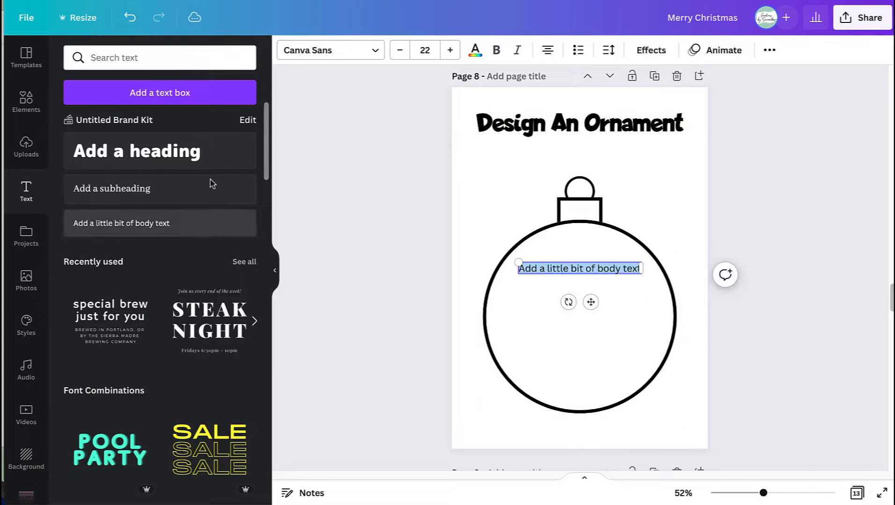
drag(588, 302, 547, 179)
click(820, 207)
double_click(613, 146)
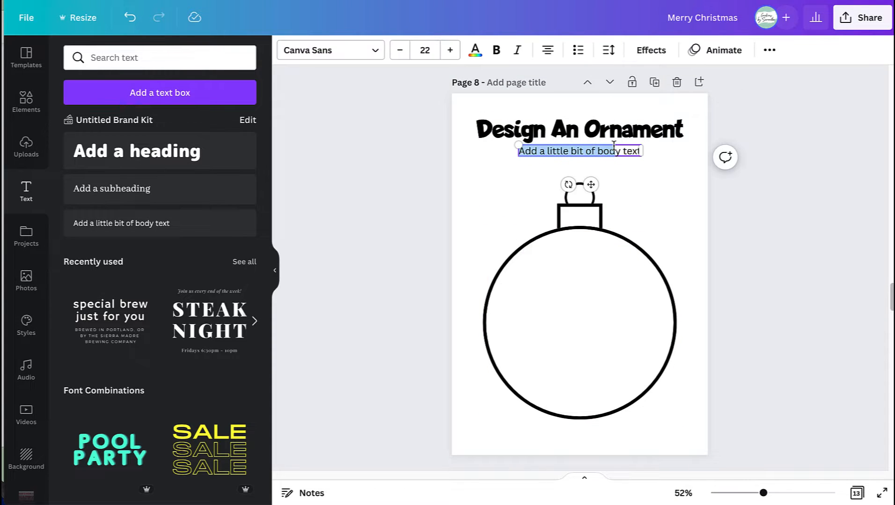
text(Decorate the ornament any way you like and then cut it out and hang it on your Christmas tree.)
key(Escape)
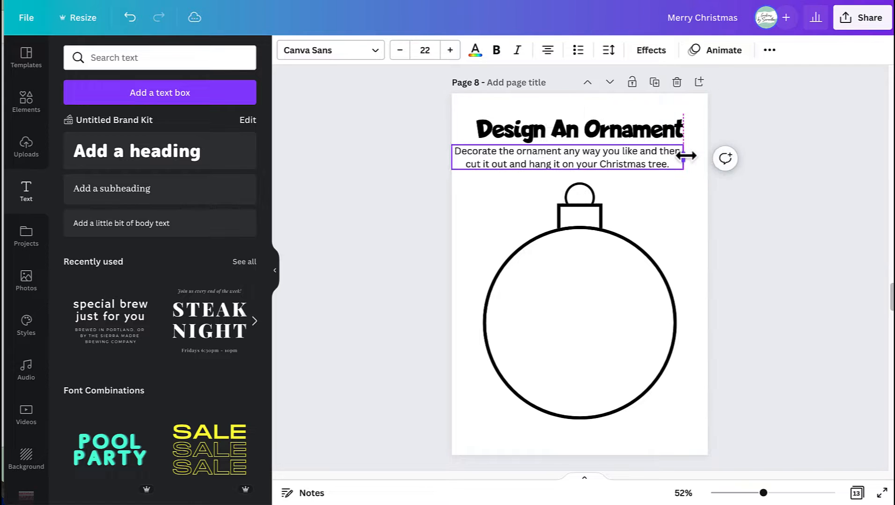
drag(582, 162, 594, 162)
Move all the ornament parts together slightly down, away from the instruction text
drag(775, 432, 499, 224)
click(792, 233)
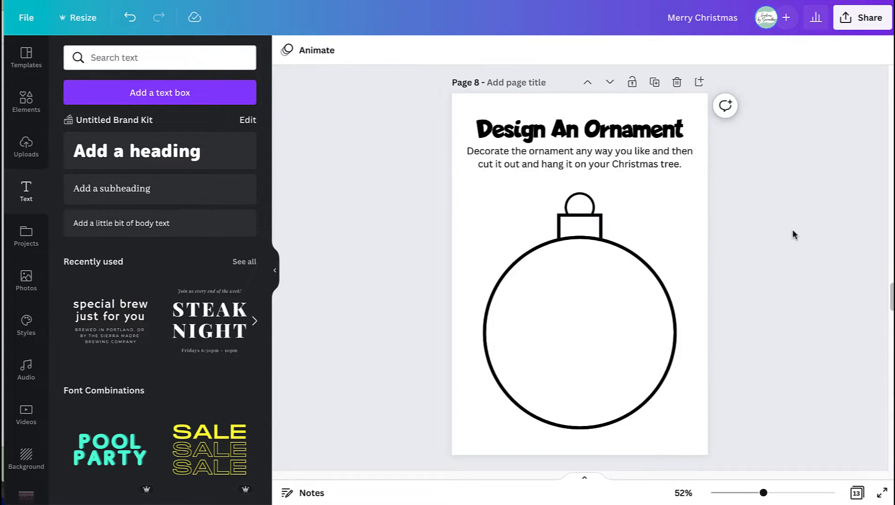
drag(779, 430, 497, 215)
drag(577, 297, 577, 291)
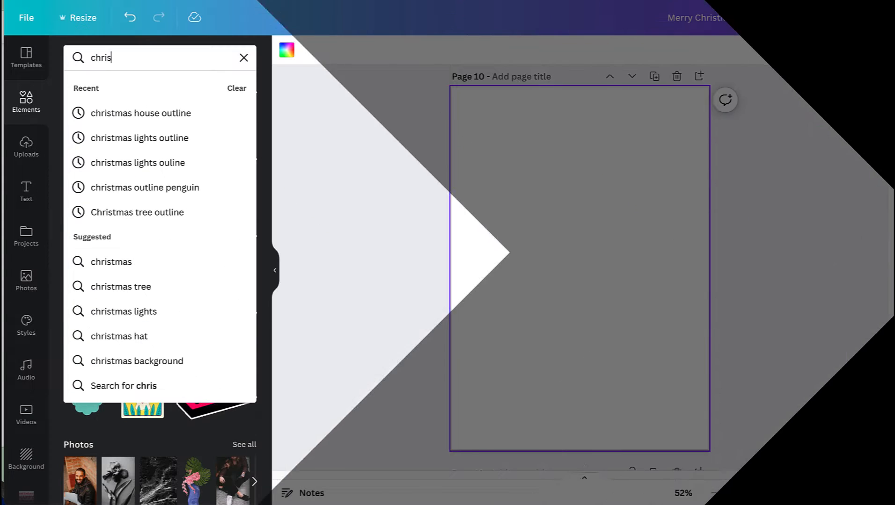
Search the graphics for "christmas tree outline" and insert the tree made of stars on the blank page 10
text(tmas tree outline)
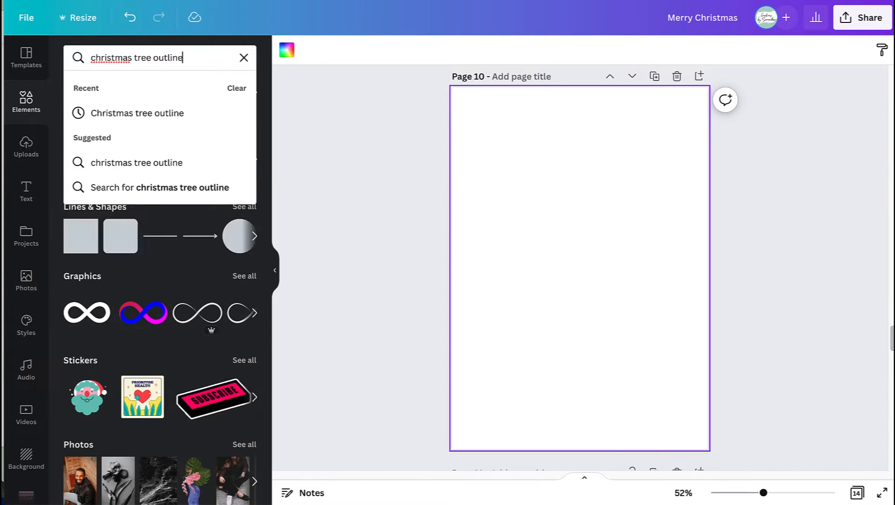
key(Return)
click(241, 153)
scroll(239, 335, down, 3)
click(225, 267)
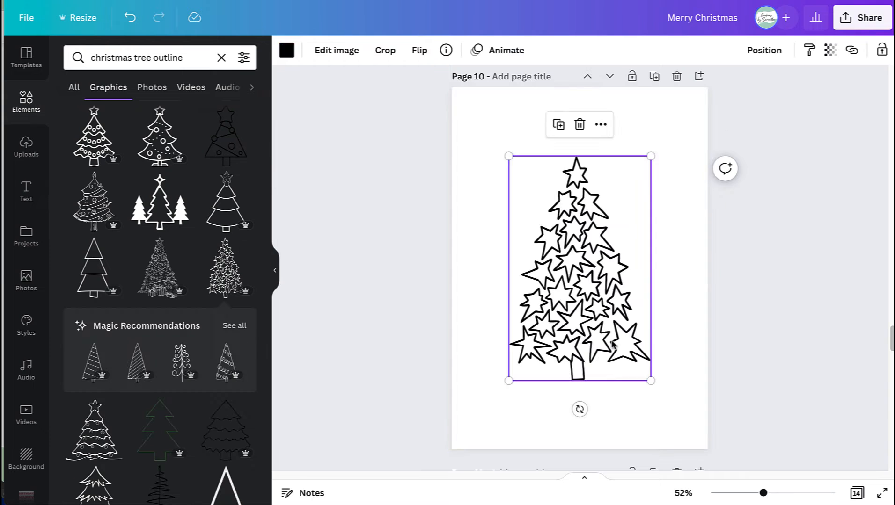
Enlarge the star tree and centre it horizontally in the upper part of the page, leaving room for text below
drag(510, 158, 484, 116)
mouse_move(566, 234)
mouse_down()
mouse_move(587, 244)
mouse_move(578, 240)
mouse_up()
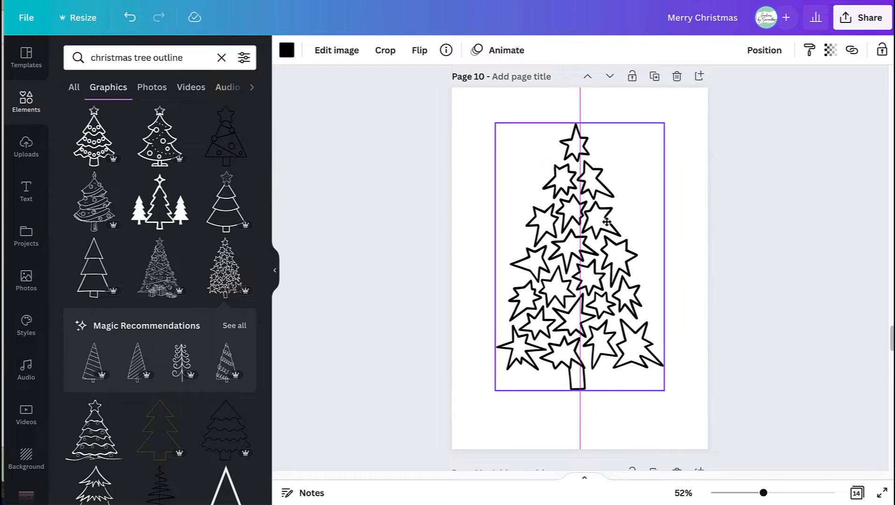
drag(665, 122, 673, 115)
click(736, 365)
drag(585, 281, 581, 269)
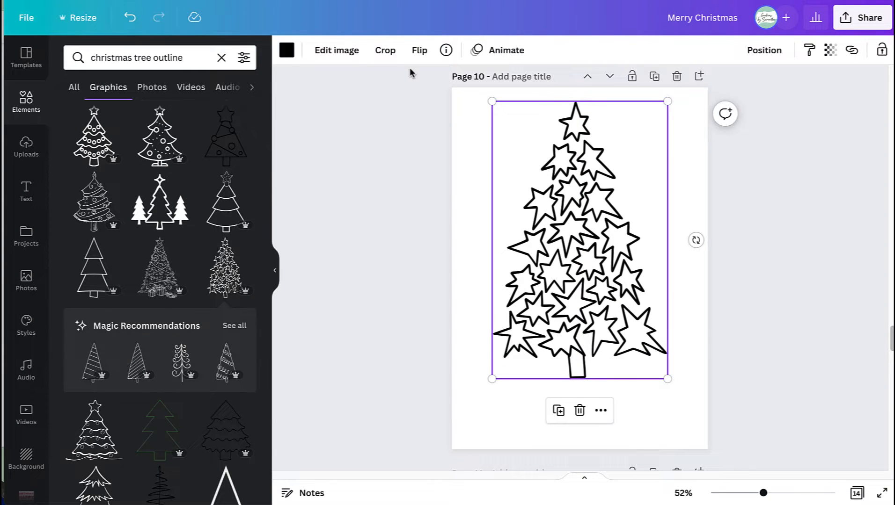
Add a subheading under the tree reading "MERRY" at size 30 with letter spacing 800
click(26, 191)
drag(112, 188, 481, 361)
click(425, 50)
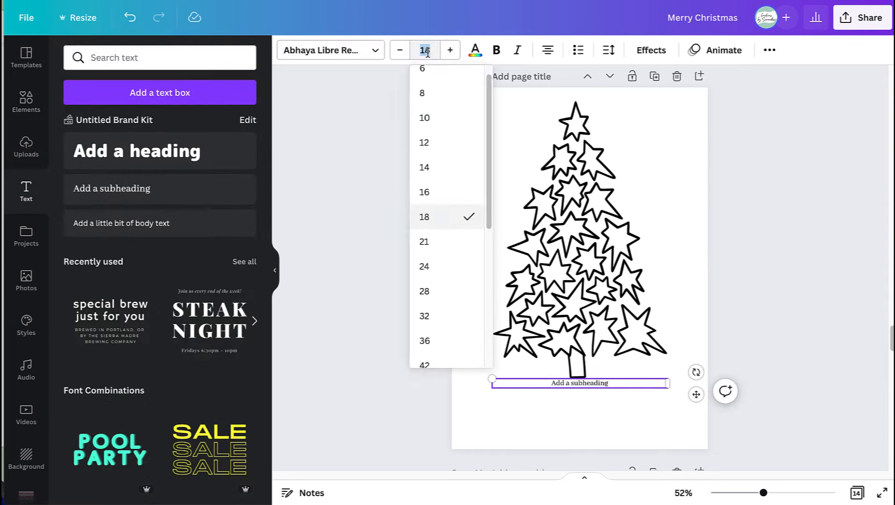
text(30)
key(Return)
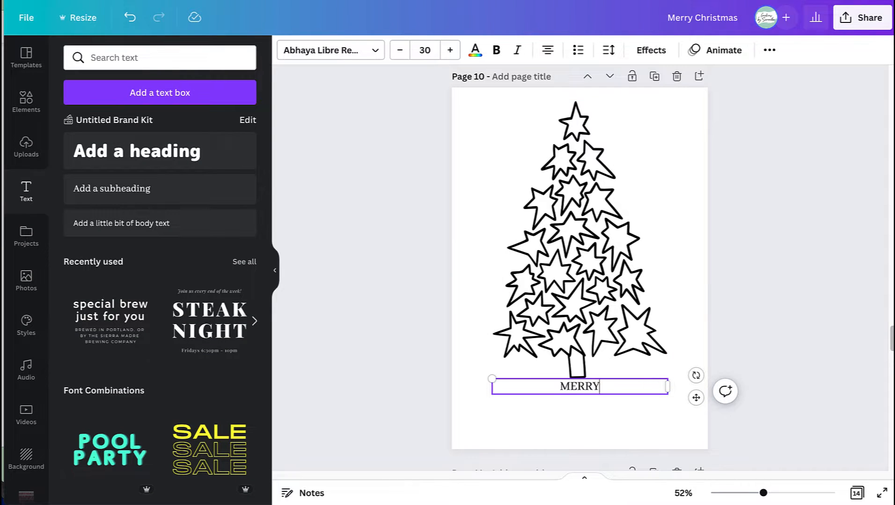
click(608, 51)
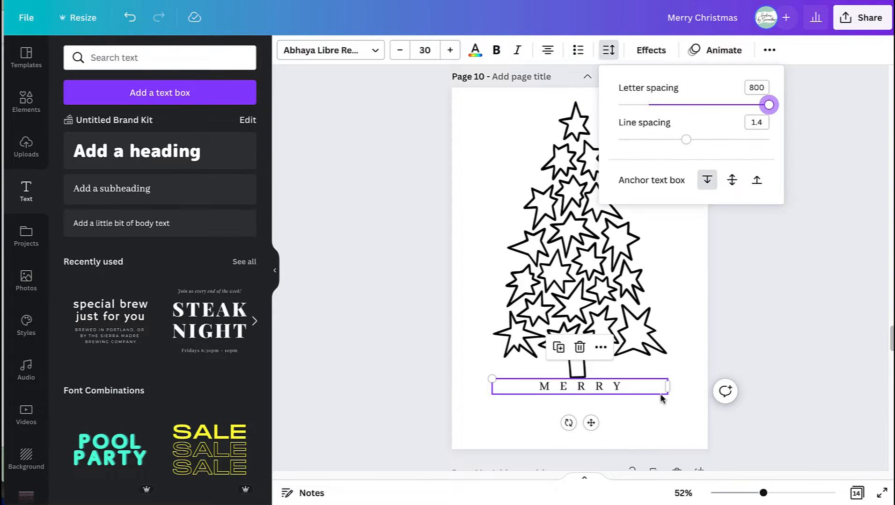
click(624, 411)
Duplicate the "MERRY" text, place the copy centred below it, and change the copy to "CHRISTMAS"
click(655, 386)
key(ctrl+d)
drag(596, 427, 590, 458)
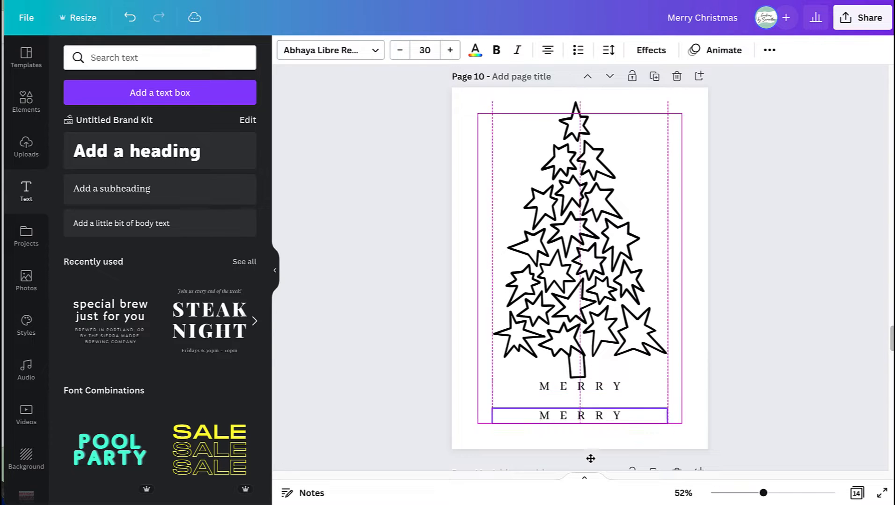
double_click(598, 418)
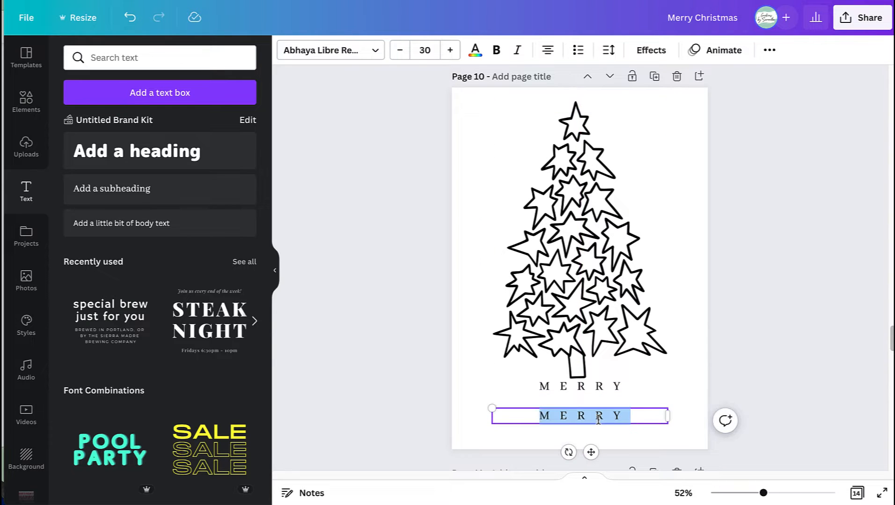
click(681, 397)
Insert a line beneath "MERRY" and shorten it to about one letter's width under the M
click(29, 106)
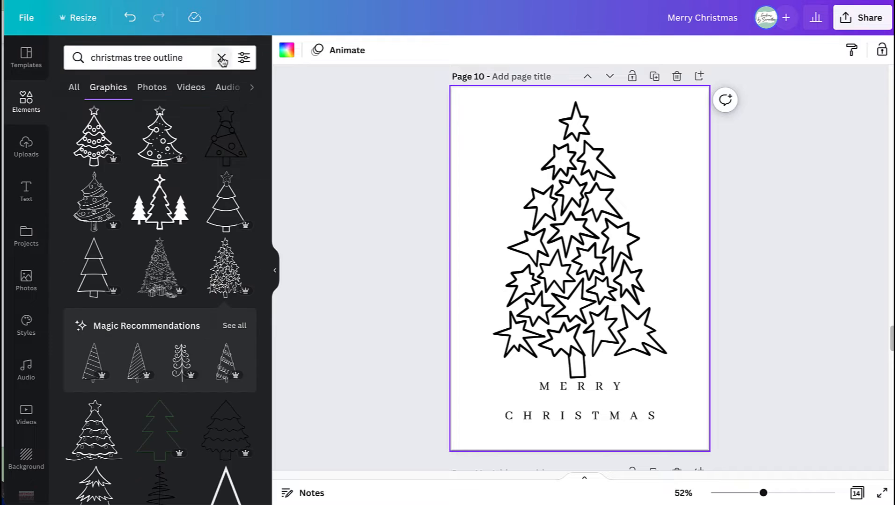
click(222, 59)
click(160, 236)
drag(592, 297, 580, 428)
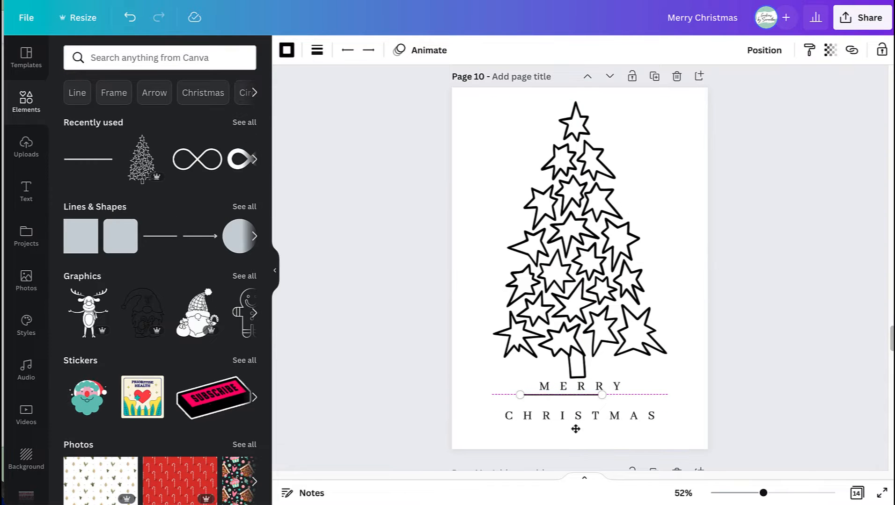
ctrl+scroll(576, 429, up, 5)
scroll(575, 320, down, 5)
drag(635, 356, 557, 388)
Duplicate the short line under the M and place a copy beneath each remaining letter of MERRY
key(ctrl+d)
click(523, 327)
click(524, 334)
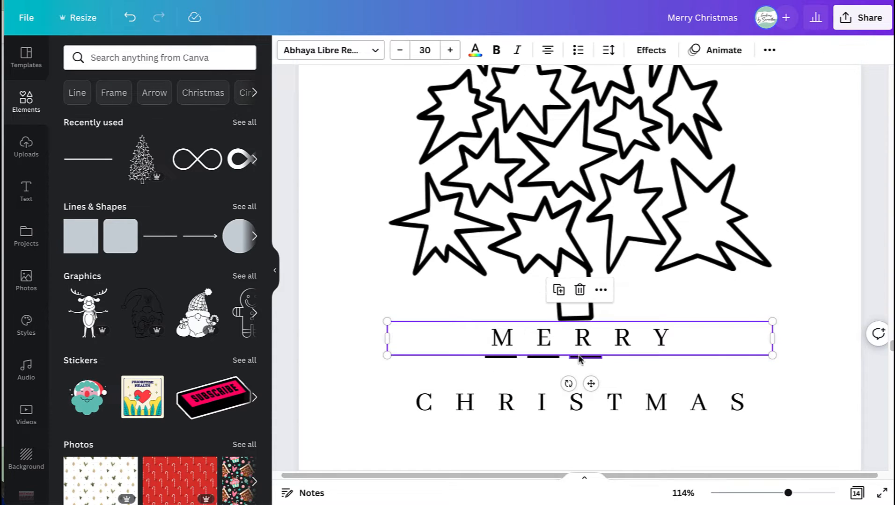
click(580, 357)
click(564, 327)
click(648, 323)
drag(624, 396, 679, 389)
click(604, 324)
click(743, 348)
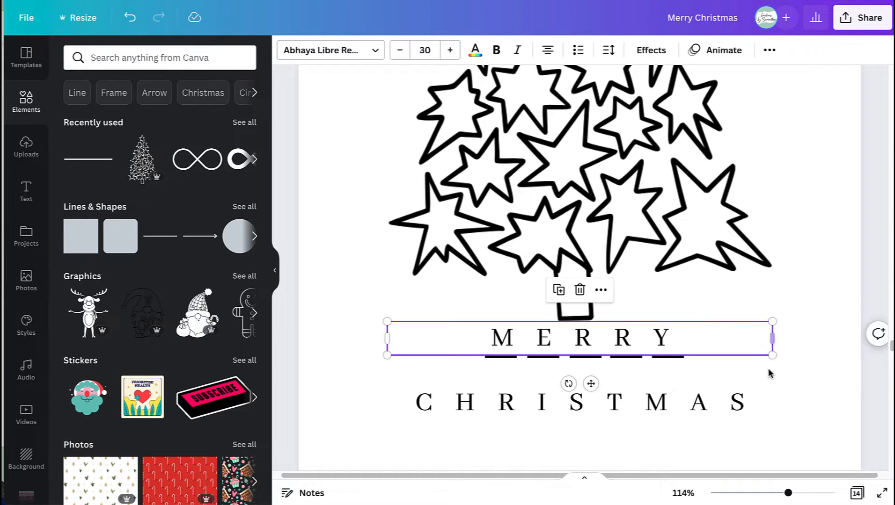
Duplicate the five lines under MERRY together and place the copies beneath the first five letters of CHRISTMAS
drag(732, 368, 482, 353)
click(785, 51)
drag(701, 363, 483, 353)
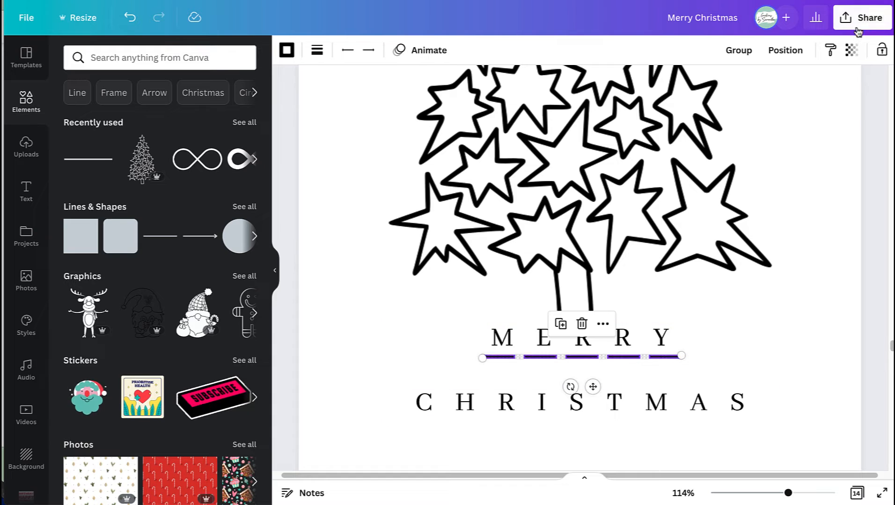
click(560, 323)
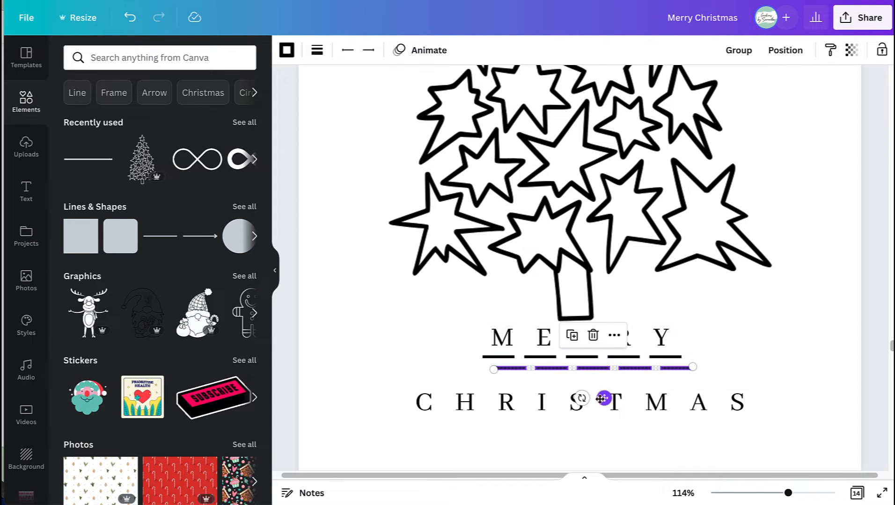
drag(604, 397, 516, 451)
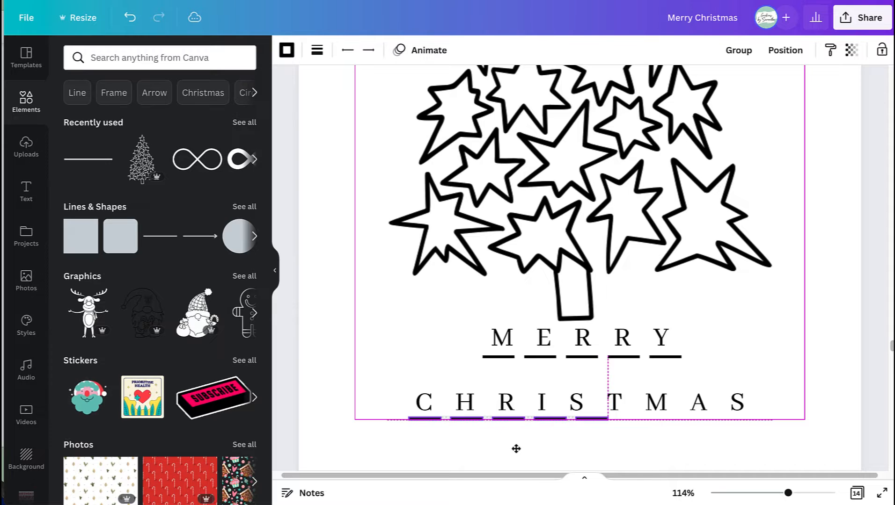
drag(516, 448, 516, 449)
Try to align CHRISTMAS with its lines by adding a space between the R and the I
double_click(454, 401)
click(533, 401)
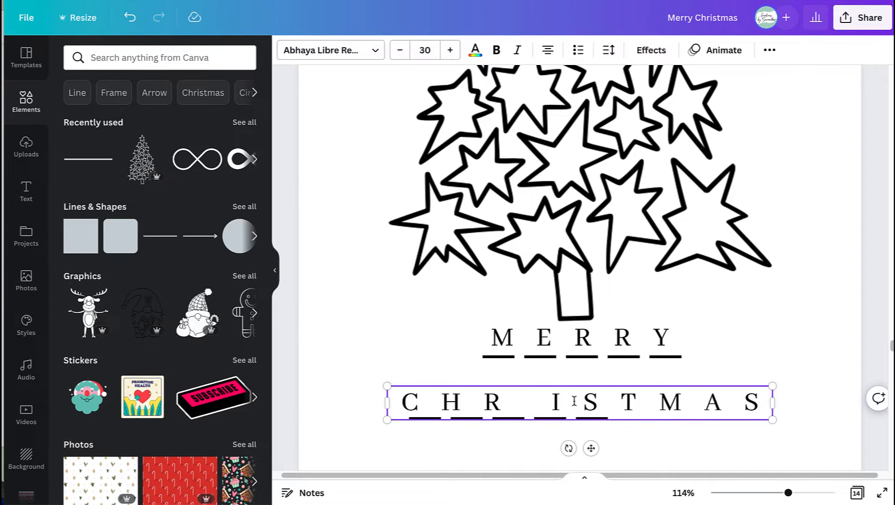
key(BackSpace)
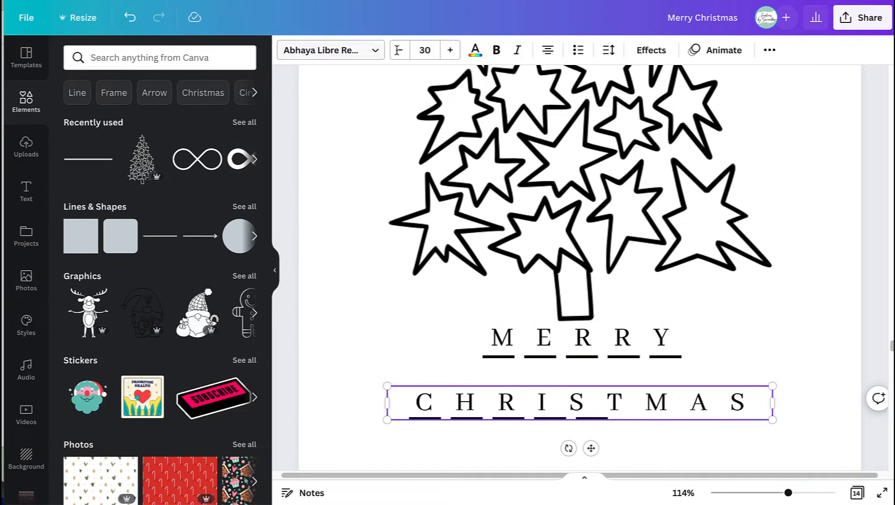
Set the letter spacing of CHRISTMAS to 599 and shift the text so the C sits above the first line
click(609, 50)
drag(767, 104, 737, 115)
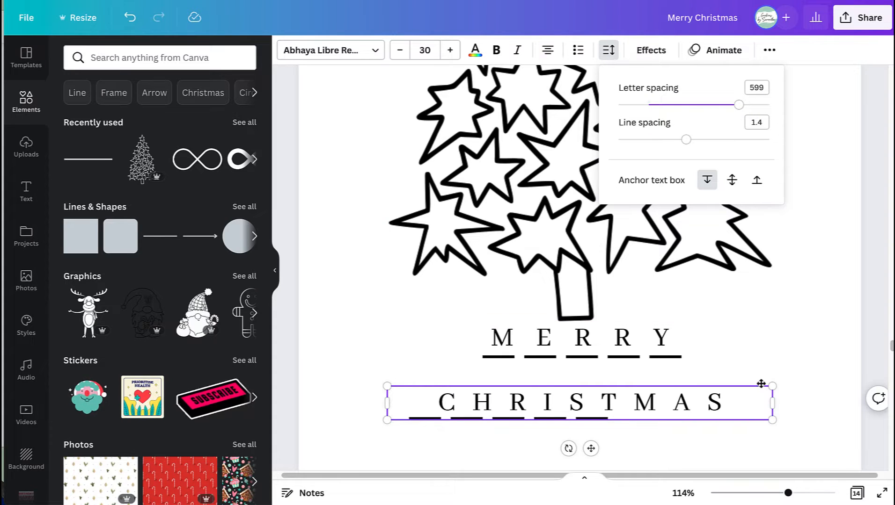
click(645, 433)
drag(655, 410, 625, 410)
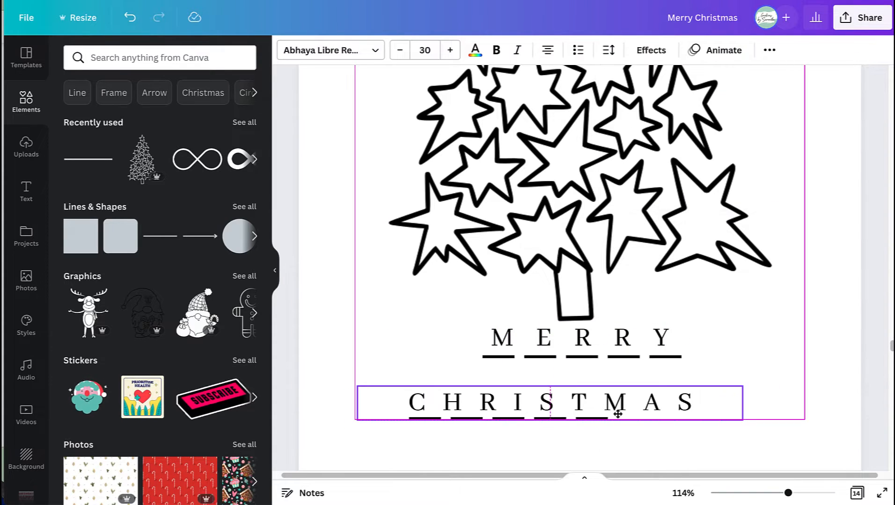
click(573, 412)
Copy three of the MERRY lines to extend the row under CHRISTMAS, and shift CHRISTMAS slightly to the right above the row
click(667, 352)
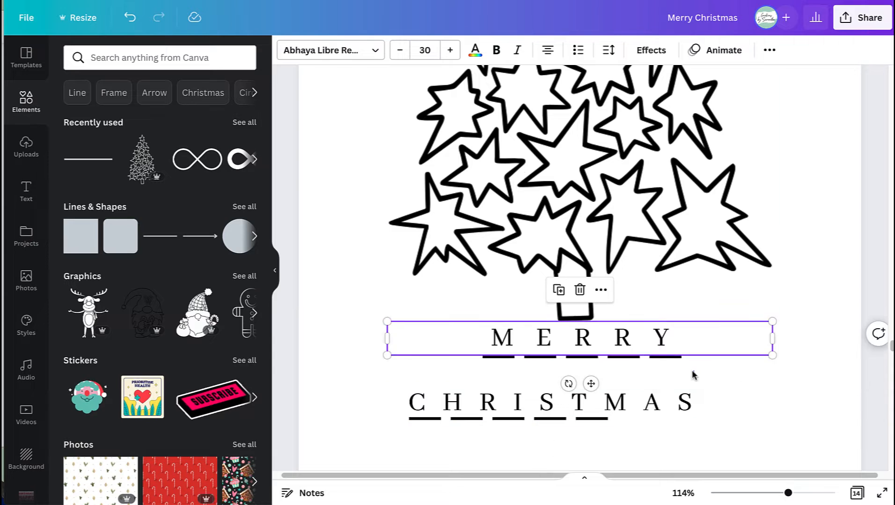
drag(679, 375, 565, 358)
click(742, 351)
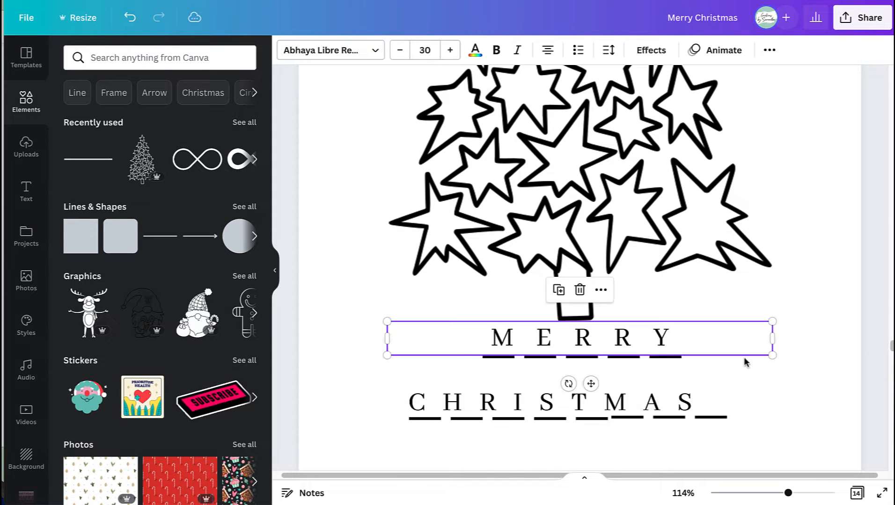
click(599, 402)
drag(599, 401, 619, 401)
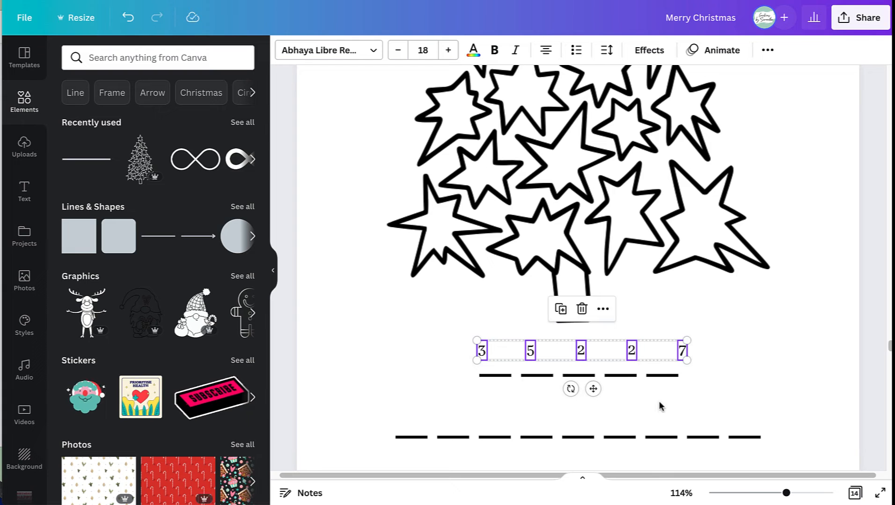
Place the numbers 3, 5, 2, 2, 7 beneath the upper row of lines and shift the lines so each sits above its number
right_click(600, 436)
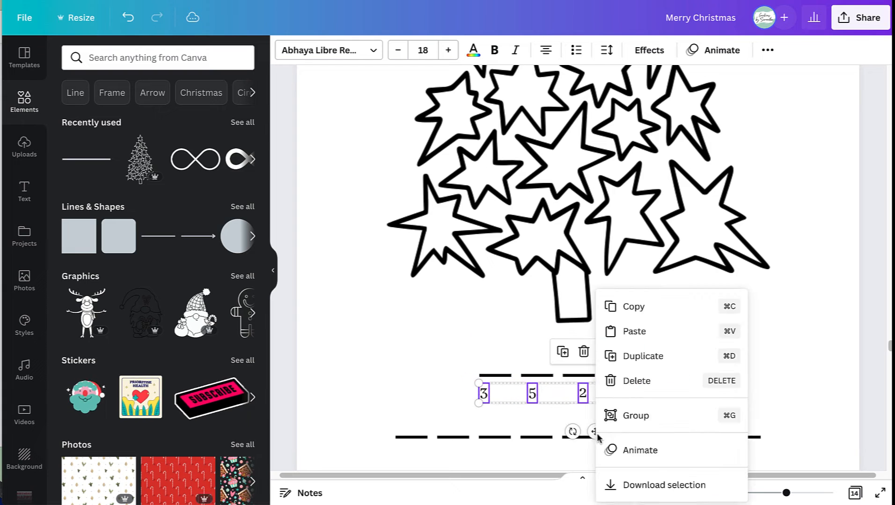
click(839, 360)
drag(671, 375, 688, 375)
drag(615, 376, 628, 376)
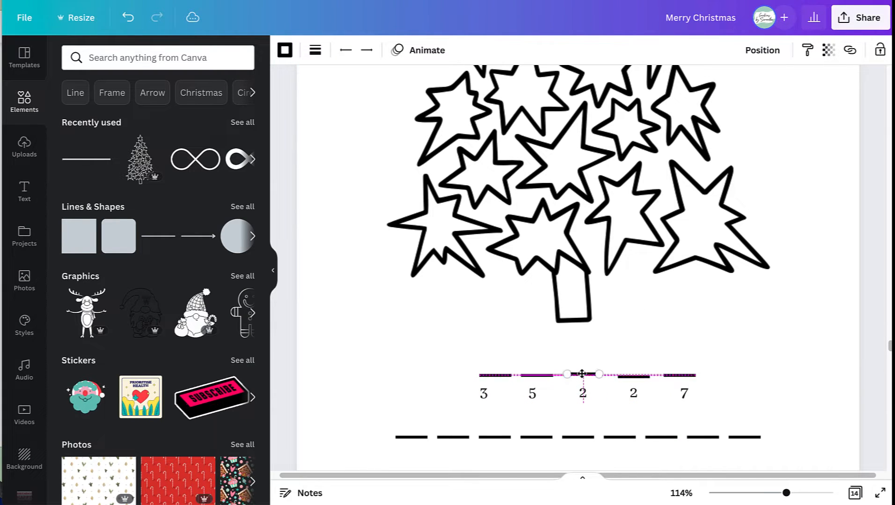
drag(503, 376, 531, 376)
click(827, 388)
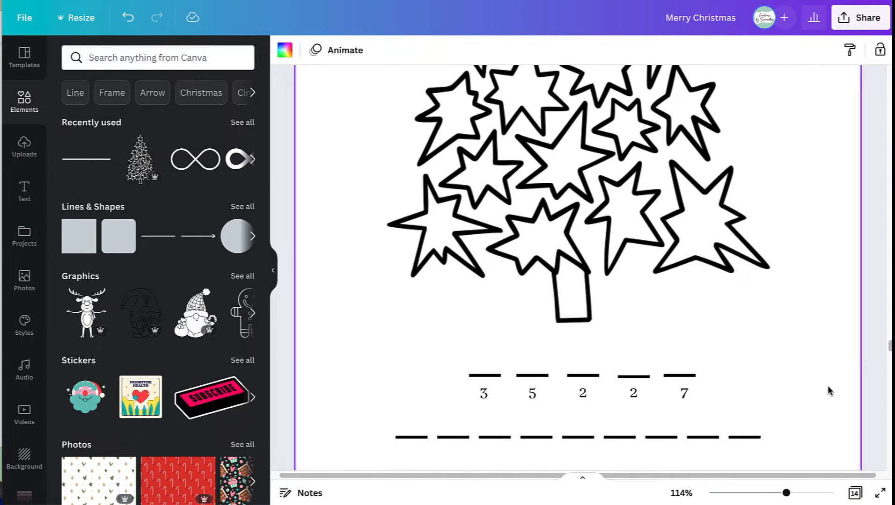
Place the numbers 10, 8, 2, 4, 6, 9, 3, 1, 6 beneath the lower row and spread the lines above their numbers
scroll(828, 388, down, 1)
key(ctrl+v)
drag(604, 399, 601, 433)
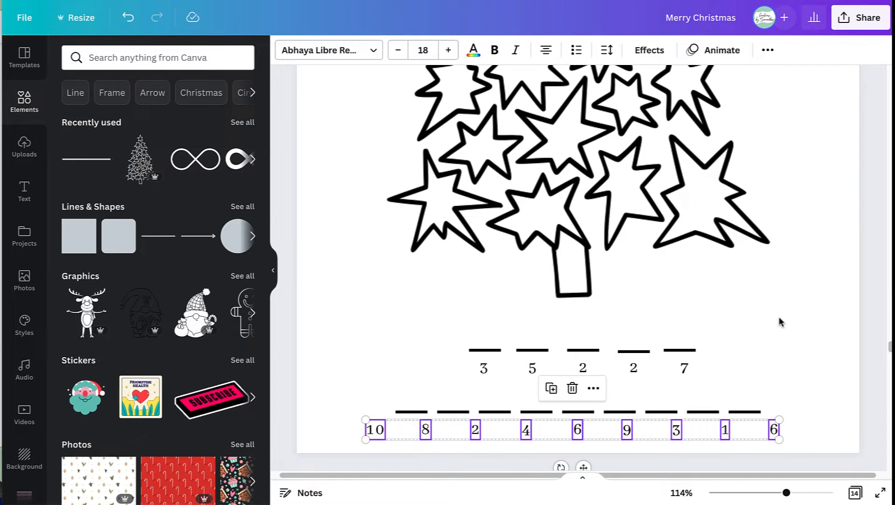
click(779, 321)
drag(410, 413, 375, 414)
drag(459, 413, 431, 414)
drag(494, 412, 477, 414)
drag(531, 413, 627, 412)
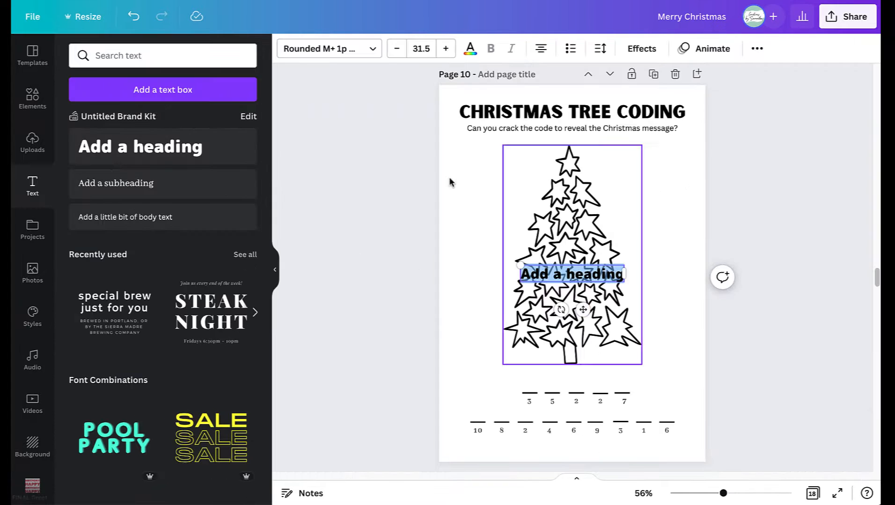
Set the new heading to size 24.5 in Lapsus Pro Bold and place it beside the upper left of the tree
click(421, 48)
text(24.5)
key(Return)
click(327, 48)
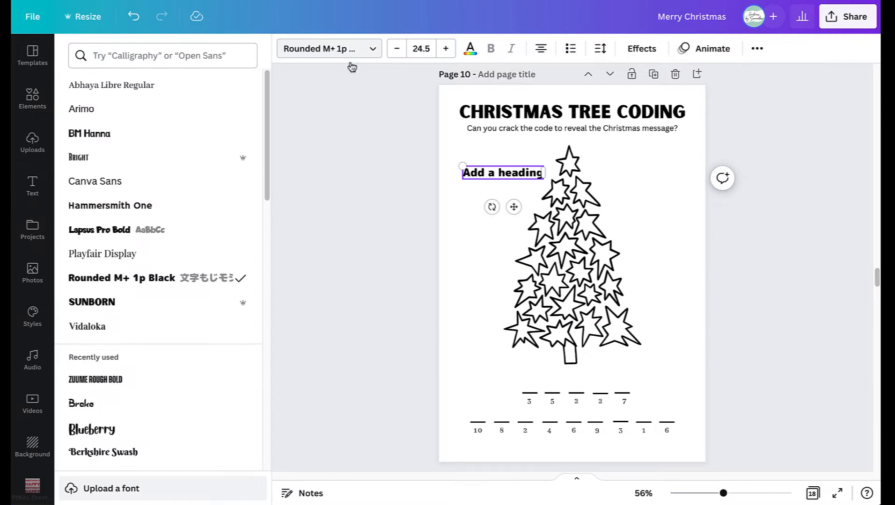
click(99, 230)
Replace the heading text with "3" and, on a second line, "M"
click(495, 176)
scroll(489, 323, down, 2)
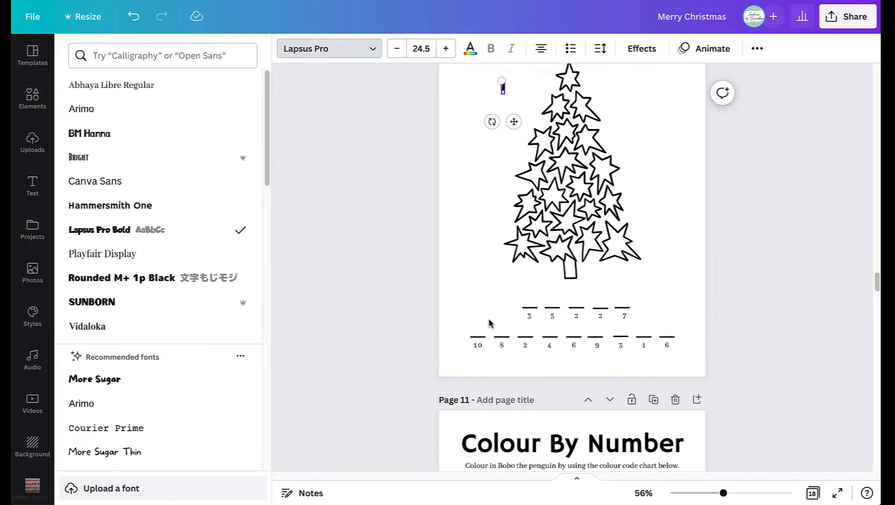
scroll(489, 320, up, 1)
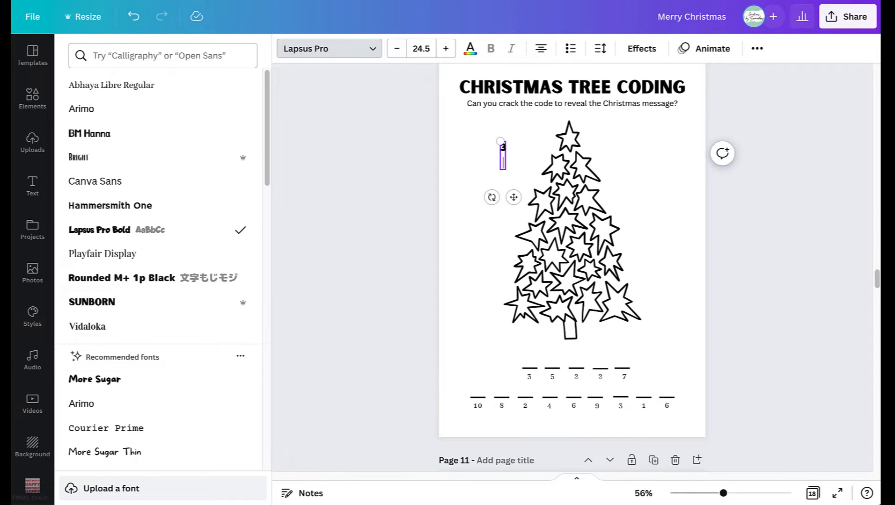
click(477, 189)
click(503, 154)
Shrink the "3 M" label to size 15.3 and fit it, slightly tilted, inside the left star of the third row
scroll(477, 230, up, 4)
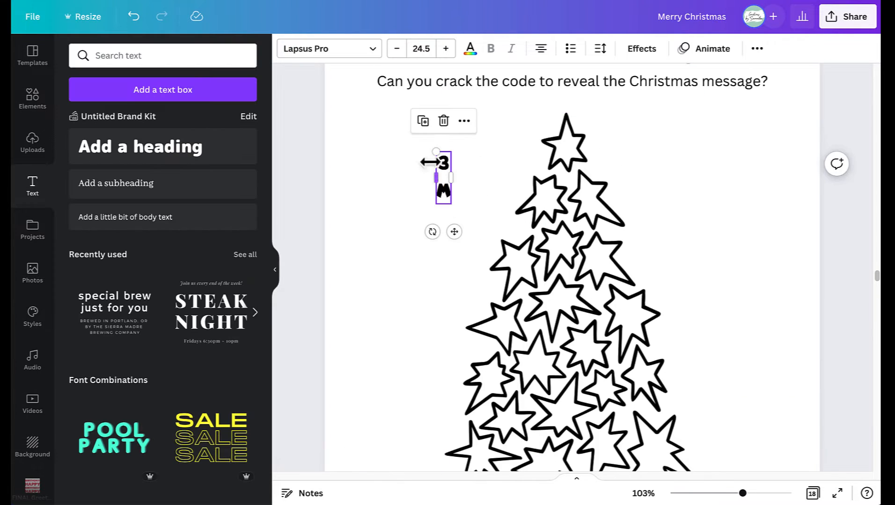
drag(436, 152, 441, 171)
drag(525, 310, 546, 302)
Duplicate the "3 M" label and move the copy beside the star at the top of the tree
click(497, 210)
drag(525, 269, 569, 141)
scroll(569, 141, down, 7)
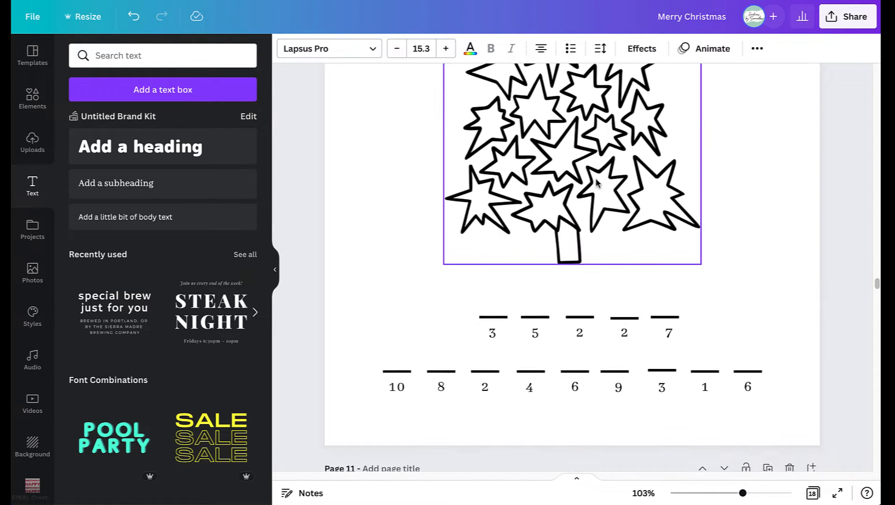
scroll(580, 203, up, 9)
drag(593, 260, 624, 260)
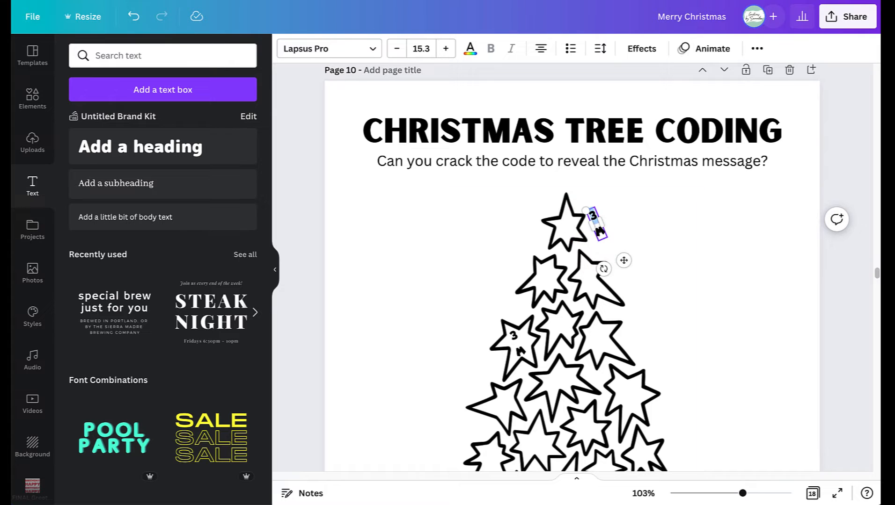
Change the copied label to "1" over "A" and move it into the top star
key(BackSpace)
key(BackSpace)
text(1)
key(Return)
text(A)
click(622, 264)
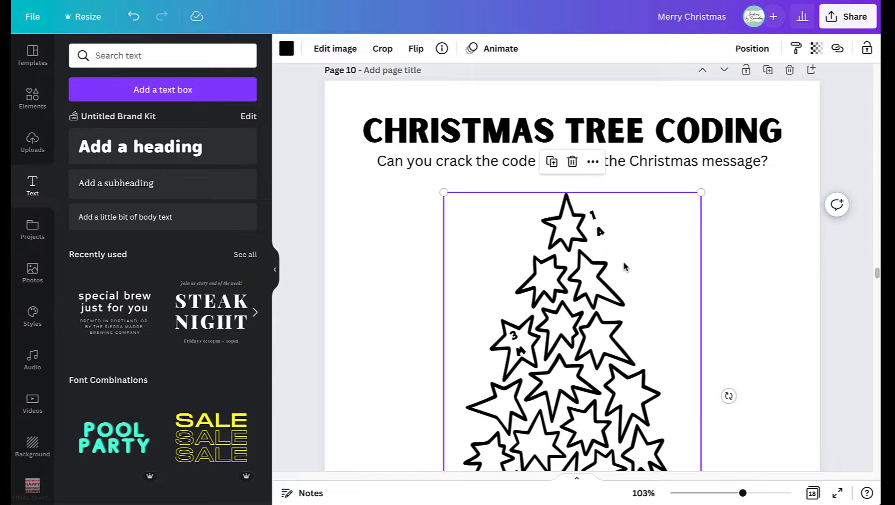
click(601, 234)
drag(623, 260, 599, 263)
click(647, 244)
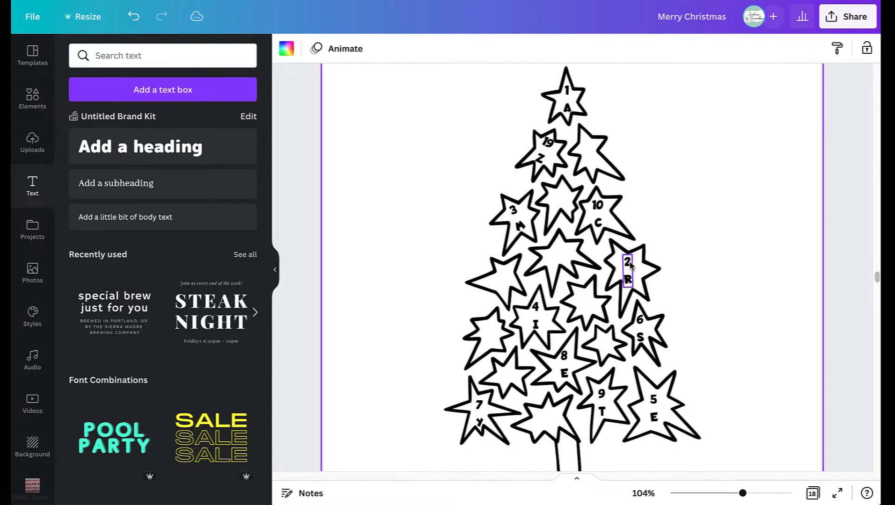
Duplicate the "2 R" label in the star on the tree's right side
click(628, 264)
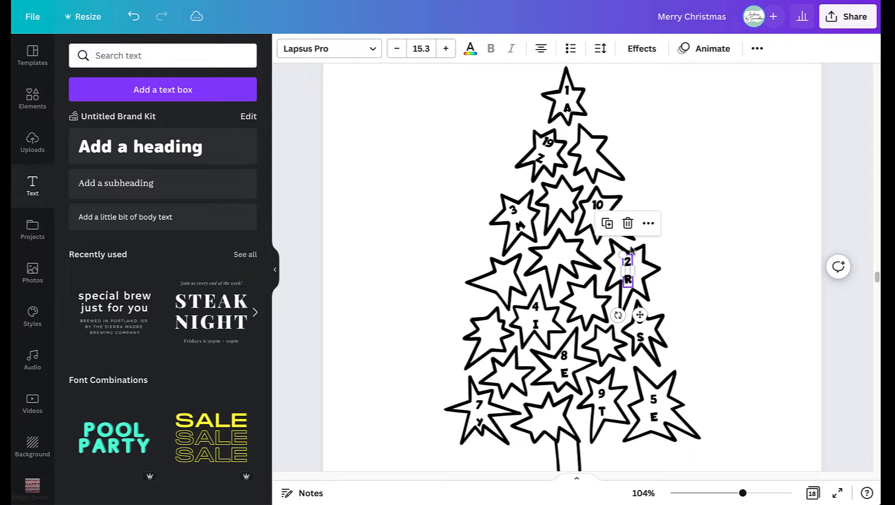
click(607, 224)
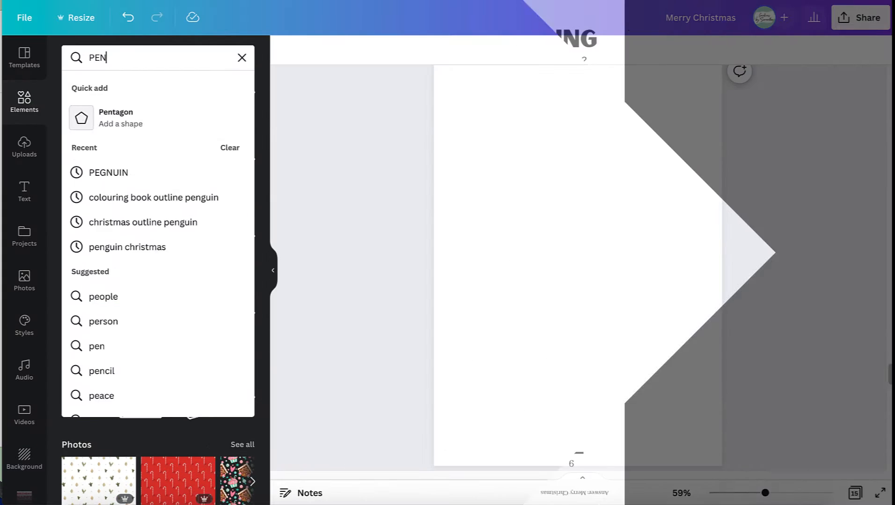
Search the elements for "PENGUIN OUTLINE"
text(GUIN)
key(Return)
click(139, 59)
text(OUTLINE)
key(Return)
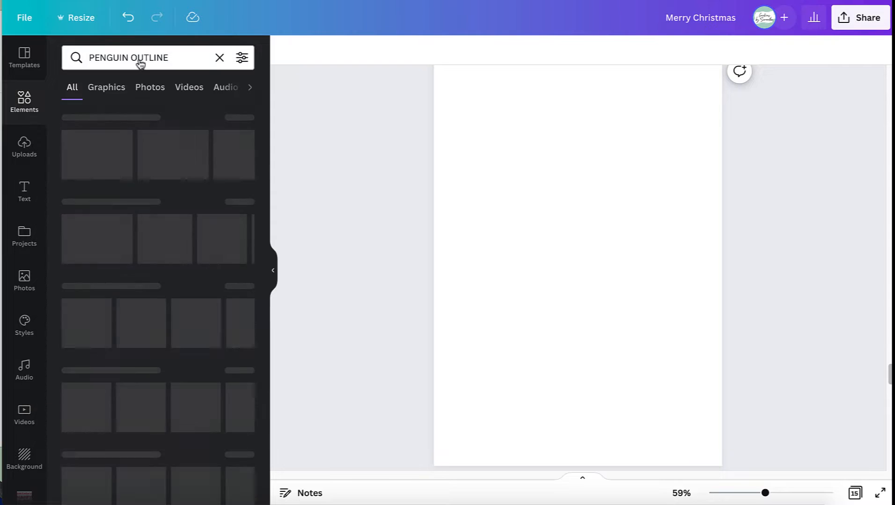
Insert the outline penguin with Christmas hat, scarf and boots in the middle of the blank page
scroll(162, 421, down, 7)
scroll(36, 350, down, 6)
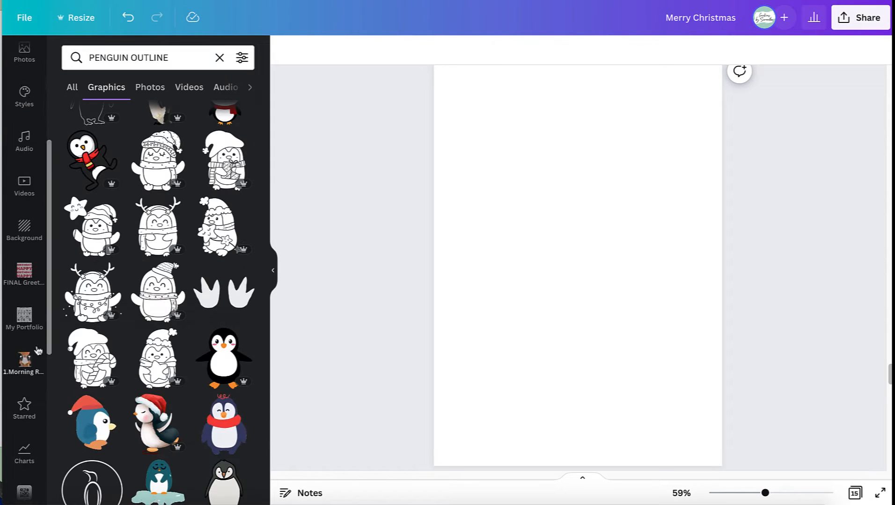
click(24, 334)
click(80, 95)
scroll(24, 234, up, 6)
click(24, 116)
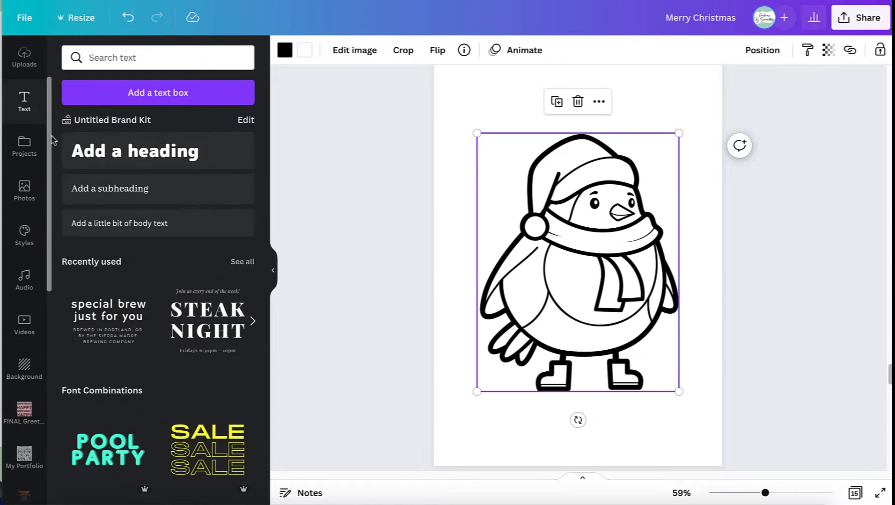
click(463, 50)
click(765, 194)
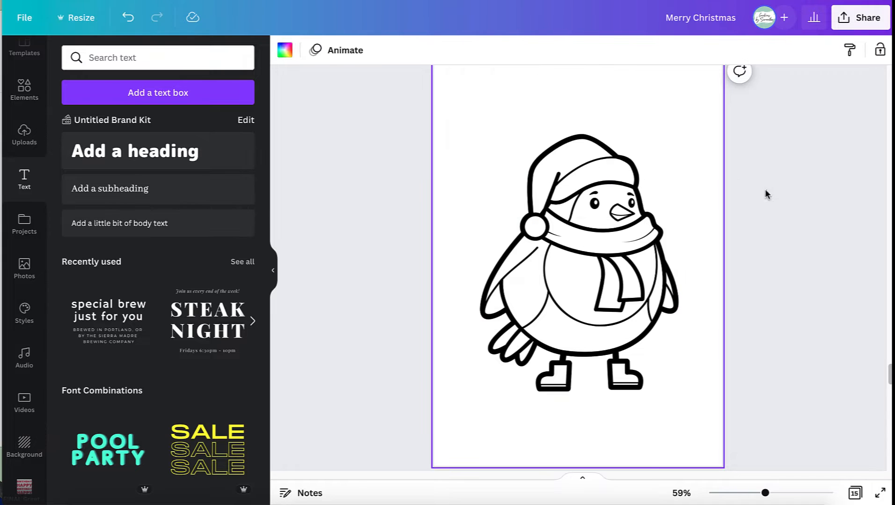
Add a heading below the penguin reading "Red"
click(125, 164)
drag(589, 300, 539, 463)
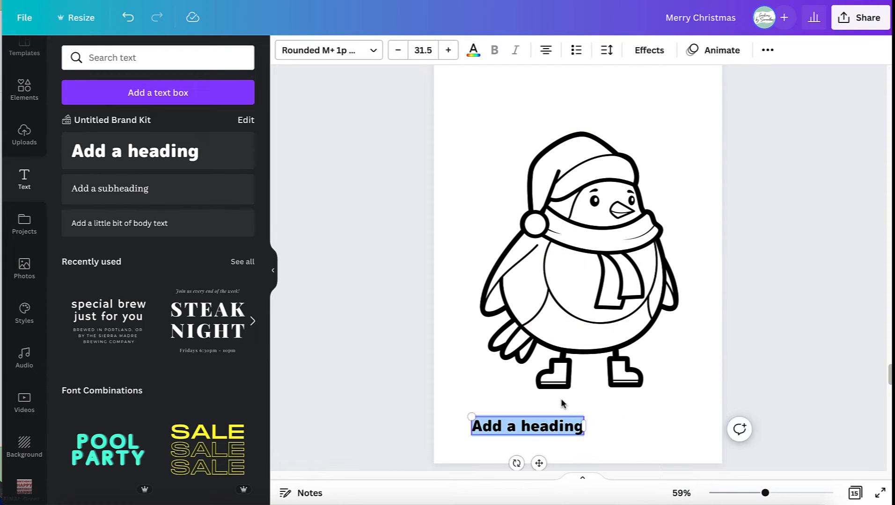
text(Red)
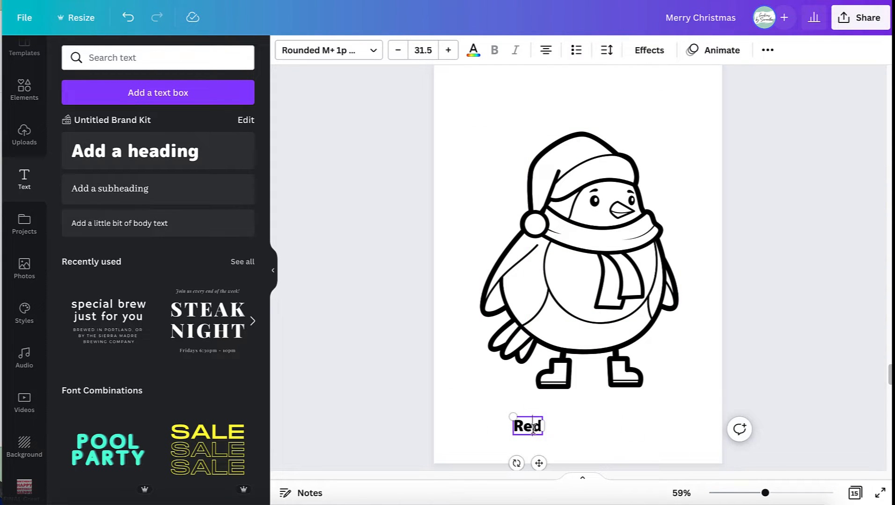
Duplicate the "Red" label below the penguin to make further labels reading "Orange", "Black" and "Yellow"
click(552, 434)
double_click(590, 434)
drag(534, 428, 667, 433)
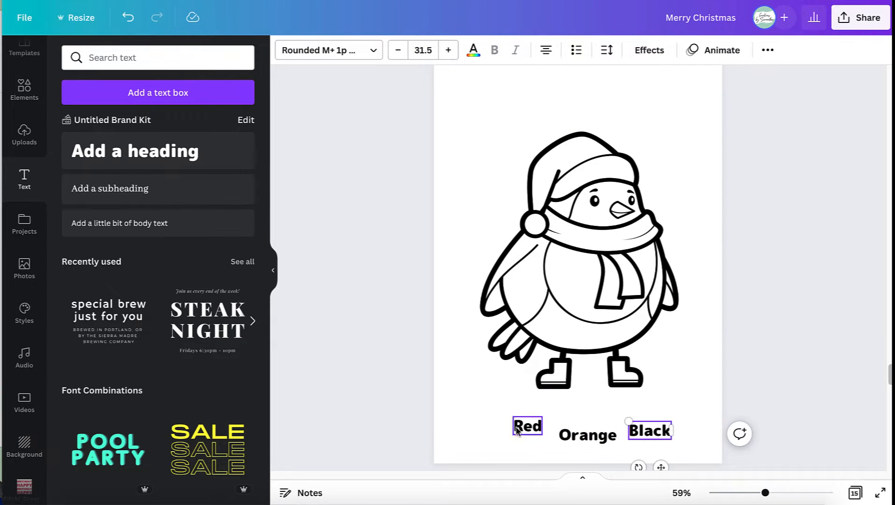
mouse_move(517, 428)
mouse_down()
mouse_move(468, 433)
mouse_move(513, 432)
mouse_up()
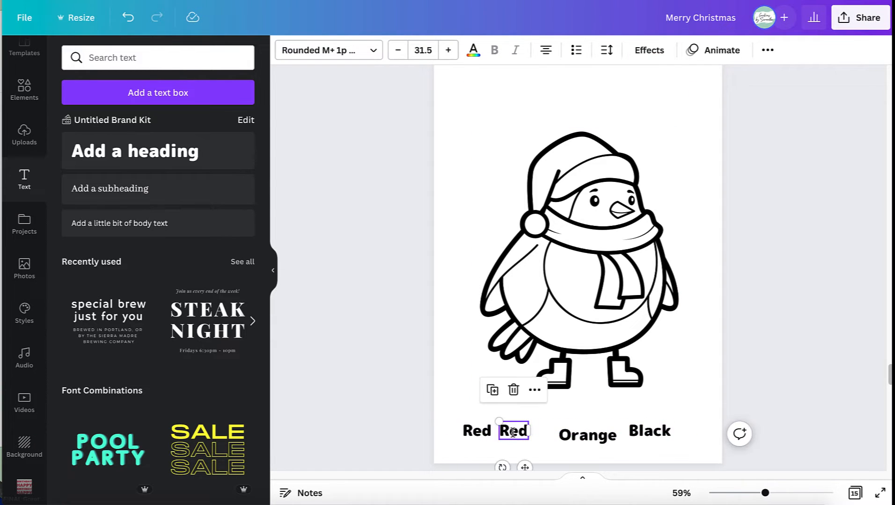
click(552, 425)
Line the colour labels up in one row and number them "1.Red", "2.Yellow", "3.Orange" and "4.Black"
drag(634, 428, 653, 433)
drag(600, 435, 619, 435)
drag(512, 431, 541, 436)
drag(479, 431, 492, 435)
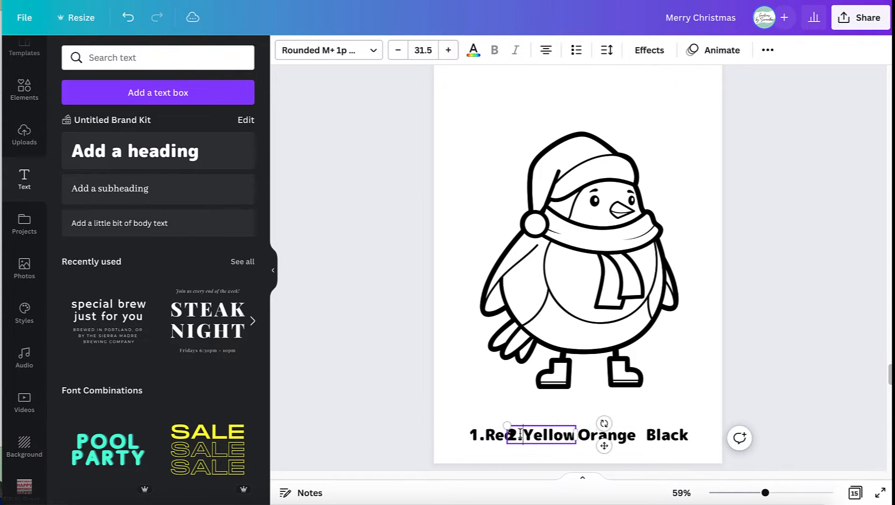
text(.)
click(728, 438)
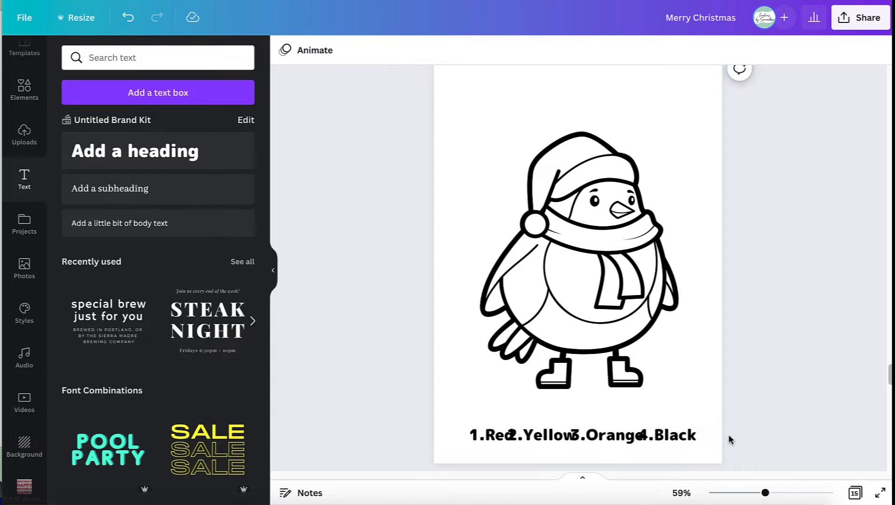
Tidy up the four numbered colour labels and spread them across the page width so they no longer overlap
drag(728, 437, 477, 430)
click(767, 50)
click(664, 80)
click(515, 318)
drag(549, 436, 537, 437)
drag(692, 438, 691, 438)
drag(601, 437, 554, 437)
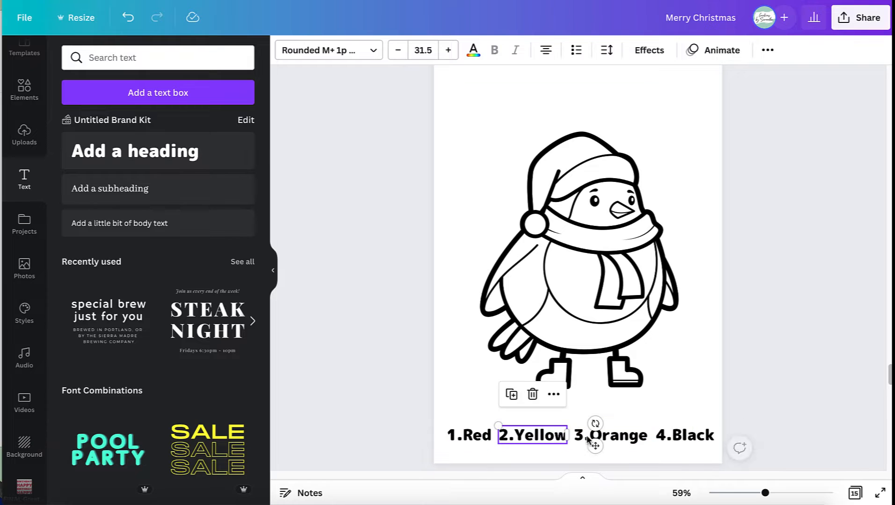
Reduce the font size of the four colour labels to 26.5
click(768, 51)
click(397, 52)
click(398, 53)
click(397, 53)
click(397, 52)
click(397, 52)
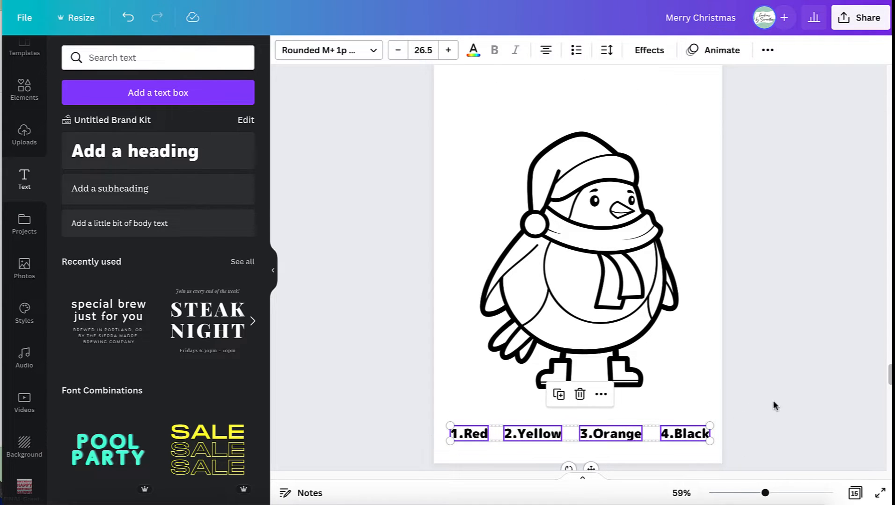
Space the four colour labels evenly in the horizontal direction
click(767, 50)
click(664, 80)
click(631, 295)
click(813, 367)
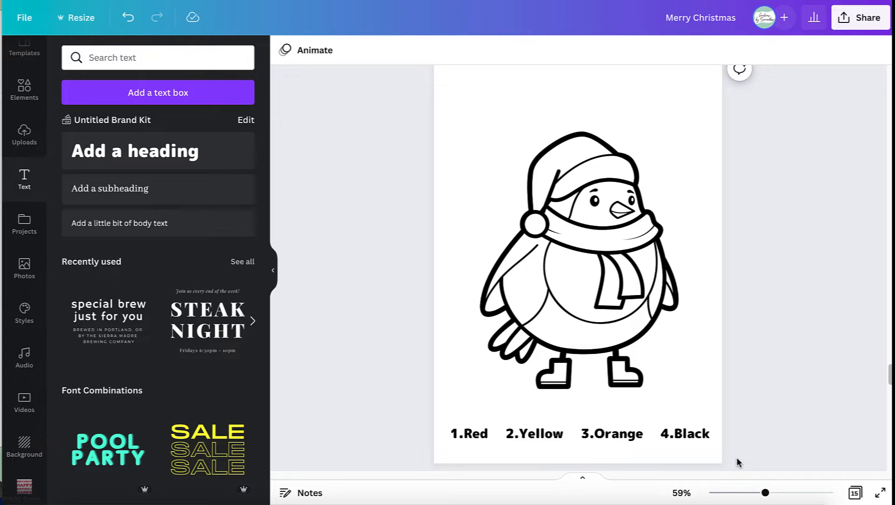
Insert a square and resize it into a flat rectangle about 198.5 wide that covers the row of colour labels
click(25, 89)
click(220, 56)
click(78, 236)
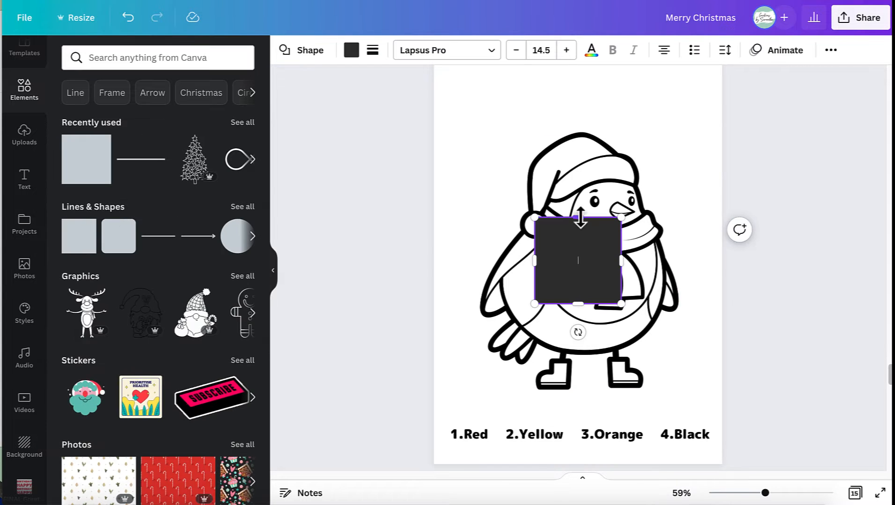
drag(580, 218, 716, 426)
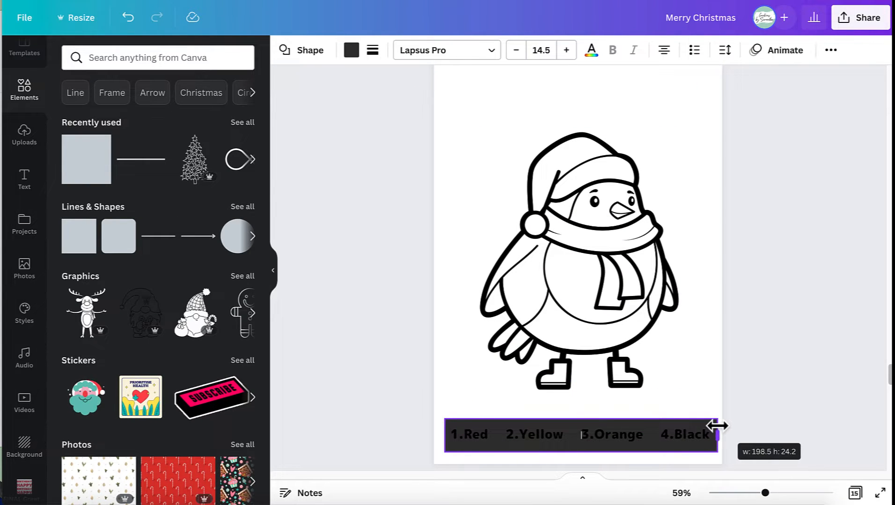
click(605, 457)
click(591, 447)
drag(581, 452, 564, 424)
click(561, 416)
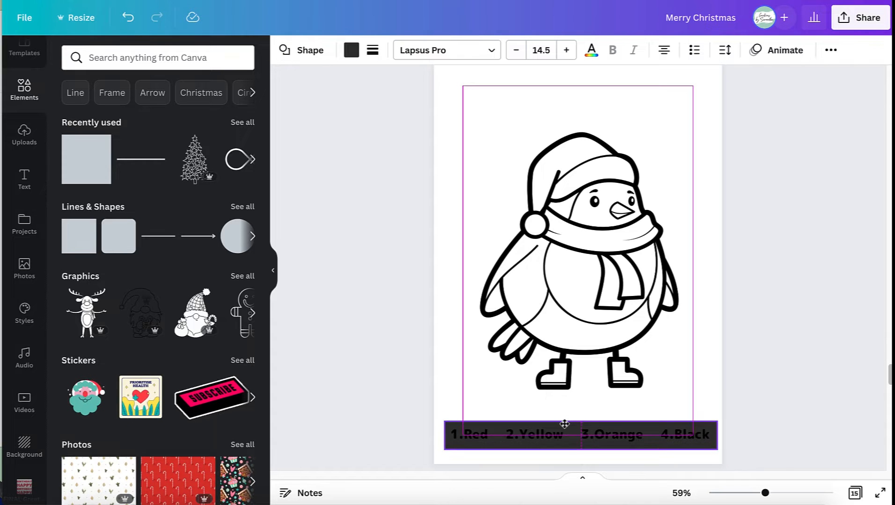
Make the rectangle's fill transparent and give it a solid black border
click(351, 50)
click(107, 114)
click(372, 50)
click(416, 87)
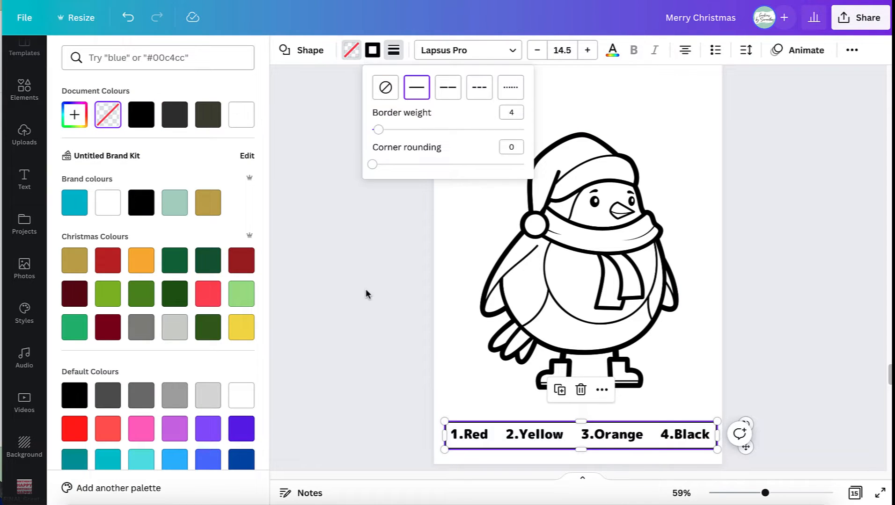
click(367, 295)
Move the rectangle and its four colour labels together slightly up towards the penguin's boots
drag(739, 446, 473, 428)
drag(480, 433, 476, 420)
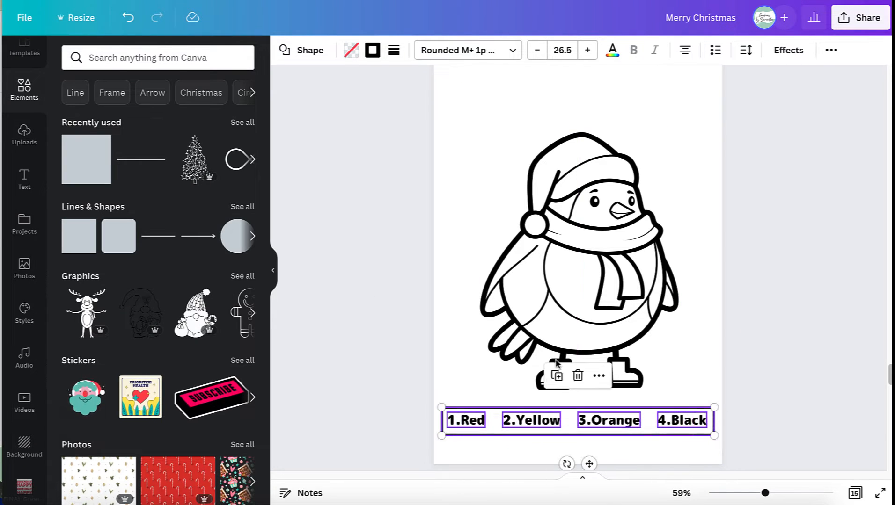
click(743, 110)
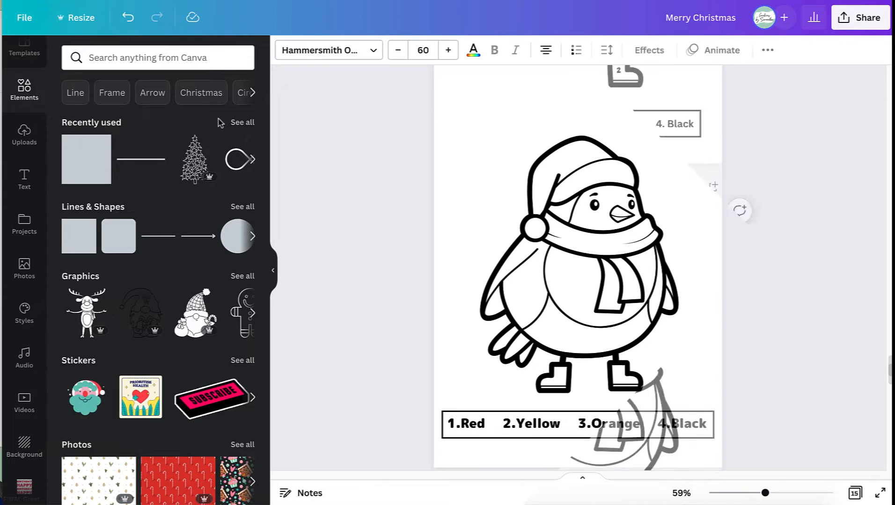
Add a heading reading "Colour By Number" above the penguin
click(24, 180)
click(135, 151)
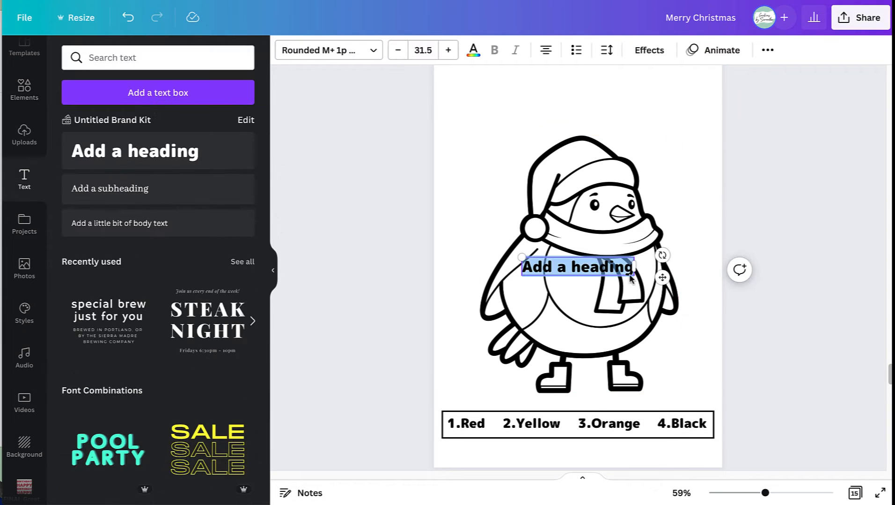
drag(662, 278, 631, 99)
right_click(555, 86)
click(563, 152)
Set the title's font size to 65 and resize its text box to fit within the page width
drag(477, 78, 389, 66)
click(421, 48)
text(65)
key(Return)
drag(619, 112, 716, 123)
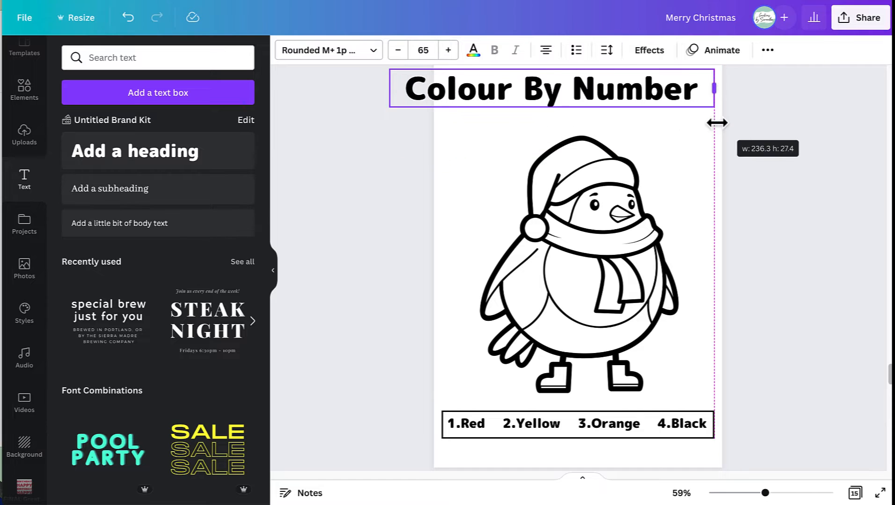
drag(404, 90, 434, 93)
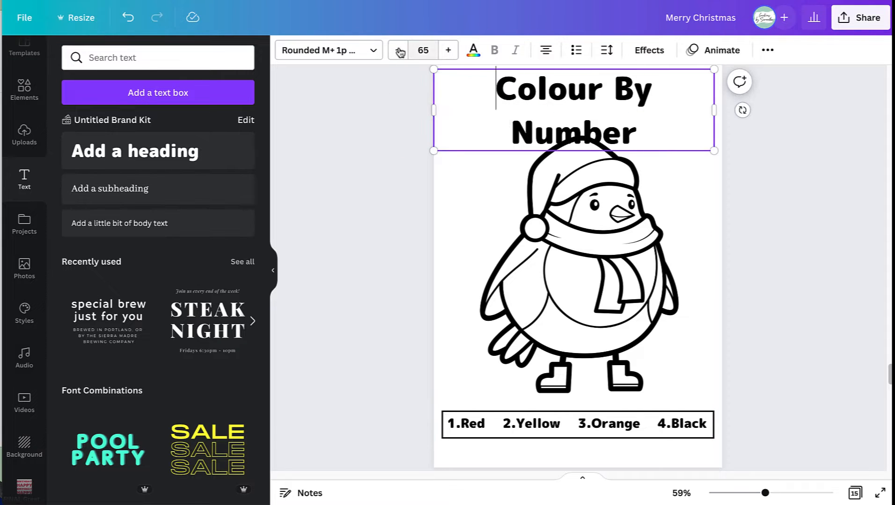
Reduce the title's font size to 58 so it fits on one line, and centre it on the page
click(398, 52)
click(397, 51)
click(397, 52)
click(397, 51)
triple_click(398, 51)
drag(576, 87, 581, 90)
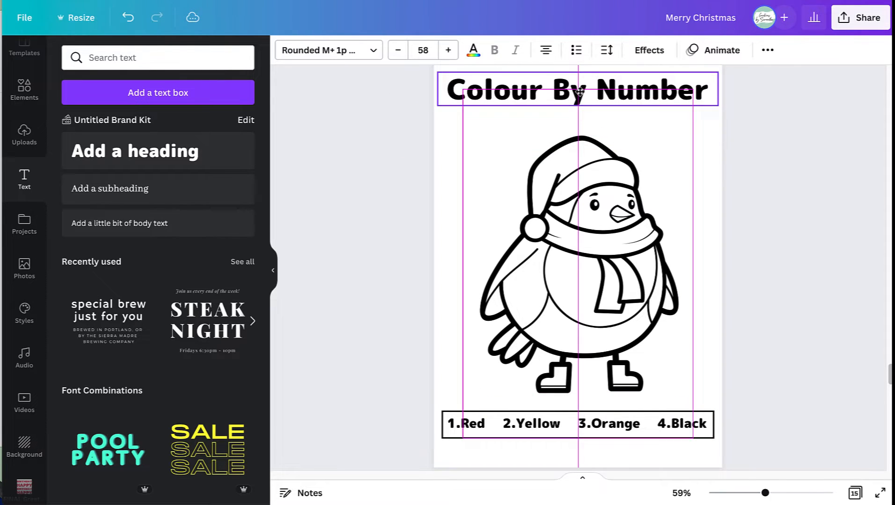
Add body text under the title reading "Colour in Bobo the penguin by using the colour code chart below."
click(304, 115)
click(158, 223)
drag(647, 267, 667, 130)
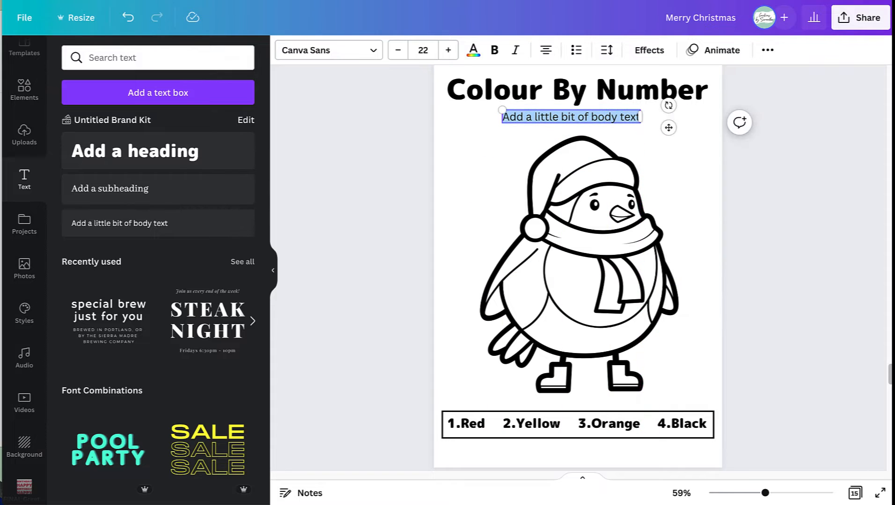
scroll(608, 131, up, 1)
drag(502, 129, 639, 133)
text(Colour in Bobo the penguin by using the colour code chart below.)
Shrink the instruction line to about the title's width and centre it beneath the title
double_click(399, 50)
double_click(398, 50)
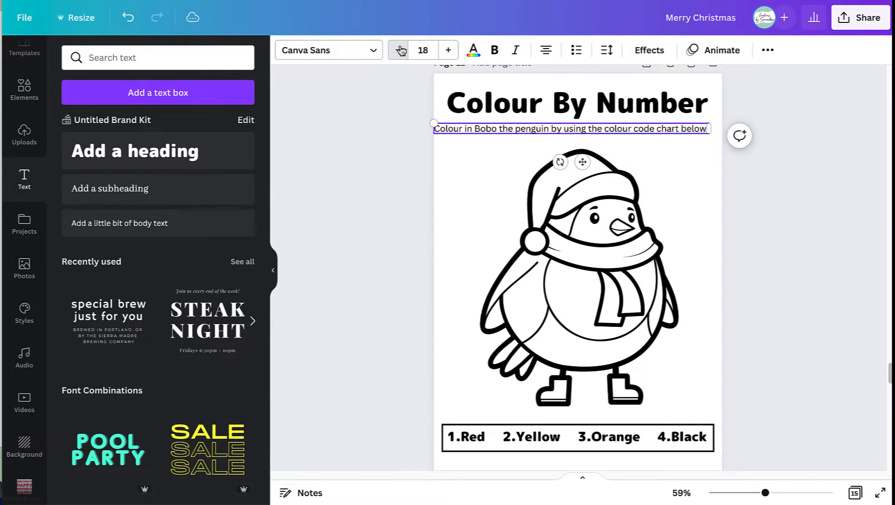
click(399, 50)
click(580, 140)
drag(580, 133, 587, 126)
click(818, 220)
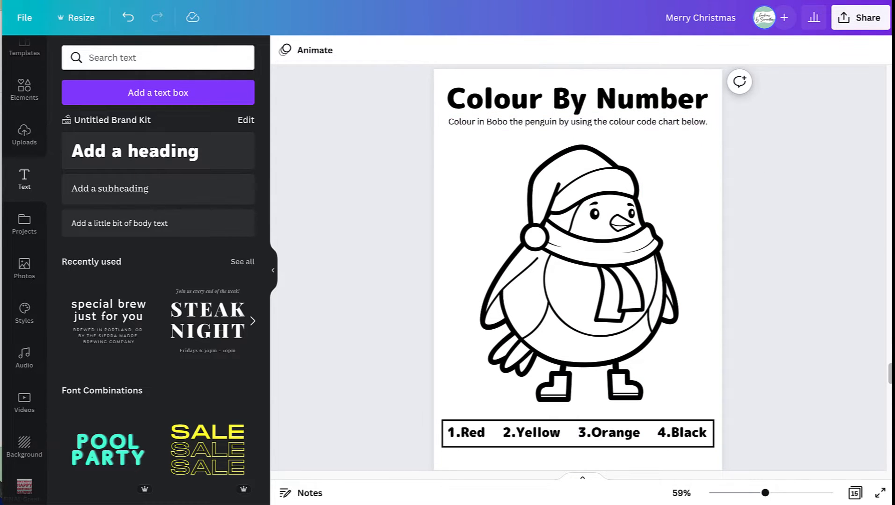
Add a small body text label reading "1" beside the penguin's hat in the Sunborn font
click(119, 223)
drag(577, 268, 516, 150)
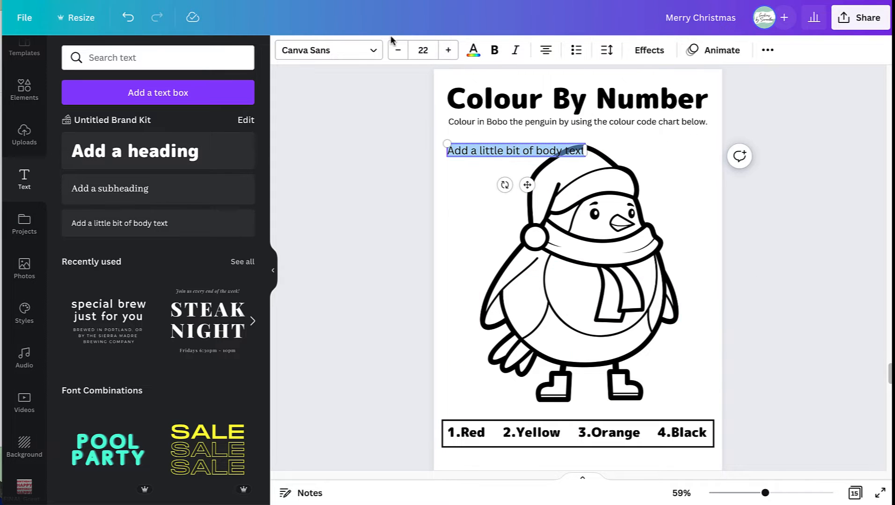
click(374, 50)
click(214, 310)
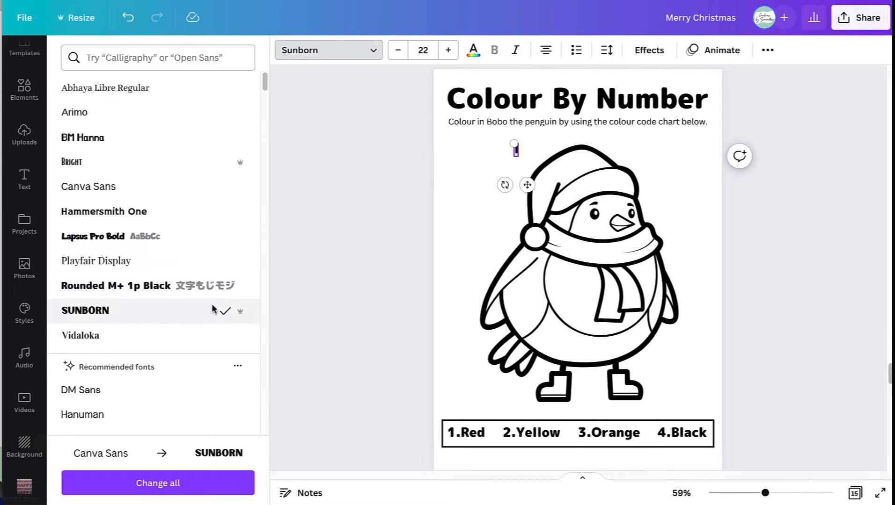
Place copies of the "1" label on the penguin's hat, scarf and the side of its body
drag(527, 185, 631, 373)
click(554, 125)
click(577, 214)
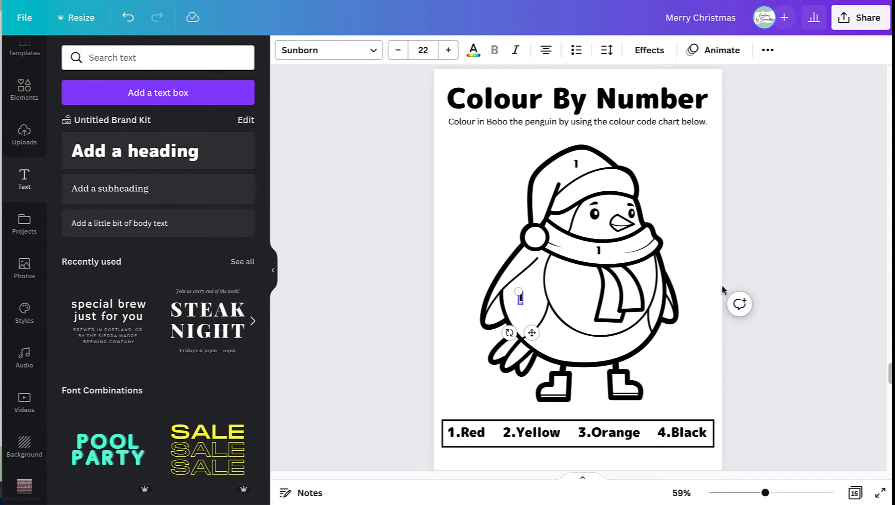
Change the label on the side of the penguin's body to "2" and place a duplicate on the opposite side
text(2)
click(703, 244)
click(520, 297)
click(500, 262)
drag(538, 338, 660, 293)
Insert a square on blank page 14, shrink it to a small cell and place it in the page's upper-left area
click(551, 306)
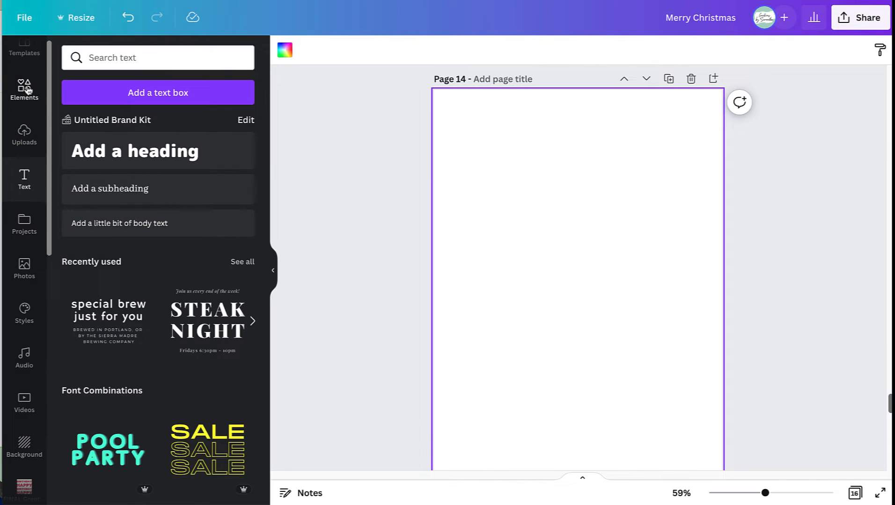
click(26, 88)
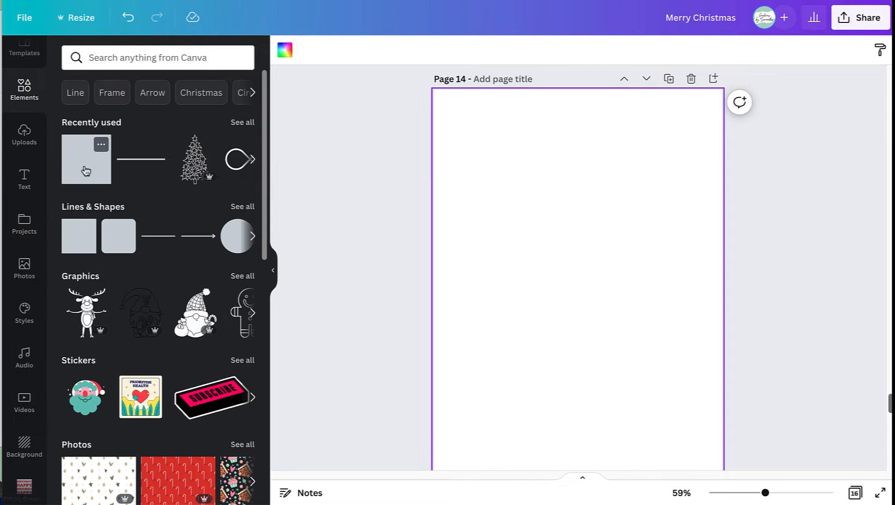
click(86, 171)
drag(623, 248, 577, 294)
drag(576, 337, 510, 189)
click(580, 314)
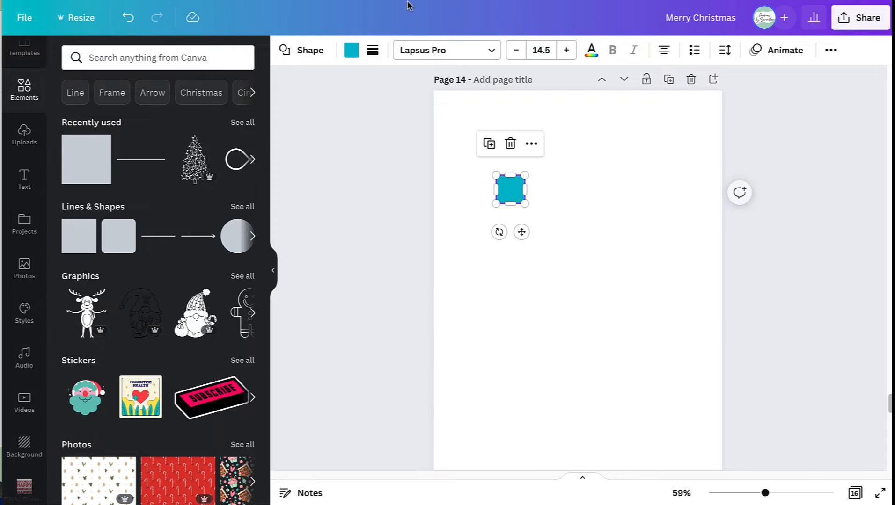
Make the small square's fill transparent and give it a solid black border
click(352, 53)
click(108, 117)
click(372, 50)
click(420, 91)
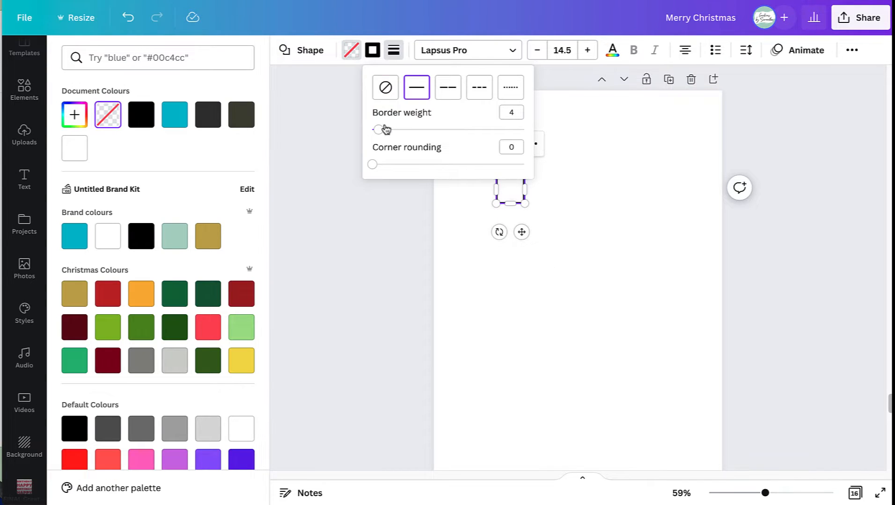
Set the small square's border weight to 1
drag(378, 130, 372, 129)
click(598, 205)
click(512, 189)
click(371, 50)
click(503, 112)
text(1)
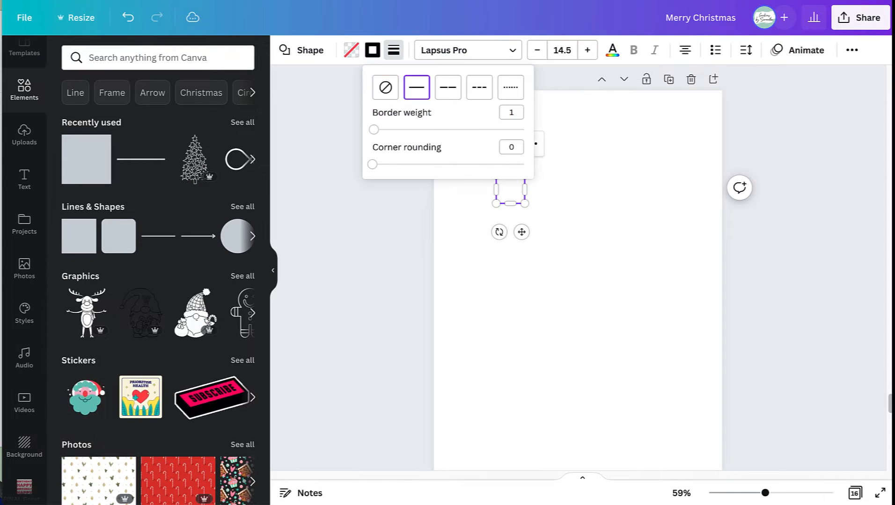
click(585, 258)
click(510, 189)
click(393, 50)
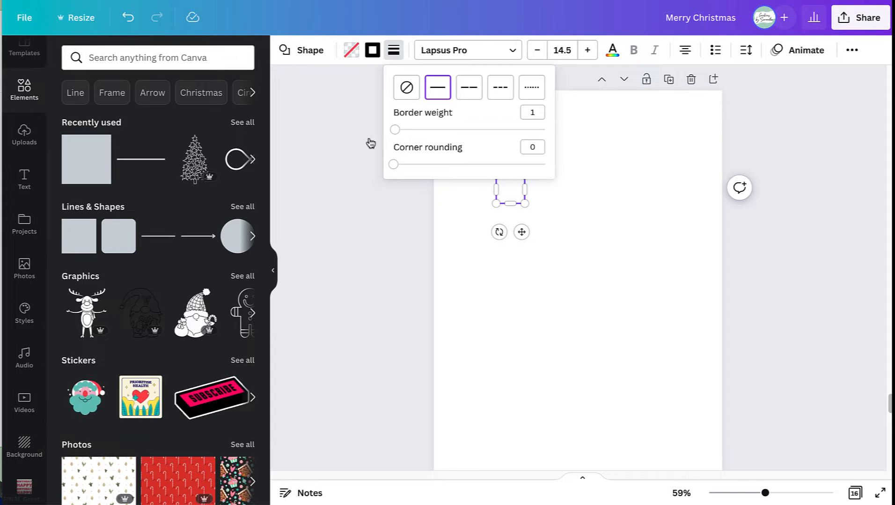
click(601, 237)
Duplicate the square rightward to form a row of four adjoining squares
click(515, 202)
click(592, 198)
alt+drag(515, 195, 520, 228)
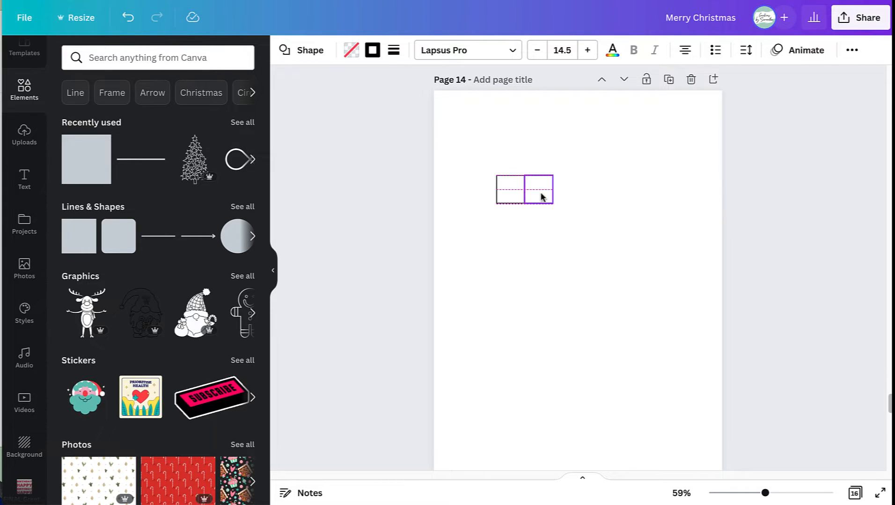
alt+drag(540, 197, 569, 196)
click(851, 50)
click(747, 80)
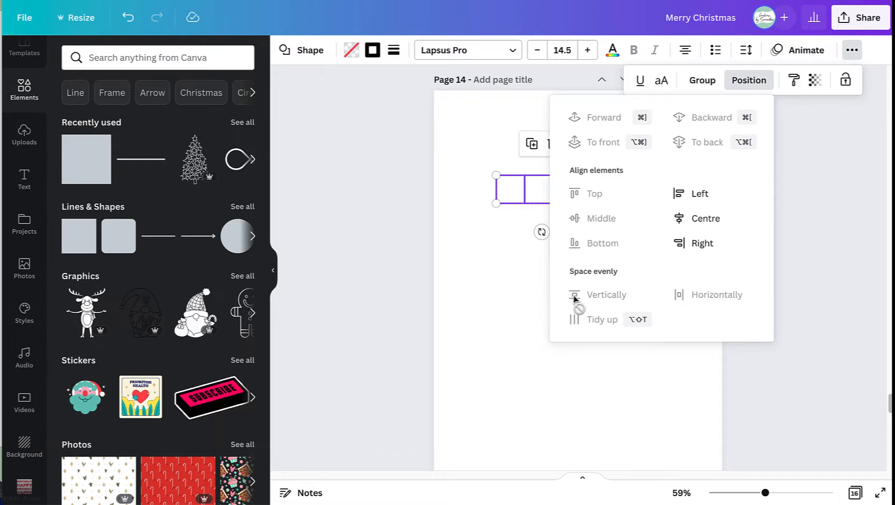
click(608, 190)
Duplicate squares above and below the row's first square to form a vertical column of six
click(489, 116)
drag(429, 136, 515, 221)
click(489, 172)
drag(511, 269, 520, 246)
click(489, 200)
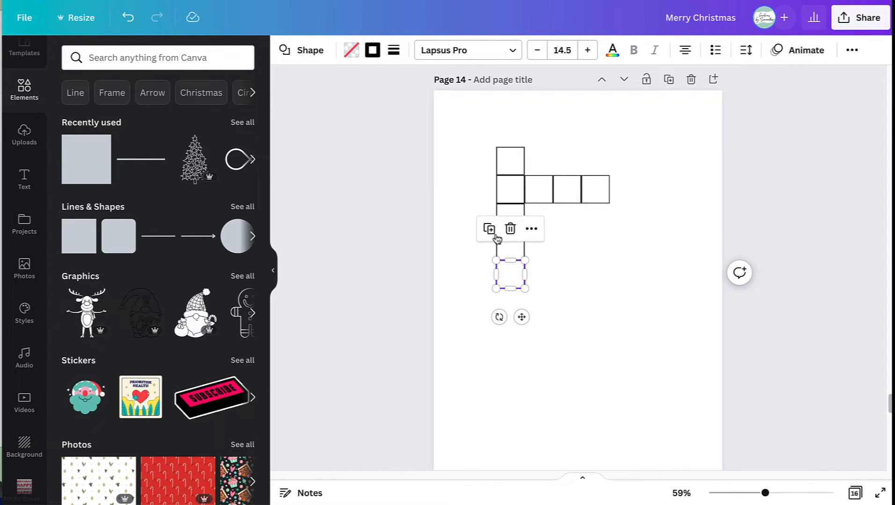
click(489, 229)
Extend the column's bottom square rightward with duplicates into a horizontal row of six adjoining squares
click(489, 256)
drag(517, 322, 545, 296)
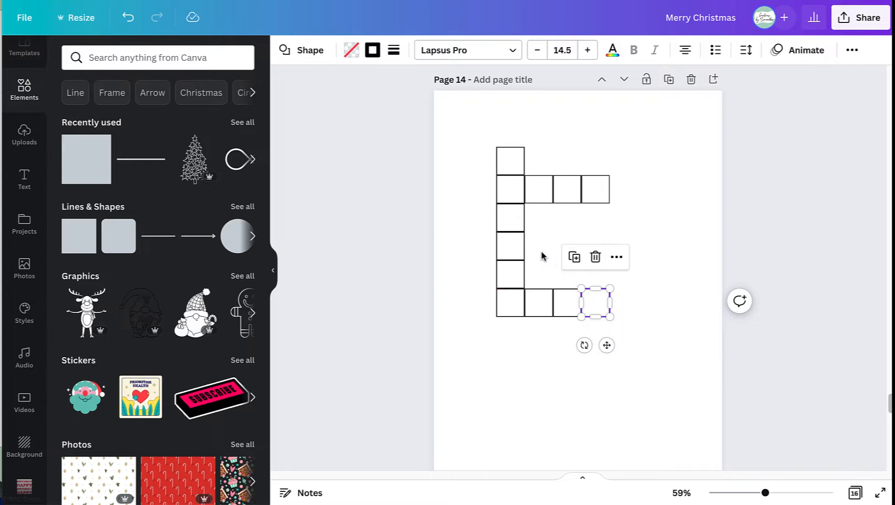
click(543, 256)
drag(608, 309, 614, 315)
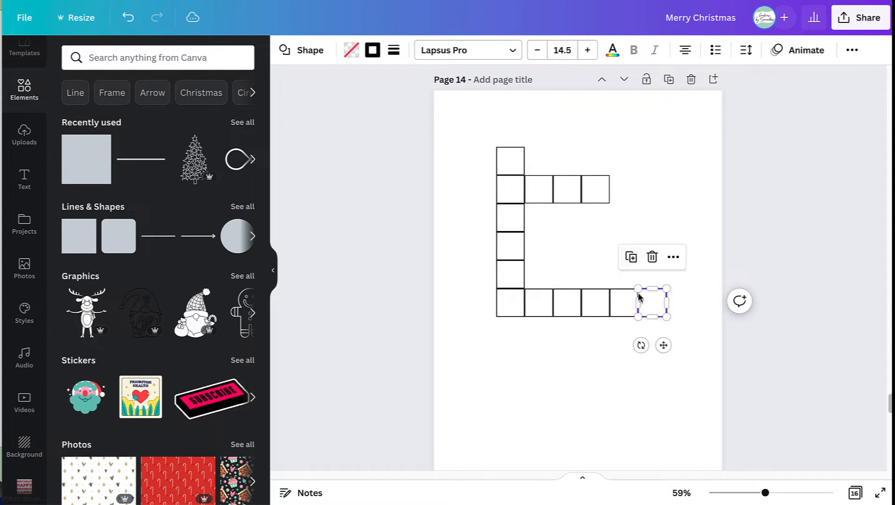
Move the bottom row's last square above the fifth and duplicate it into a six-square column crossing that row
drag(625, 276, 624, 276)
click(602, 229)
click(604, 202)
drag(620, 218, 619, 331)
click(602, 286)
drag(633, 424, 631, 366)
double_click(601, 313)
click(674, 330)
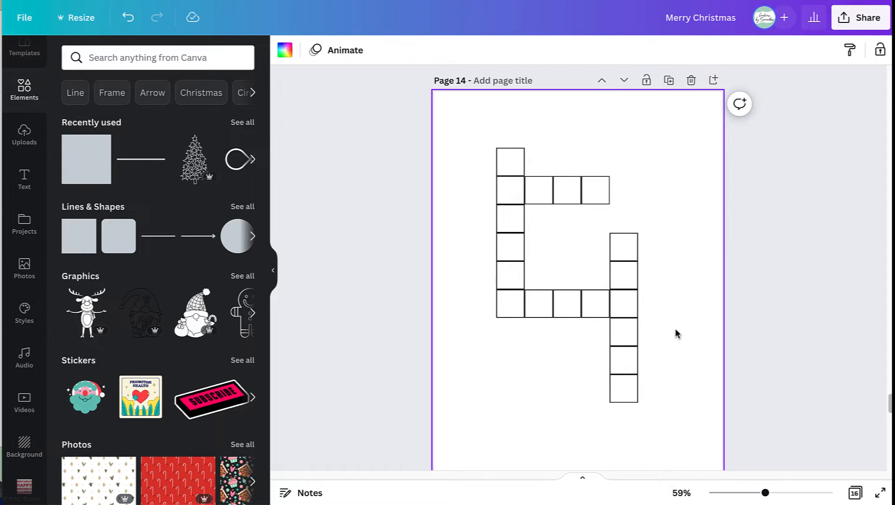
Place two adjoining duplicate squares to the left of the second column's fifth square
scroll(715, 352, down, 1)
drag(633, 407, 618, 215)
click(850, 50)
click(748, 80)
click(593, 320)
click(692, 330)
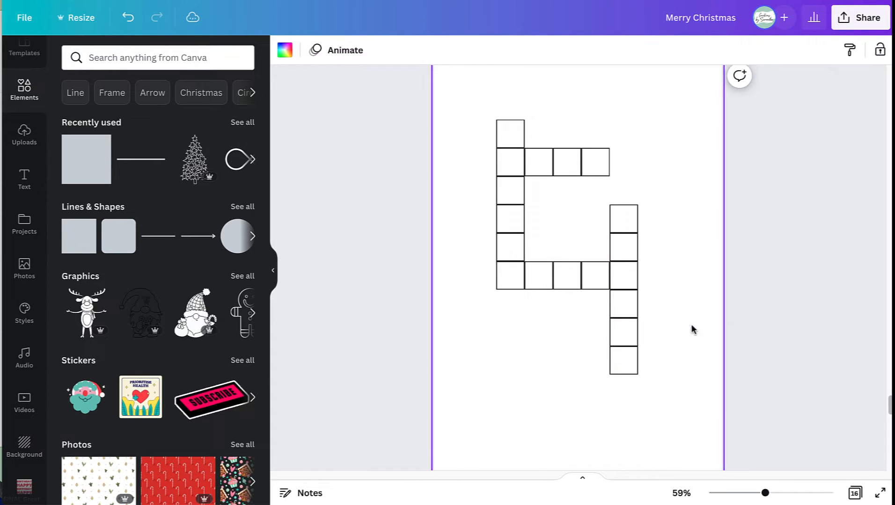
drag(619, 338, 610, 338)
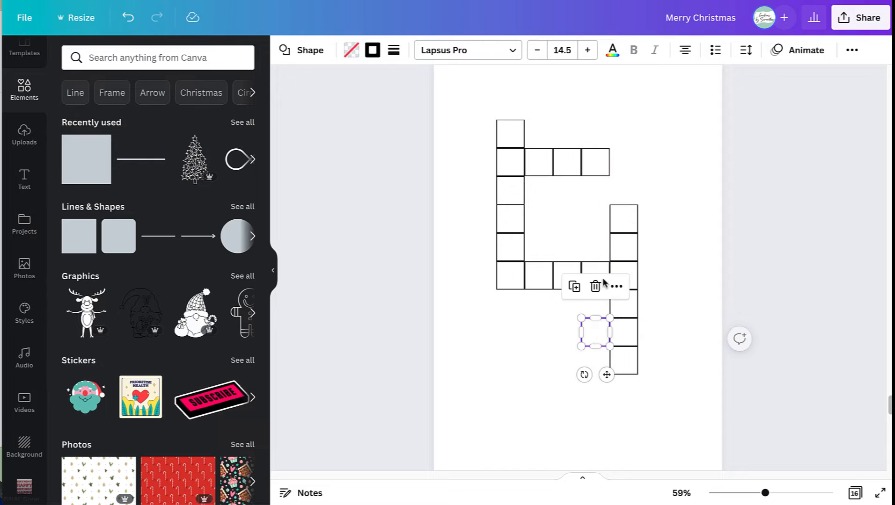
click(574, 286)
click(693, 343)
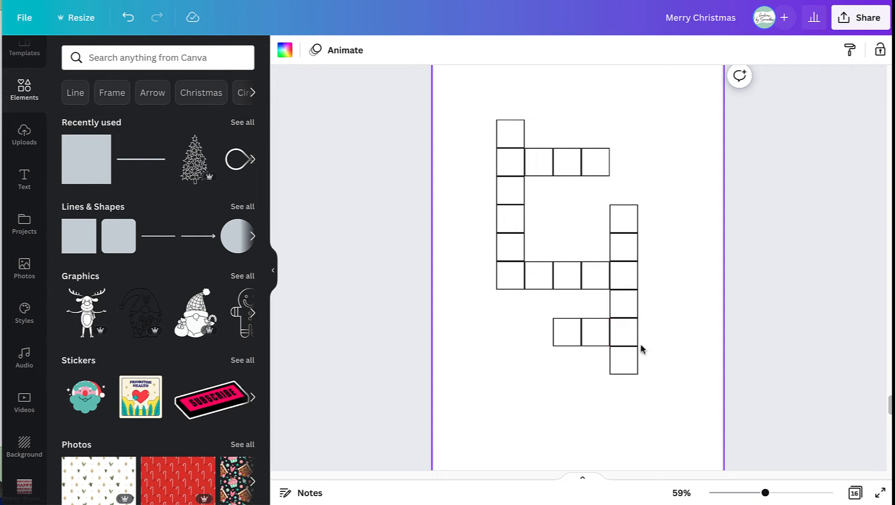
Duplicate the second column's fifth square to its right, completing a four-square crossing row
click(623, 333)
click(601, 285)
drag(625, 333, 646, 327)
click(694, 160)
scroll(621, 182, down, 1)
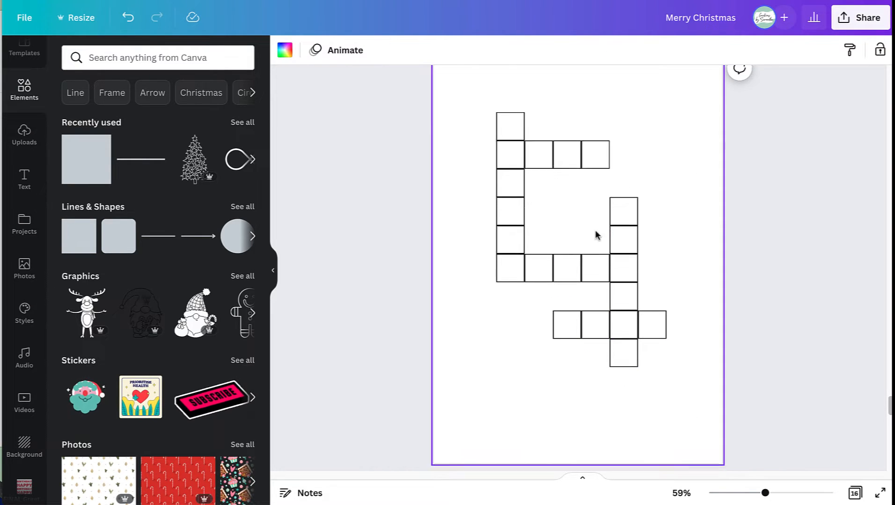
Select all the crossword squares, scale the grid down slightly and centre it lower on page 14
scroll(596, 235, up, 4)
scroll(651, 223, down, 4)
drag(785, 397, 448, 71)
scroll(514, 196, up, 1)
drag(496, 155, 502, 202)
mouse_move(578, 279)
mouse_down()
mouse_move(549, 278)
mouse_move(562, 282)
mouse_up()
Search the elements for "christmas outline" and place a small candy cane beside the grid's top square
click(145, 55)
text(christmas out)
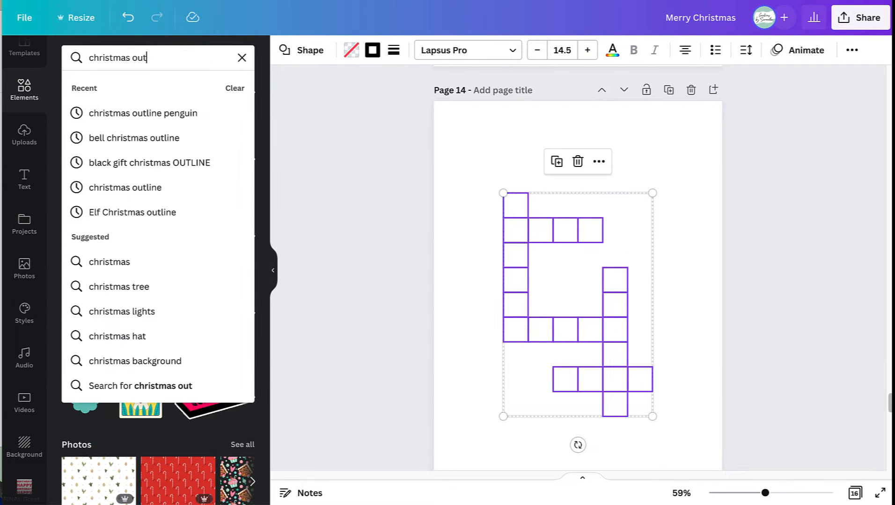
text(line)
key(Return)
click(86, 154)
drag(635, 232, 561, 325)
drag(538, 362, 479, 200)
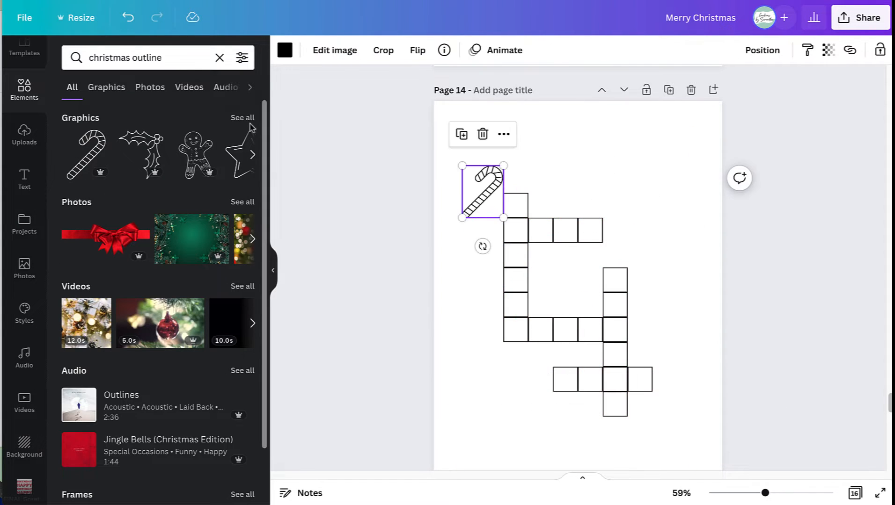
Add small holly and gingerbread man outlines, placing holly beside the upper row and gingerbread beside the first column's bottom square
click(140, 154)
drag(627, 365, 568, 295)
drag(545, 252, 629, 210)
click(196, 154)
drag(633, 379, 555, 284)
drag(546, 273, 482, 356)
Add a small star outline beside the second column and a small snowflakes outline at the end of the lowest row
click(238, 154)
drag(632, 367, 662, 295)
click(242, 118)
click(158, 402)
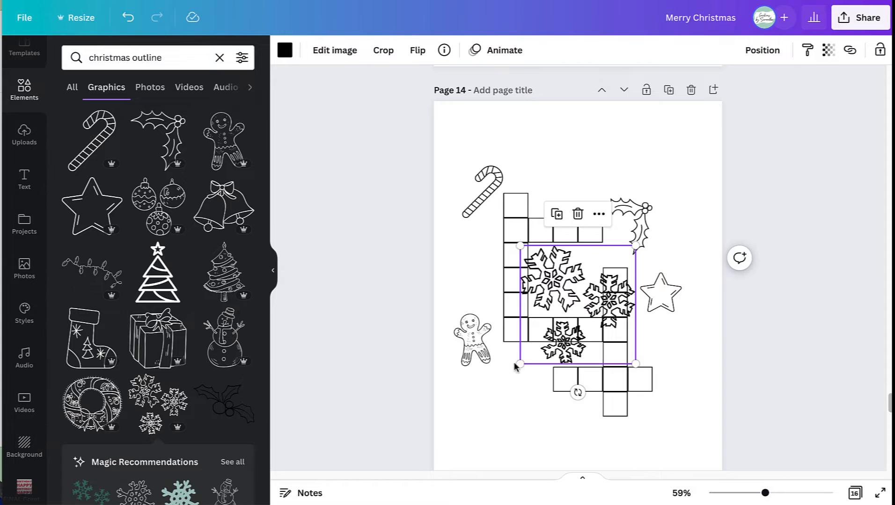
drag(518, 364, 589, 291)
drag(595, 275, 666, 384)
Add body text "1" at font size 12 and place it in the upper-left corner of the grid's top square
scroll(596, 176, up, 5)
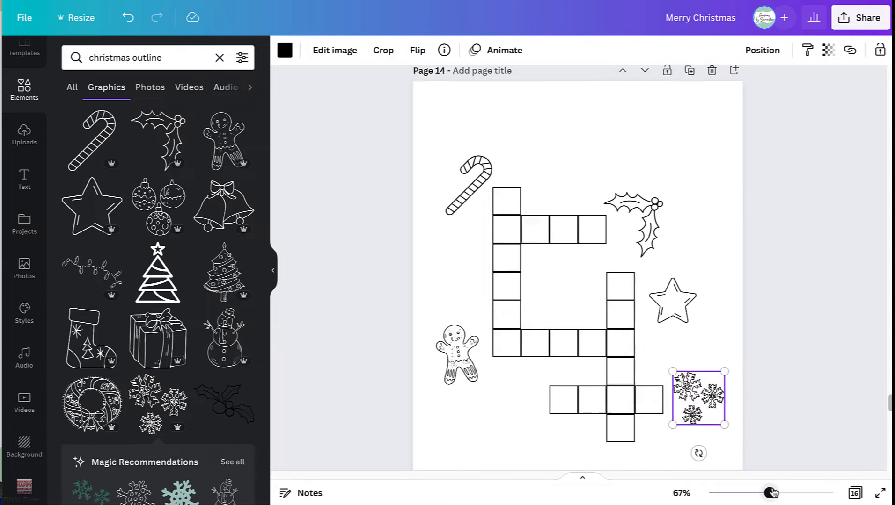
click(24, 180)
click(119, 223)
text(1)
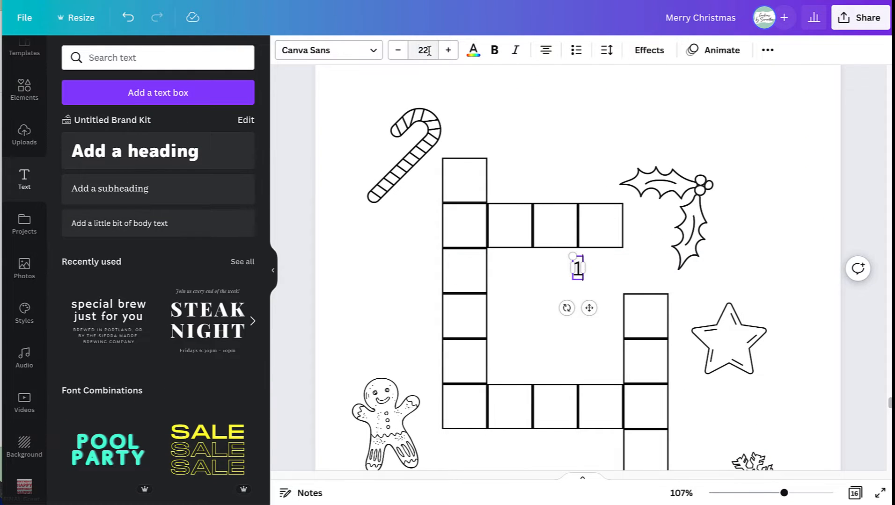
click(424, 50)
click(422, 132)
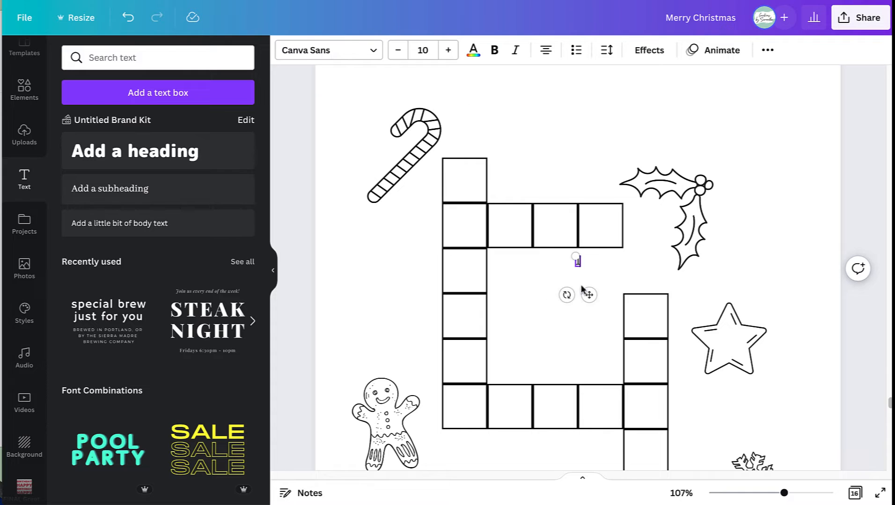
click(447, 50)
click(447, 50)
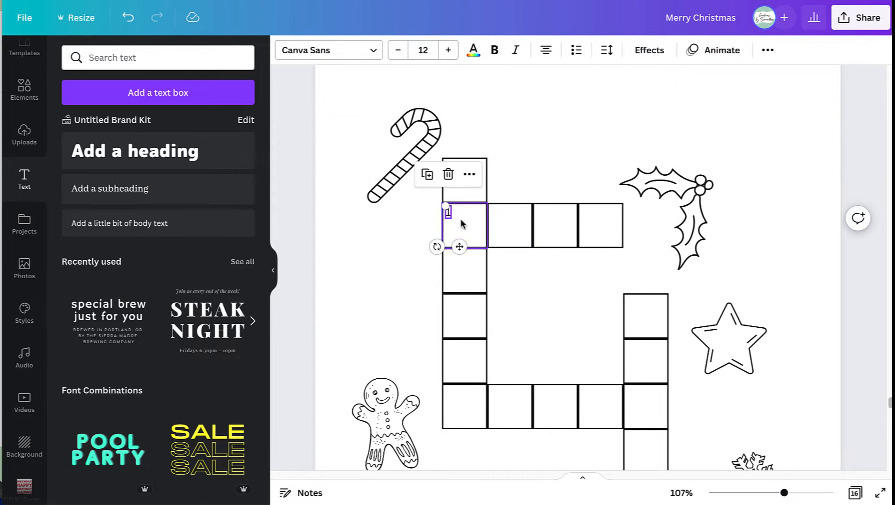
Copy the number label into the first squares of the upper and middle rows, numbering them 2 and 3
text(2)
click(511, 231)
click(450, 214)
key(ctrl+d)
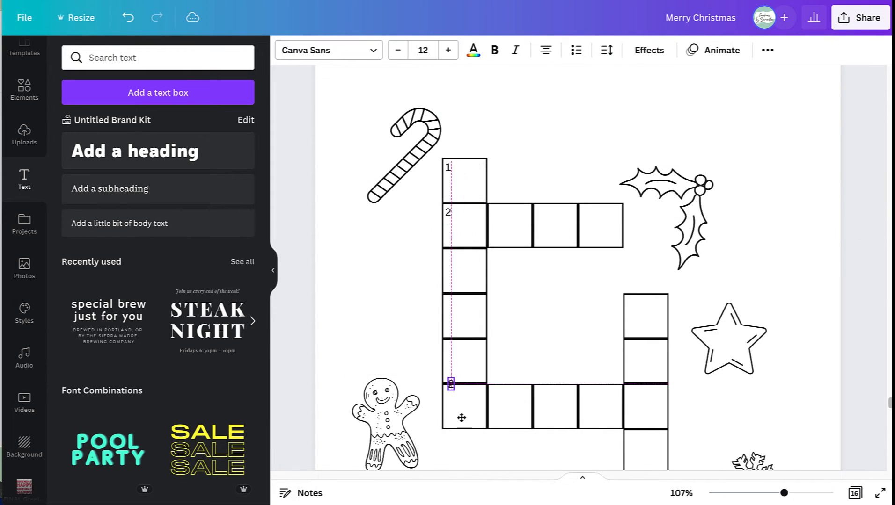
text(3)
click(470, 397)
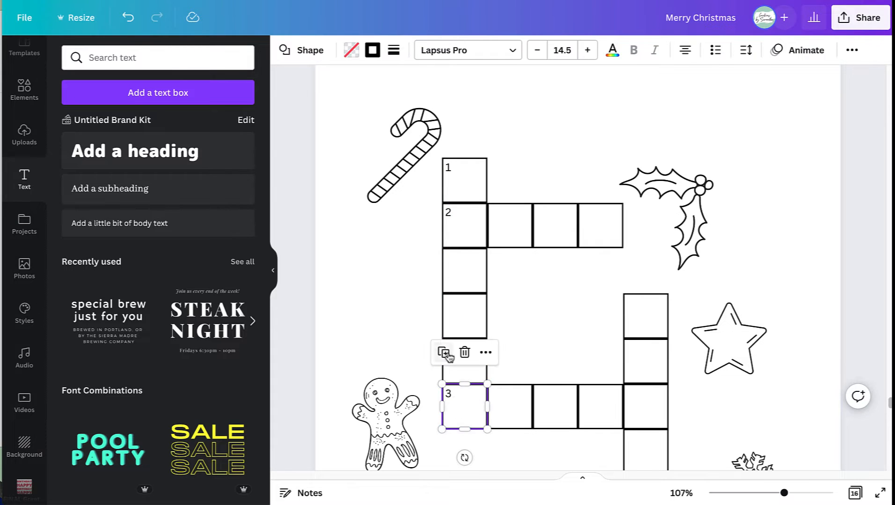
Copy the number label to the second column's top square as 4 and the lowest row's first square as 5
text(2)
double_click(631, 304)
text(4)
click(697, 262)
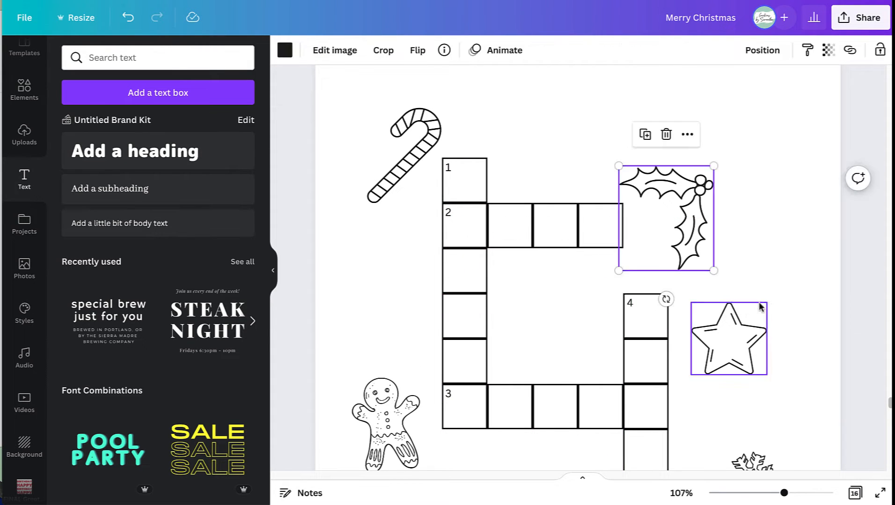
scroll(748, 306, down, 2)
text(2)
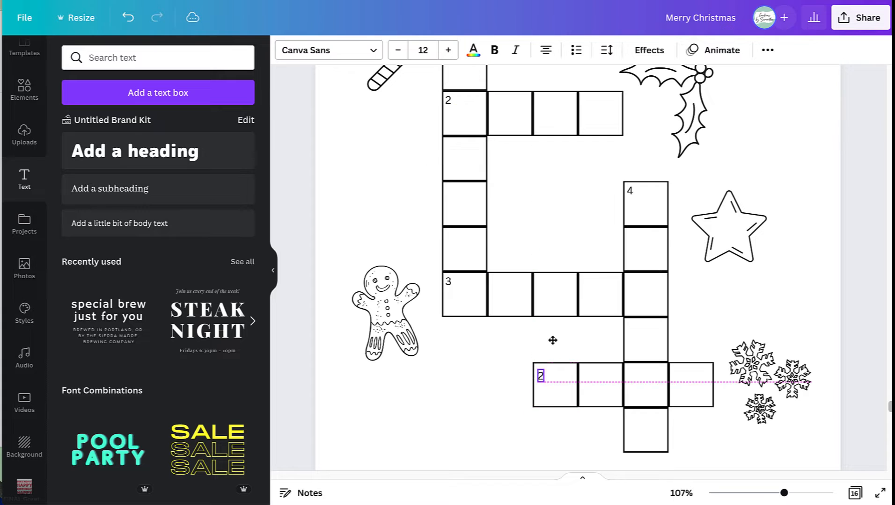
double_click(538, 372)
text(5)
click(605, 340)
click(539, 370)
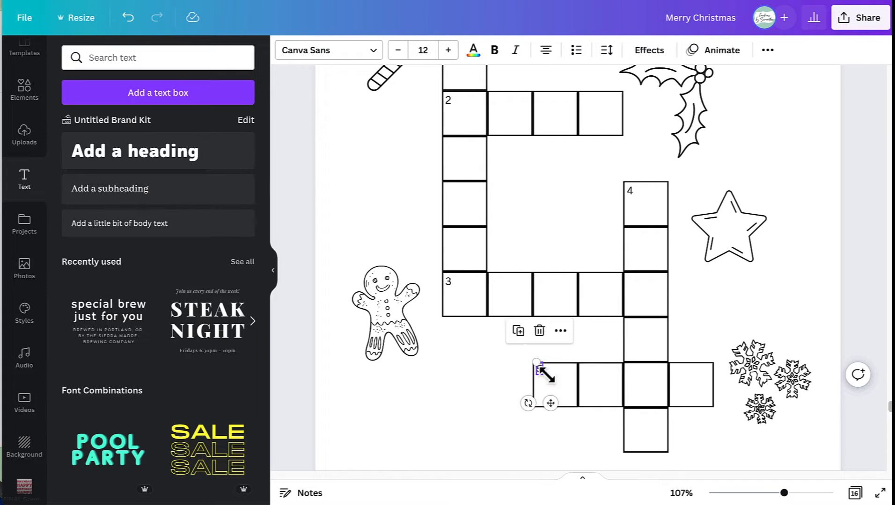
click(723, 361)
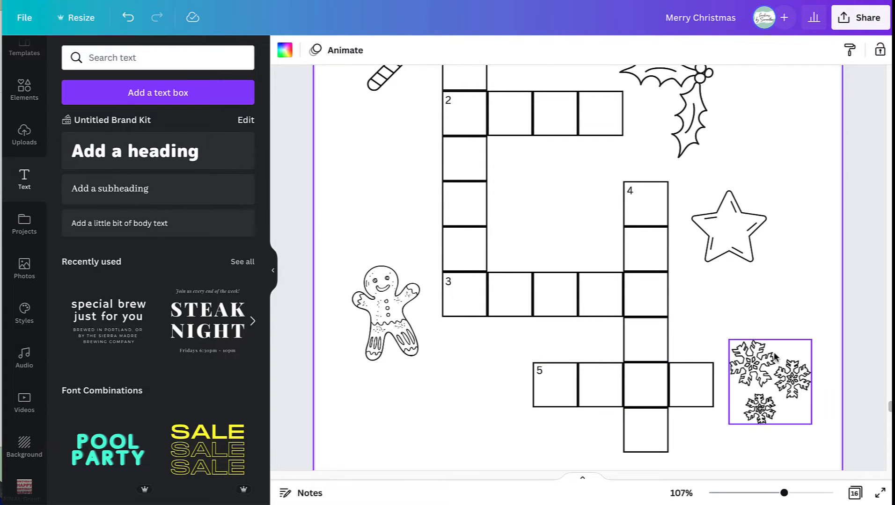
Add the heading "Christmas Fun Crossword Puzzle" with "Fill in the crossword puzzle below.", scaled down and centred above the crossword
scroll(770, 356, down, 4)
scroll(771, 355, up, 1)
scroll(739, 189, down, 1)
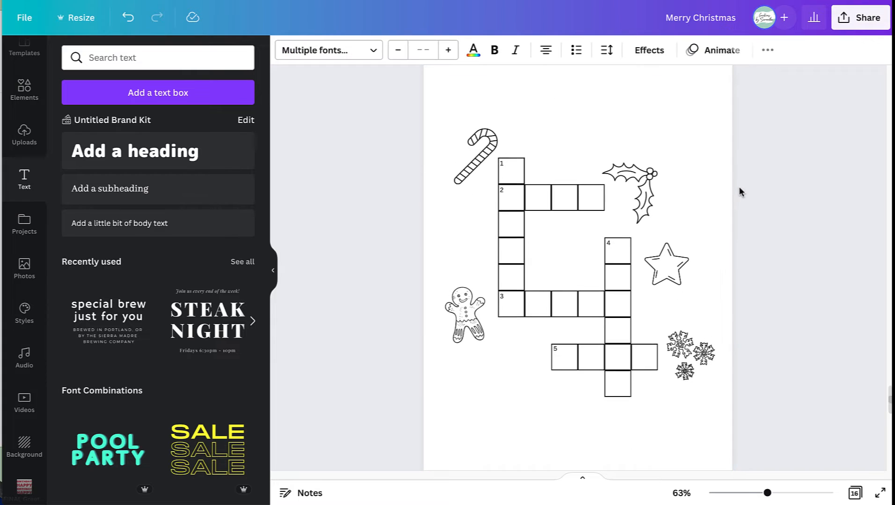
scroll(733, 200, up, 1)
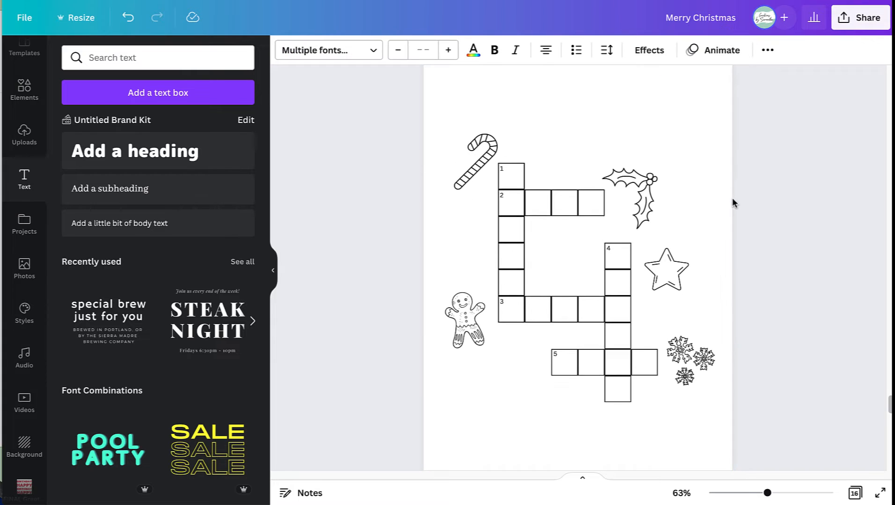
click(789, 137)
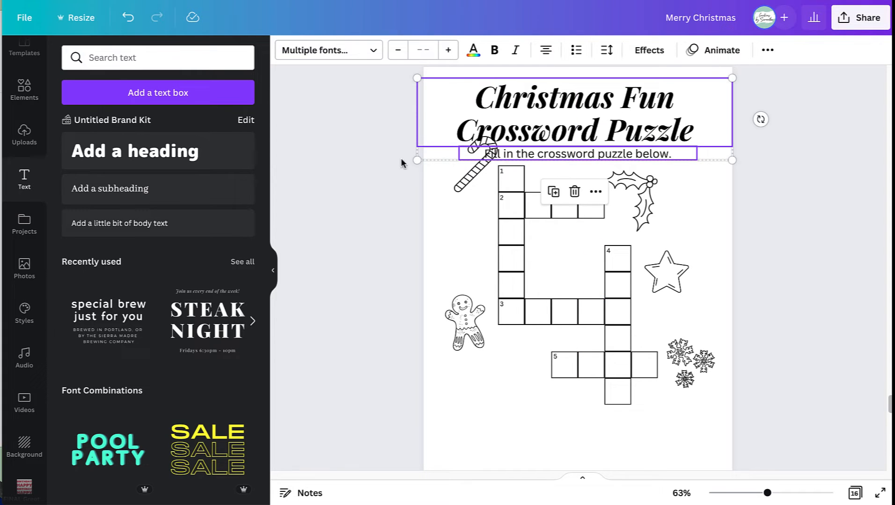
drag(576, 104, 577, 99)
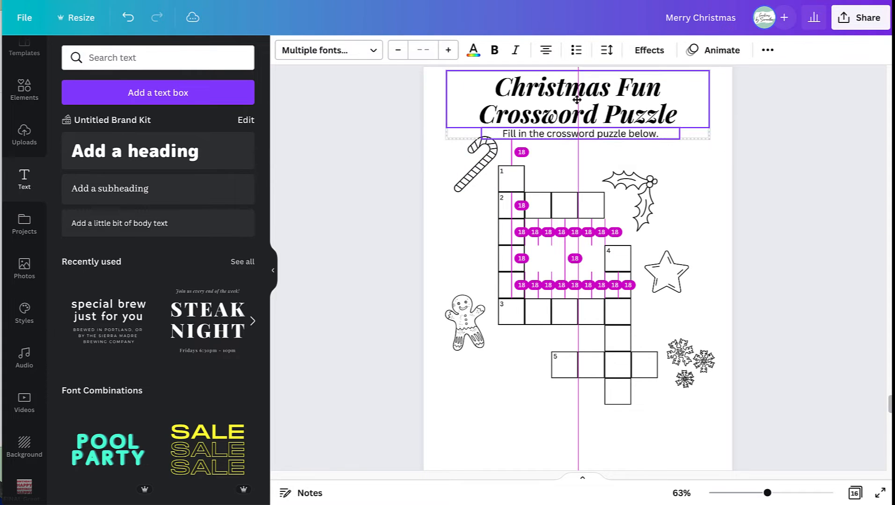
Move the crossword grid with its numbers and pictures slightly down and left, clear of the heading
drag(757, 433, 461, 171)
drag(554, 234, 549, 255)
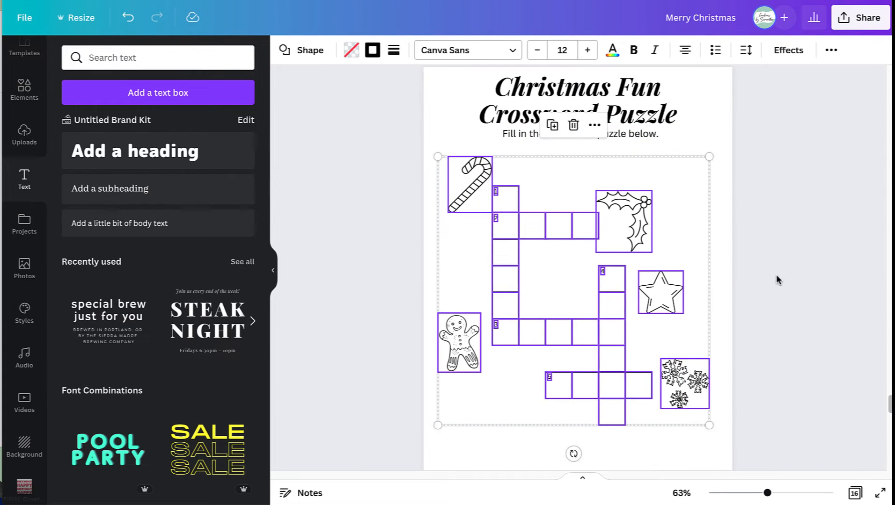
click(774, 276)
scroll(766, 190, down, 1)
scroll(753, 213, down, 1)
scroll(723, 225, up, 3)
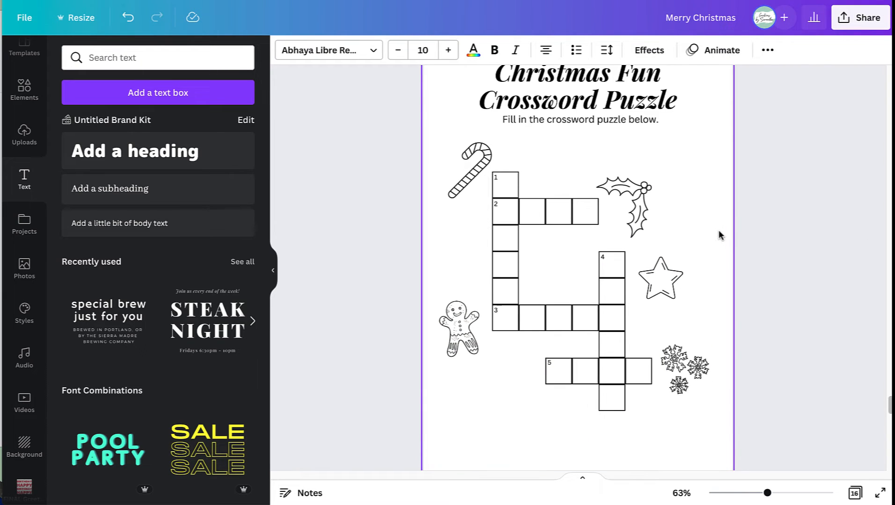
scroll(714, 241, down, 5)
scroll(679, 292, up, 3)
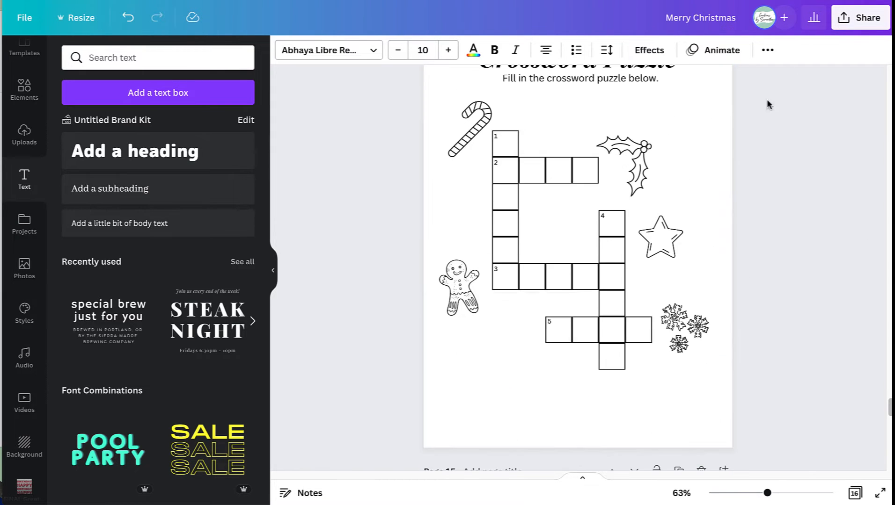
drag(767, 492, 791, 495)
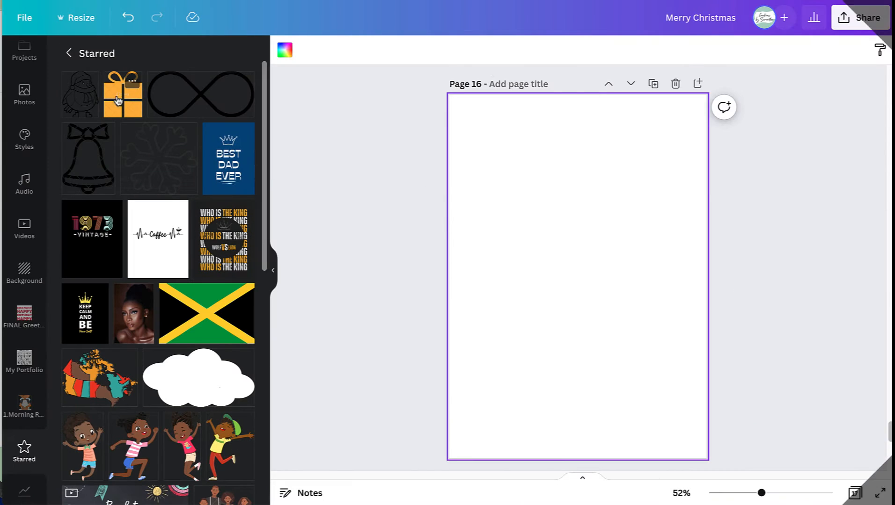
Add the starred orange gift graphic to blank page 16 and recolour it black
click(123, 94)
click(444, 50)
click(285, 50)
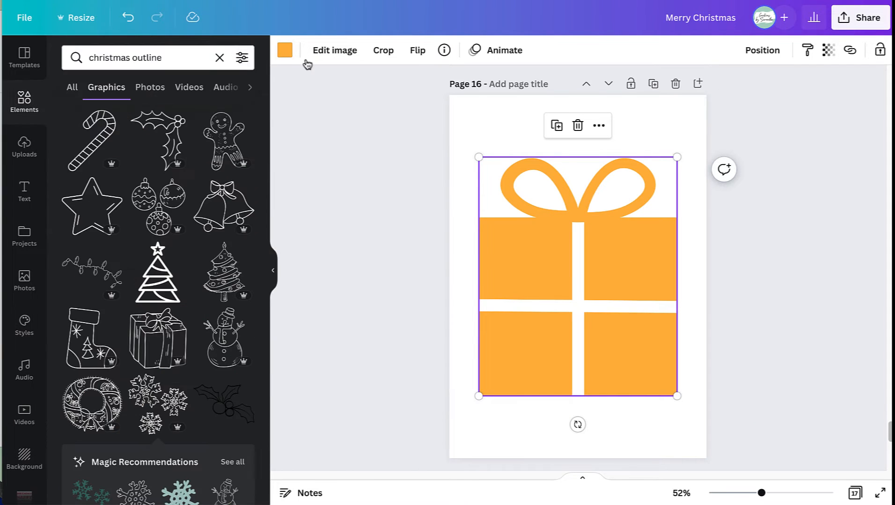
click(107, 114)
Enlarge the gift graphic to nearly the page width and centre it on the page
drag(674, 398, 686, 417)
drag(590, 327, 578, 318)
drag(468, 405, 459, 413)
mouse_move(549, 325)
mouse_down()
mouse_move(565, 321)
mouse_move(558, 321)
mouse_up()
click(747, 202)
Add a square shape and stretch it to cover the whole body of the gift box
click(24, 101)
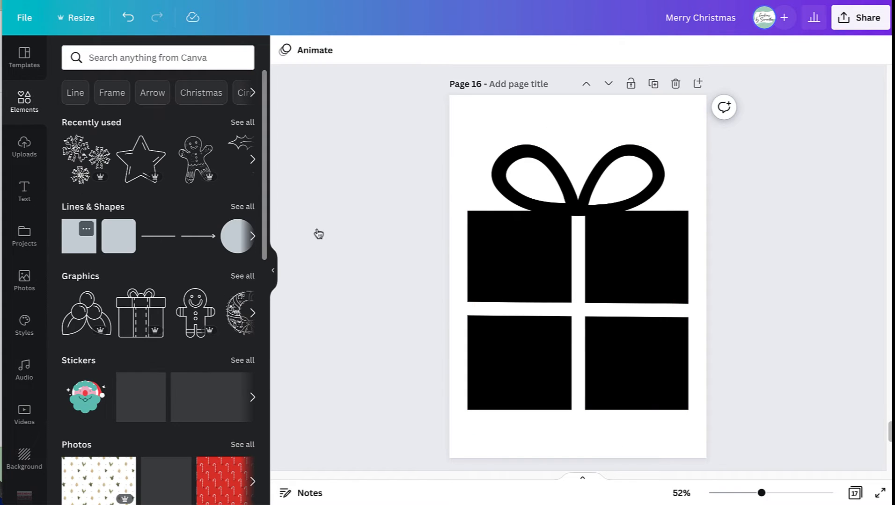
click(79, 236)
drag(575, 272, 575, 251)
drag(577, 291, 587, 411)
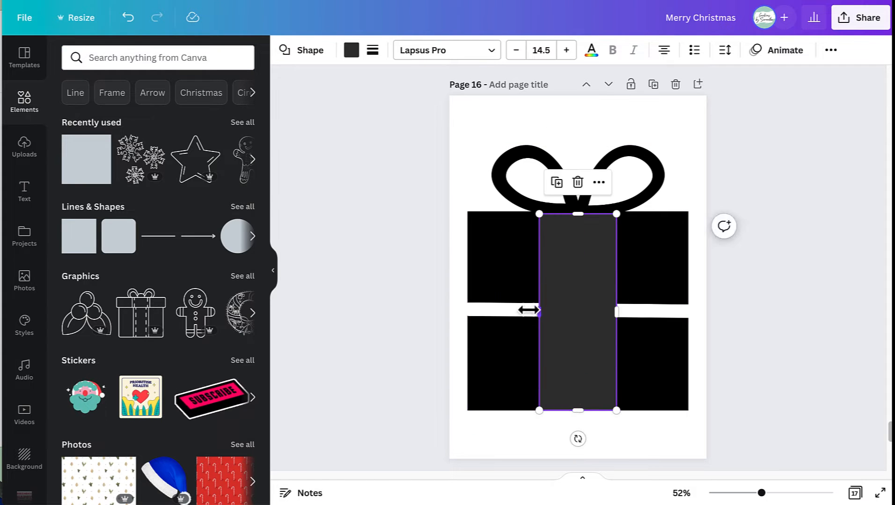
drag(539, 310, 468, 310)
drag(616, 310, 688, 309)
Fill the stretched square with black and send it behind the gift graphic
click(350, 50)
click(141, 114)
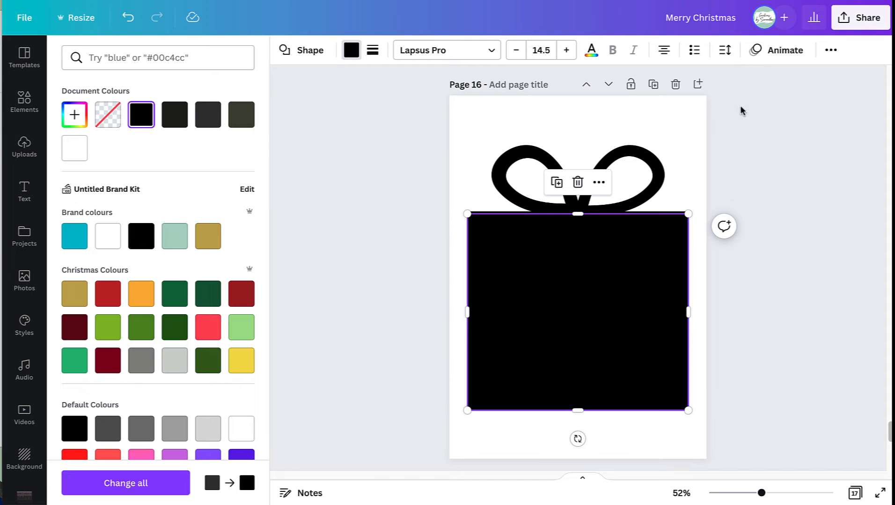
click(830, 50)
click(703, 80)
click(650, 118)
click(790, 336)
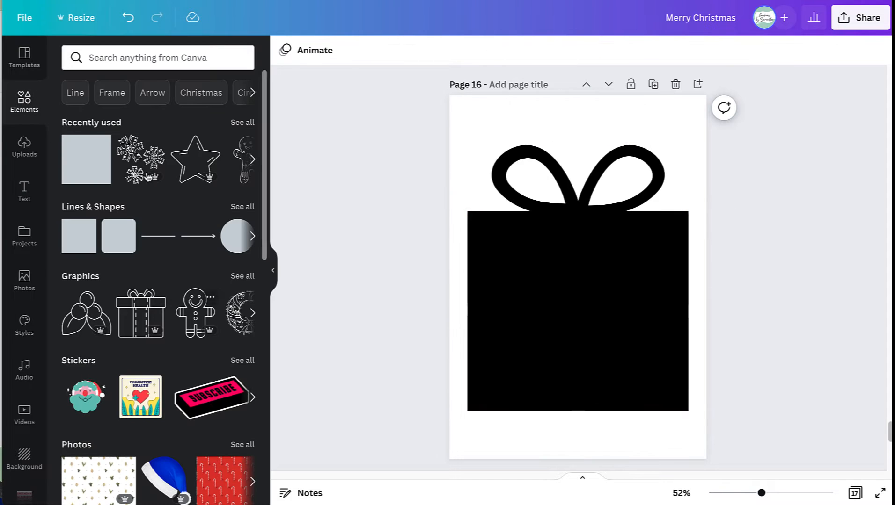
Search the elements for "table" and insert the plain outlined table on the gift box
click(148, 58)
text(table)
key(Return)
click(99, 209)
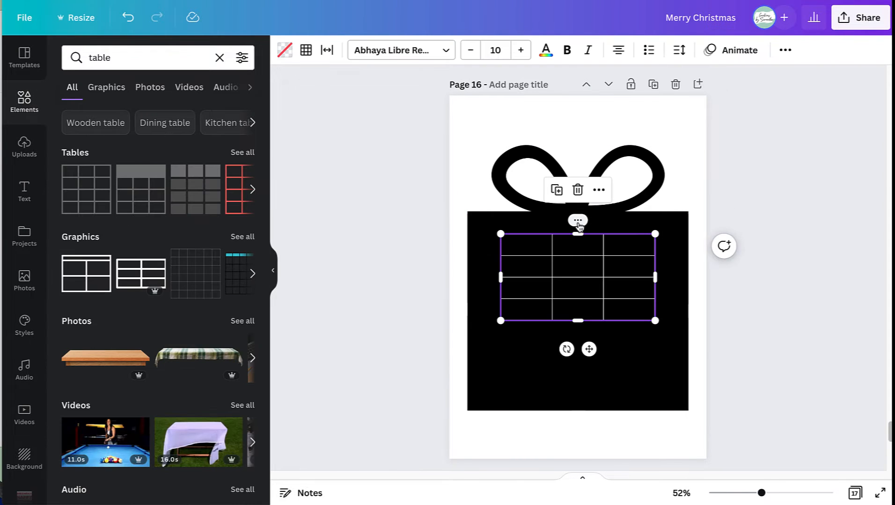
Add columns and rows to the table until it is an eight-by-eight grid
click(578, 221)
click(611, 212)
click(621, 223)
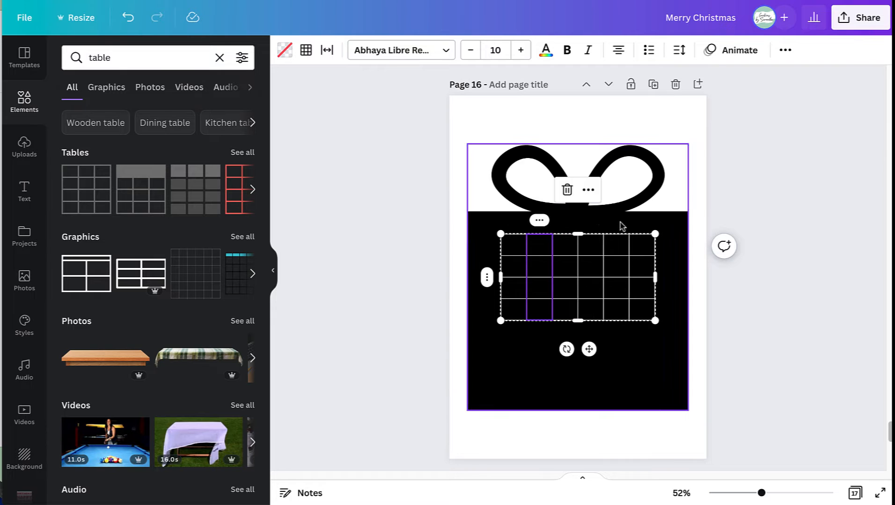
click(610, 221)
click(486, 278)
click(494, 310)
click(511, 310)
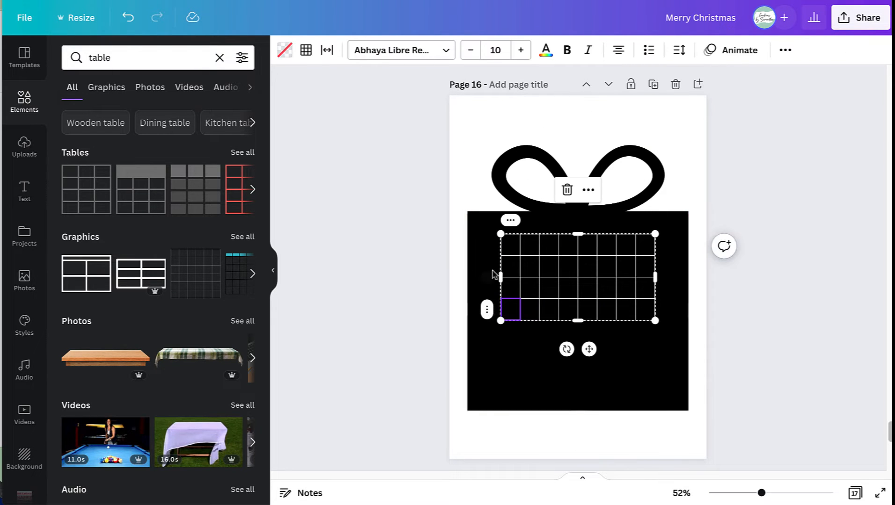
click(486, 256)
click(486, 256)
click(486, 256)
click(486, 256)
Stretch the table to match the edges of the black gift box body
drag(654, 235, 687, 214)
drag(501, 214, 467, 211)
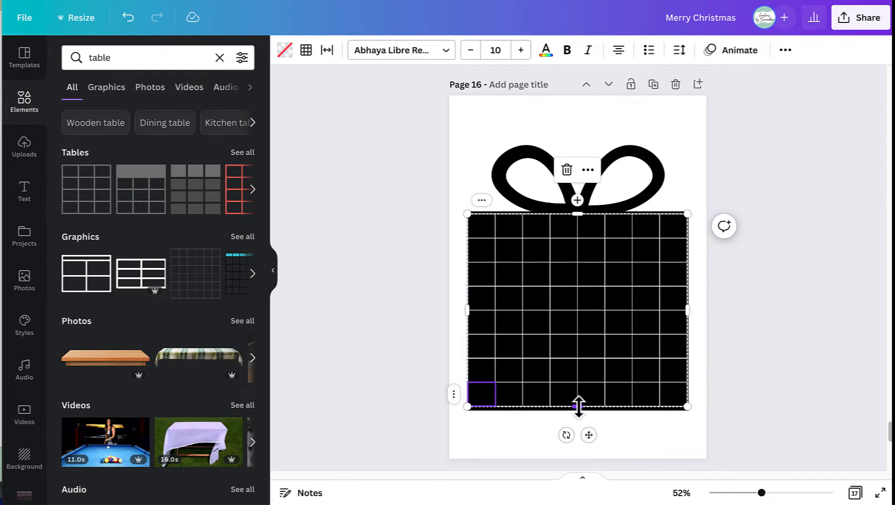
drag(687, 406, 687, 410)
drag(467, 214, 466, 211)
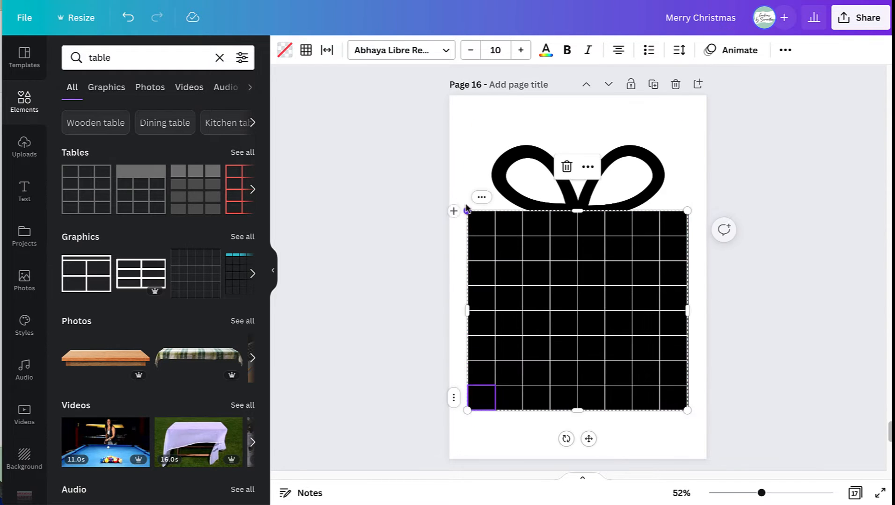
Fill the eight-by-eight table with white and make its grid lines black
click(284, 50)
click(462, 210)
click(69, 148)
click(306, 50)
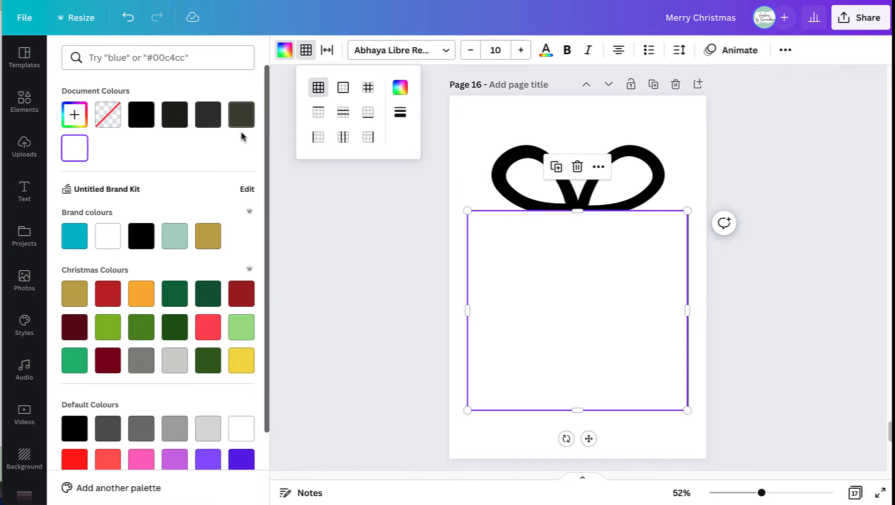
click(399, 113)
click(399, 87)
click(463, 123)
key(Escape)
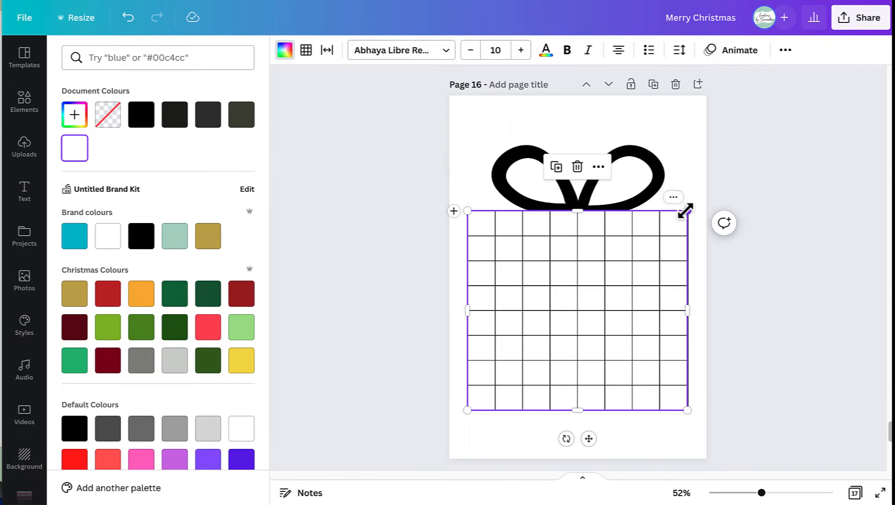
Shrink the table and centre it on the gift body so an even black frame surrounds the grid
mouse_move(686, 210)
mouse_down()
mouse_move(674, 220)
mouse_move(679, 212)
mouse_up()
mouse_move(680, 407)
mouse_down()
mouse_move(675, 401)
mouse_move(683, 407)
mouse_up()
drag(588, 429, 589, 433)
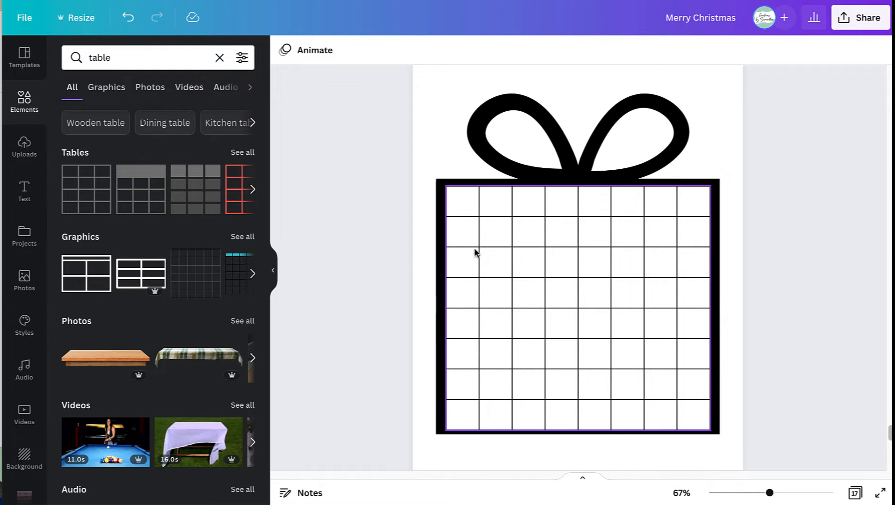
click(457, 209)
click(761, 493)
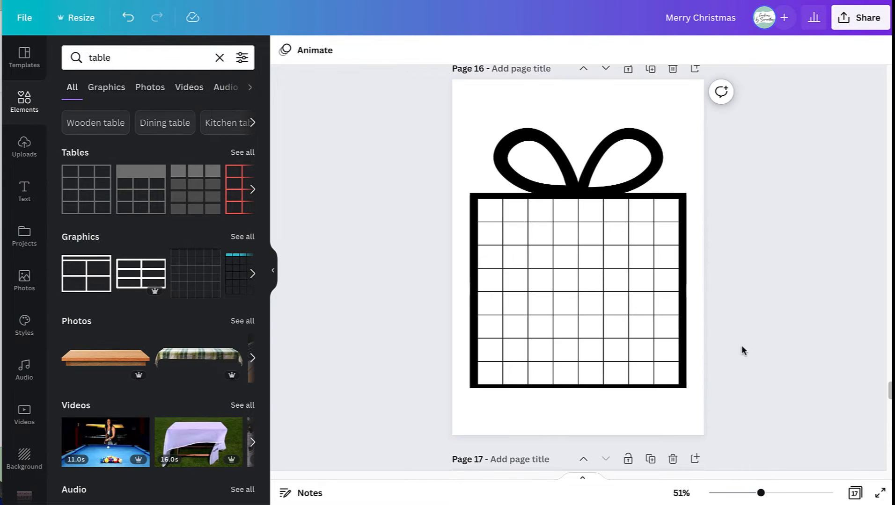
Select the whole gift with its grid, scale it down slightly and centre it on the page
drag(750, 391, 433, 126)
drag(795, 367, 387, 101)
drag(398, 107, 781, 436)
drag(686, 127, 666, 148)
drag(574, 281, 583, 278)
Add the word list doll, candy, trains, clothes, shoes, camera, puppy, tablet in four columns beneath the gift
click(724, 399)
click(589, 395)
text(doll candy trains clothes shoes camera puppy tablet)
drag(589, 393, 588, 400)
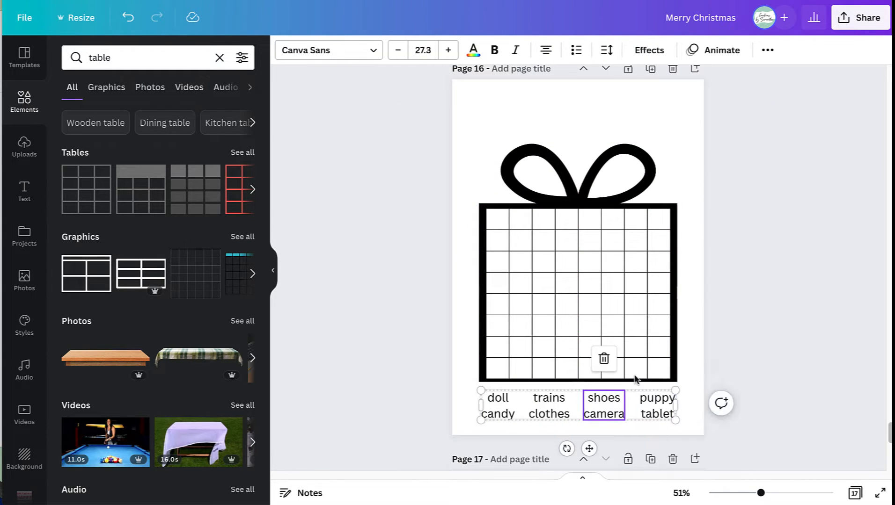
Paste the "PRESENTS WORD SEARCH" title with its question about the wrapped items and centre both above the gift
click(799, 167)
key(ctrl+v)
click(688, 287)
drag(406, 104, 591, 139)
drag(591, 126, 590, 134)
click(879, 396)
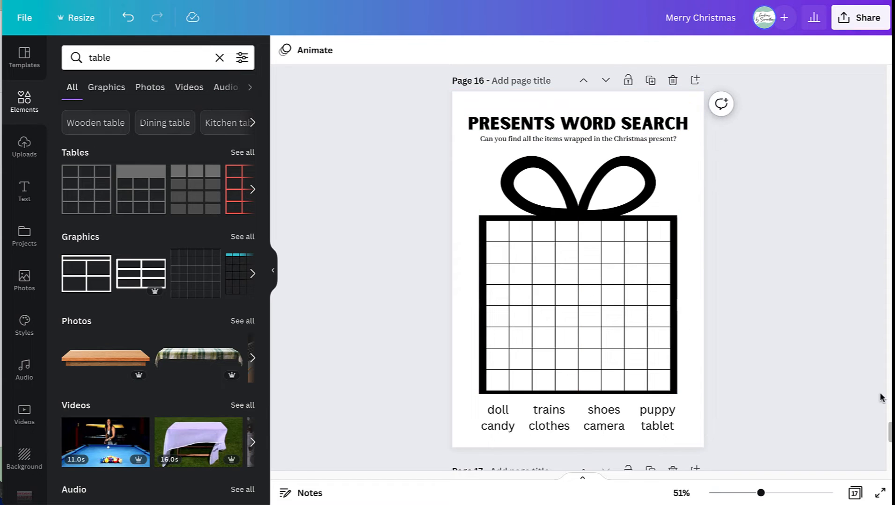
Start filling the grid's first cell and set the table text to black at size 15
click(497, 236)
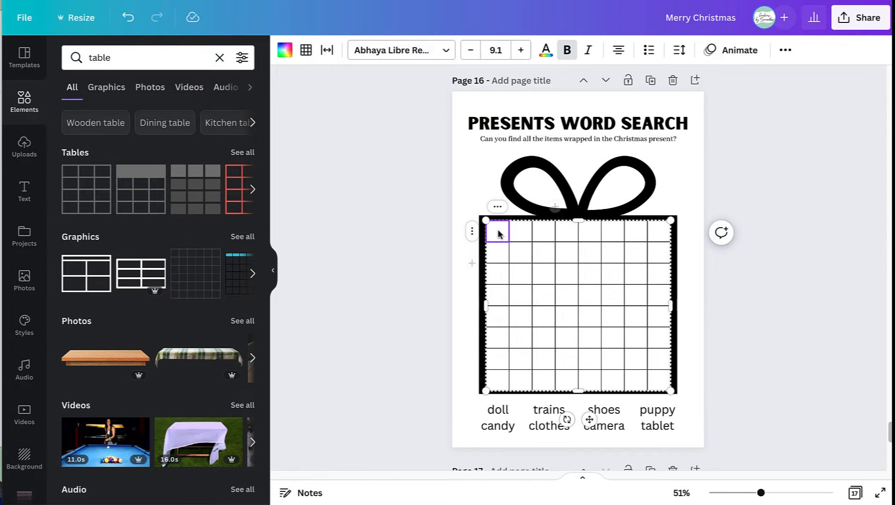
click(487, 220)
click(545, 50)
click(108, 114)
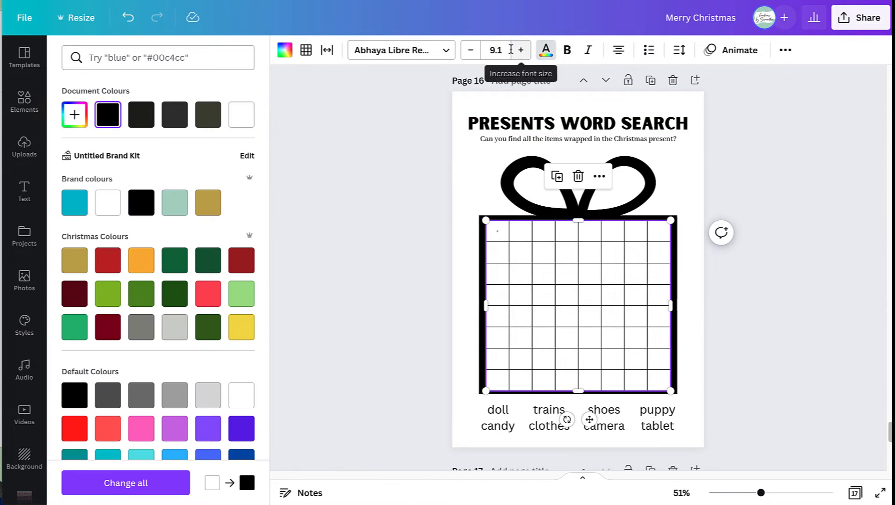
click(510, 50)
text(15)
key(Return)
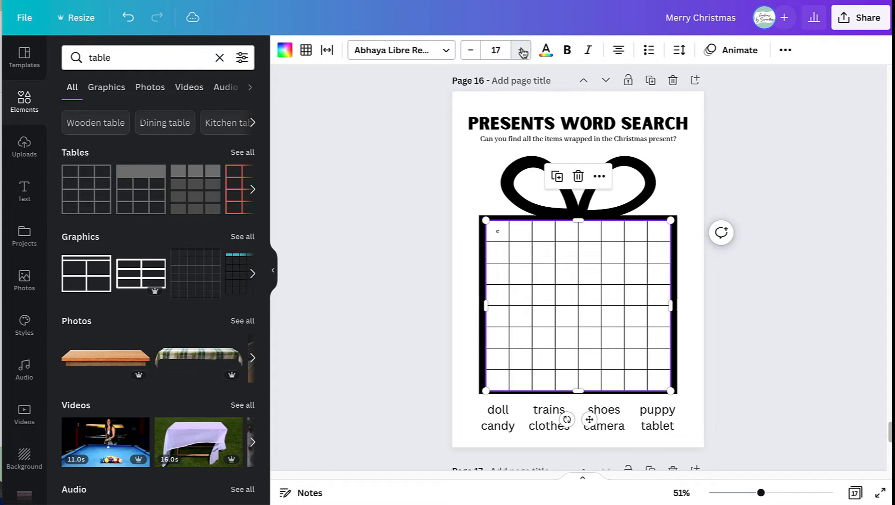
Fine-tune the font size of the grid letters and select the first cell
triple_click(522, 51)
double_click(521, 51)
triple_click(470, 52)
click(822, 295)
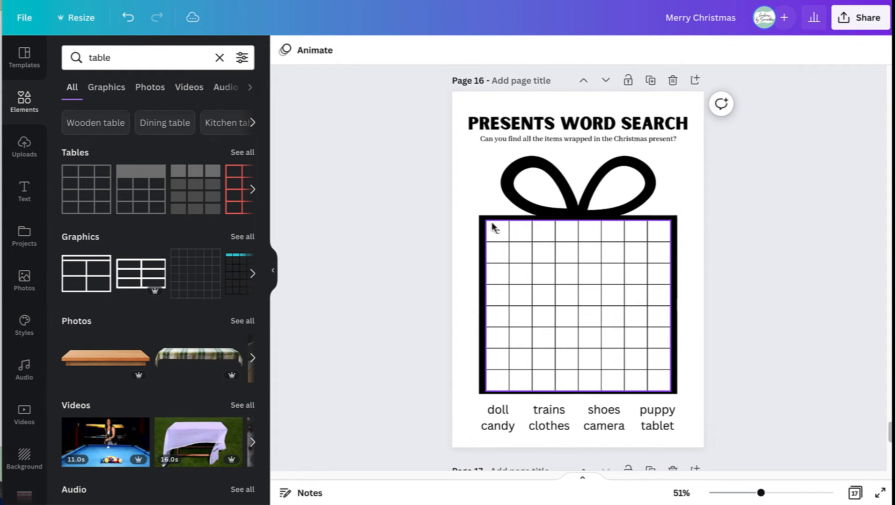
click(493, 227)
click(494, 235)
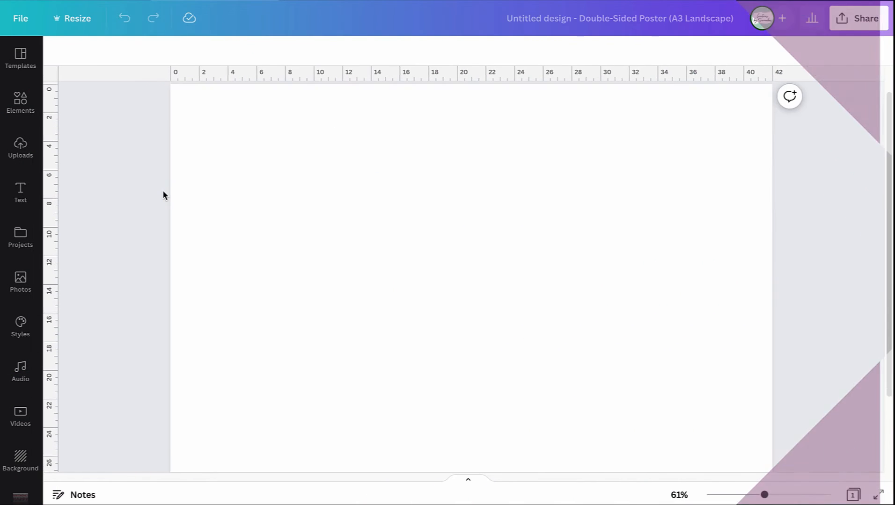
Add a line to the blank A3 poster, turn it vertical and stretch it over the full page height
click(21, 104)
click(155, 237)
click(270, 272)
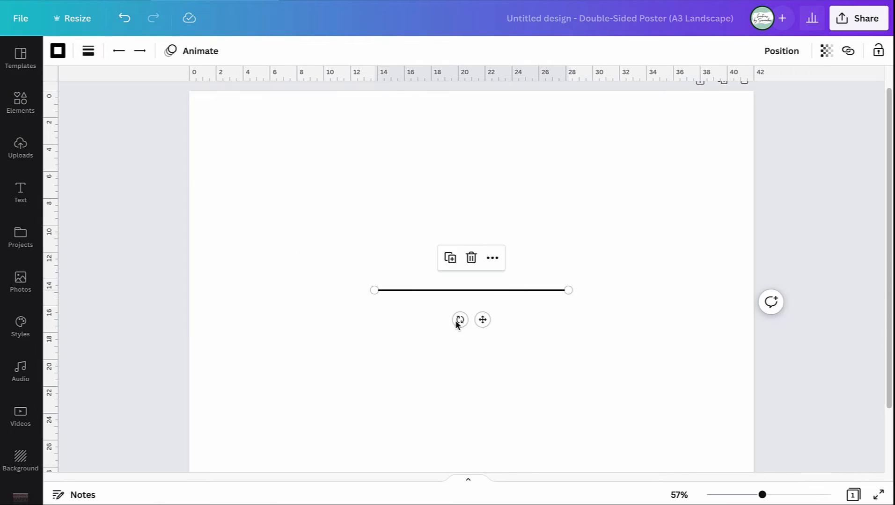
drag(457, 320, 262, 259)
scroll(334, 190, down, 3)
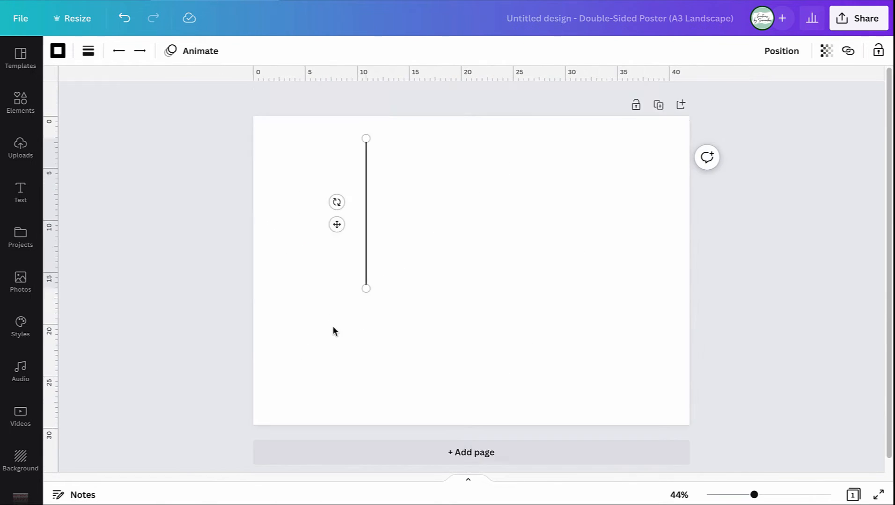
scroll(332, 326, up, 1)
drag(357, 111, 357, 89)
drag(357, 275, 357, 424)
Duplicate the vertical line twice across the page and space the three lines evenly
key(ctrl+d)
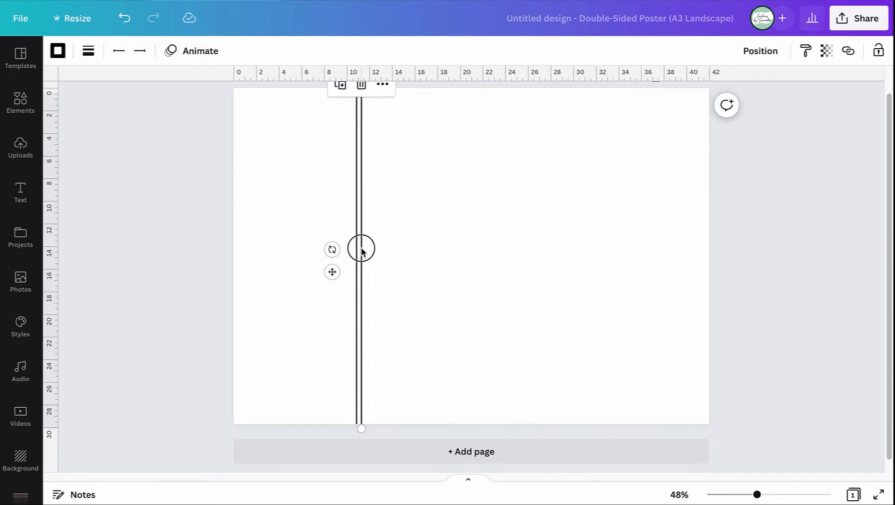
drag(361, 251, 467, 234)
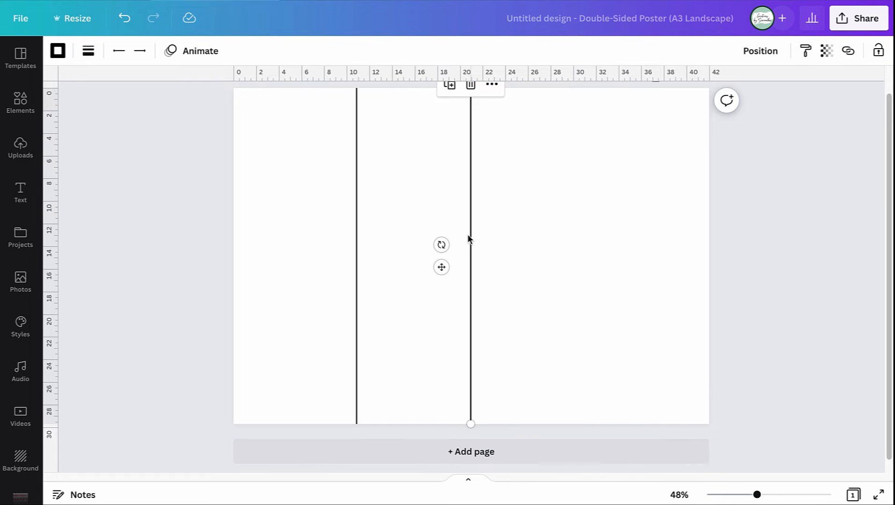
click(450, 86)
drag(636, 341, 317, 309)
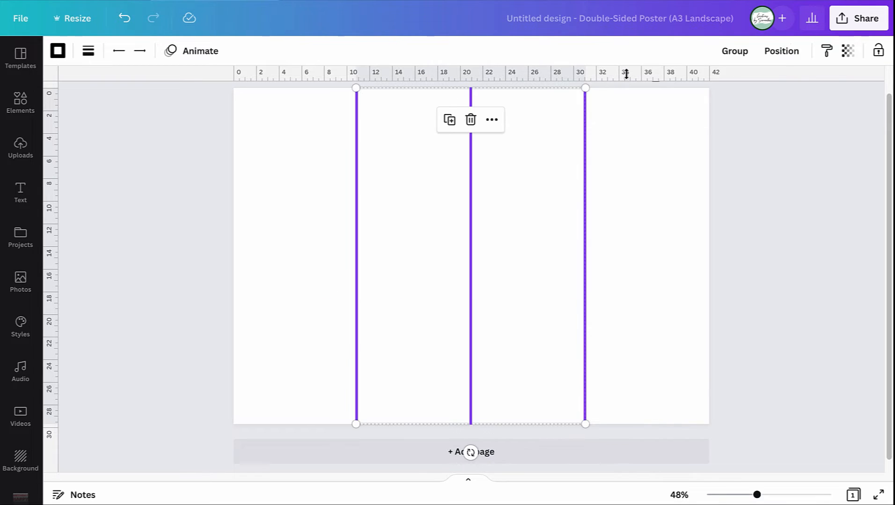
click(780, 53)
click(664, 328)
click(674, 288)
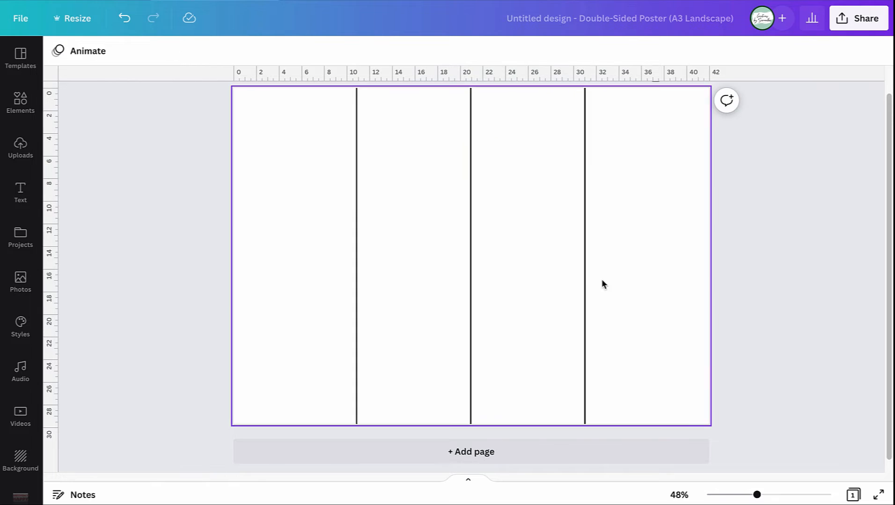
Move the third line further outward, space the lines evenly again and centre them to form four equal columns
drag(585, 279, 595, 280)
drag(688, 197, 290, 227)
click(780, 53)
click(634, 267)
click(646, 312)
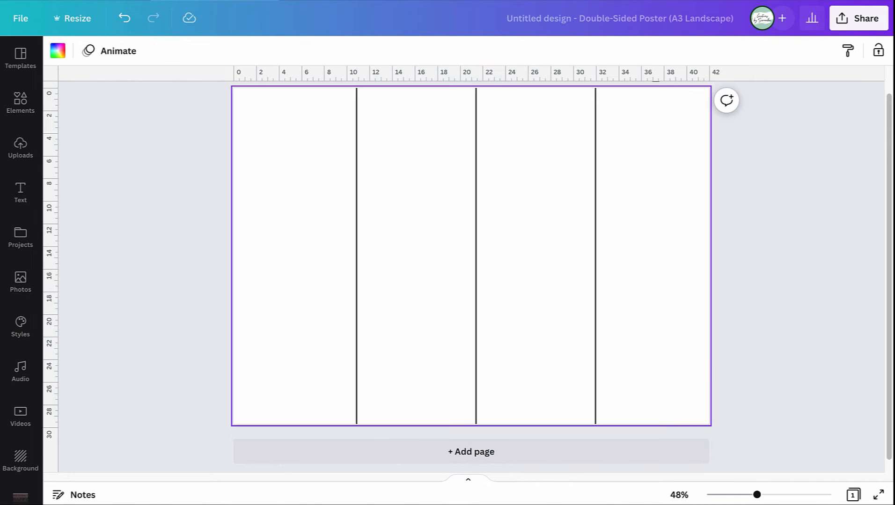
drag(668, 328, 327, 301)
mouse_move(404, 296)
mouse_down()
mouse_move(386, 295)
mouse_move(399, 293)
mouse_up()
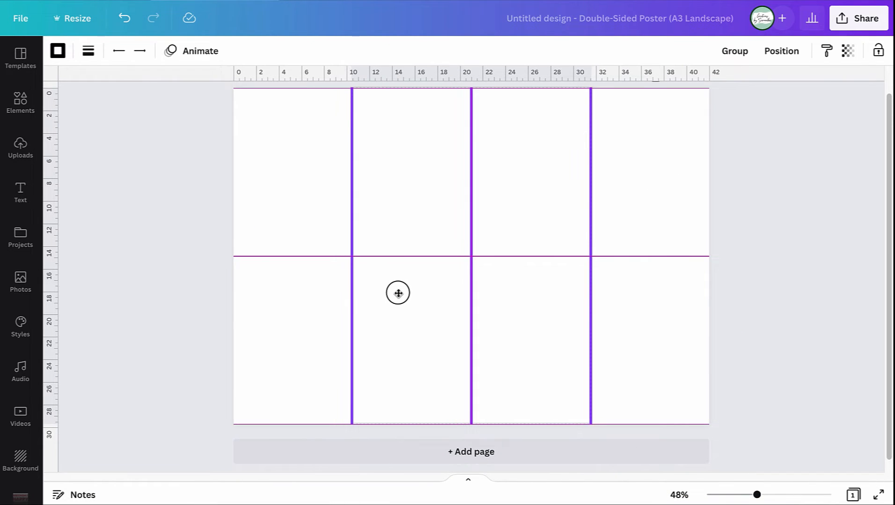
Duplicate the first line, turn the copy horizontal and stretch it across the full page width at mid-height
click(355, 155)
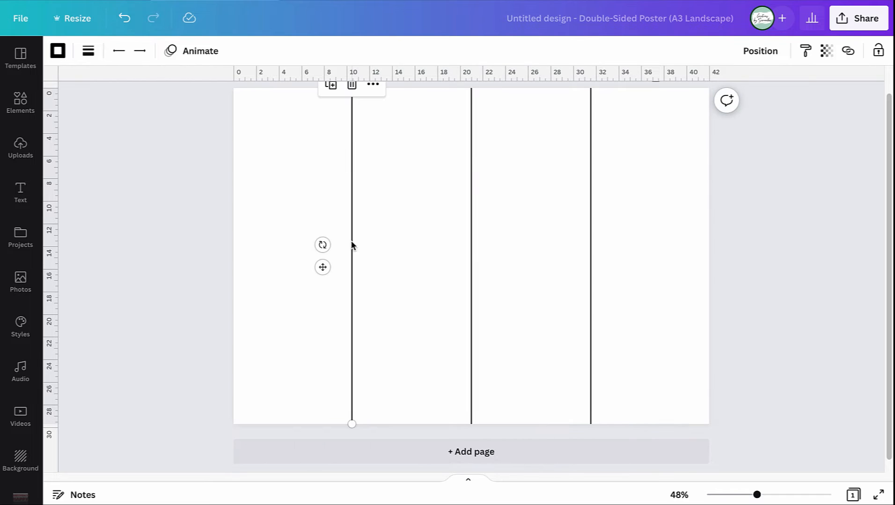
drag(327, 250, 389, 287)
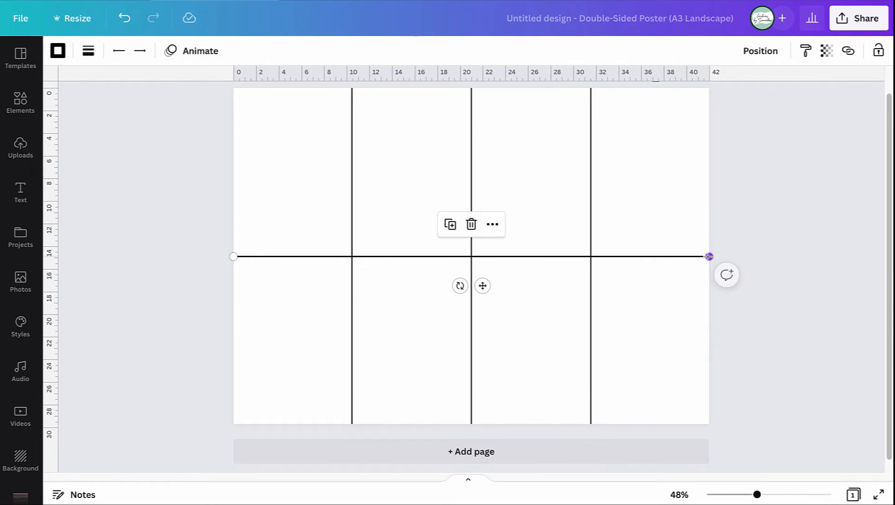
click(627, 403)
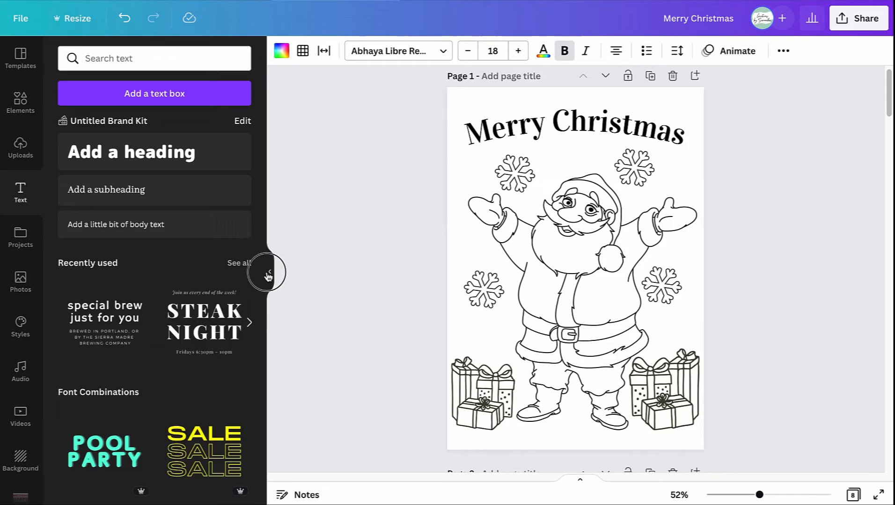
Copy all elements of the Santa colouring page, page 1 of the Merry Christmas design
click(268, 276)
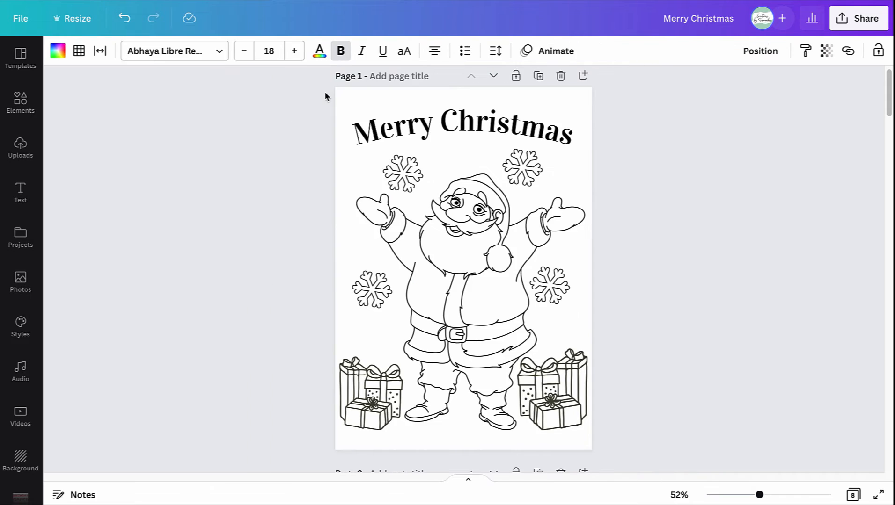
drag(325, 93, 603, 445)
right_click(509, 326)
click(550, 316)
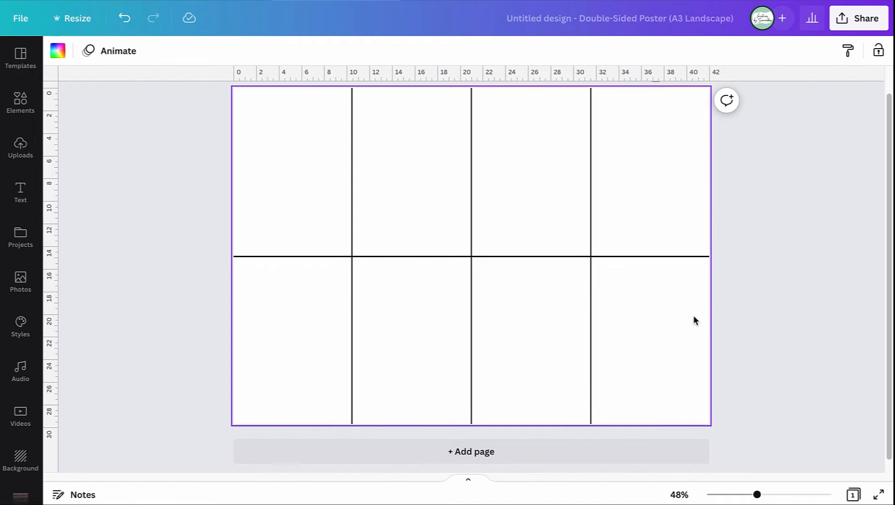
Paste the Santa page into the poster, scale it to about 9.7 by 12.8 and centre it in the bottom-right section
key(ctrl+v)
drag(236, 96, 349, 267)
drag(393, 319, 627, 324)
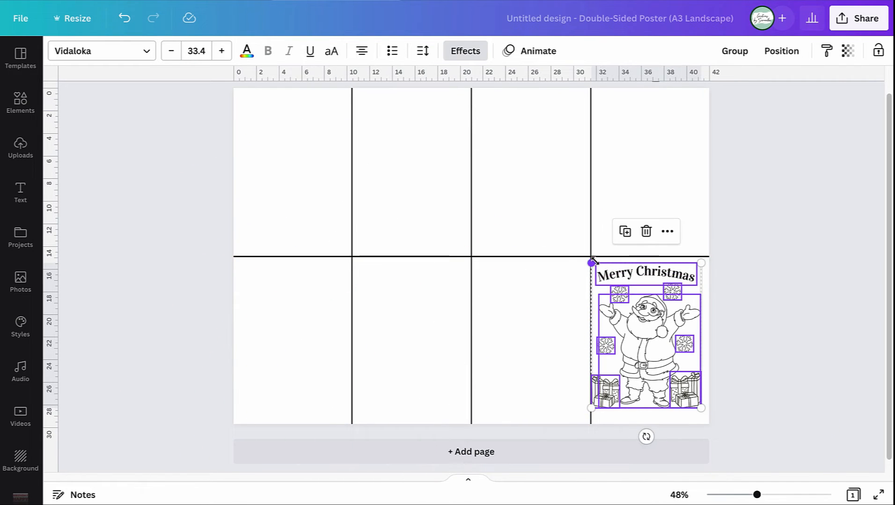
drag(592, 262, 597, 267)
drag(636, 322, 639, 324)
drag(702, 270, 706, 262)
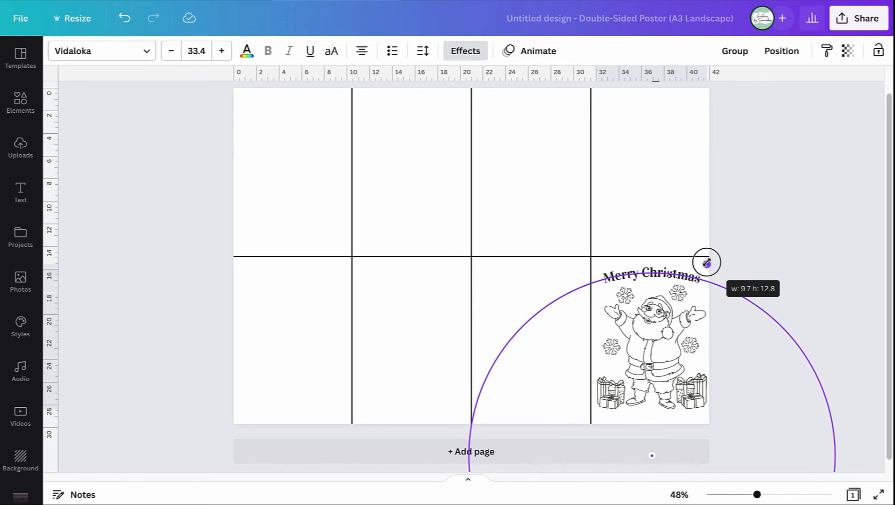
drag(669, 323, 665, 328)
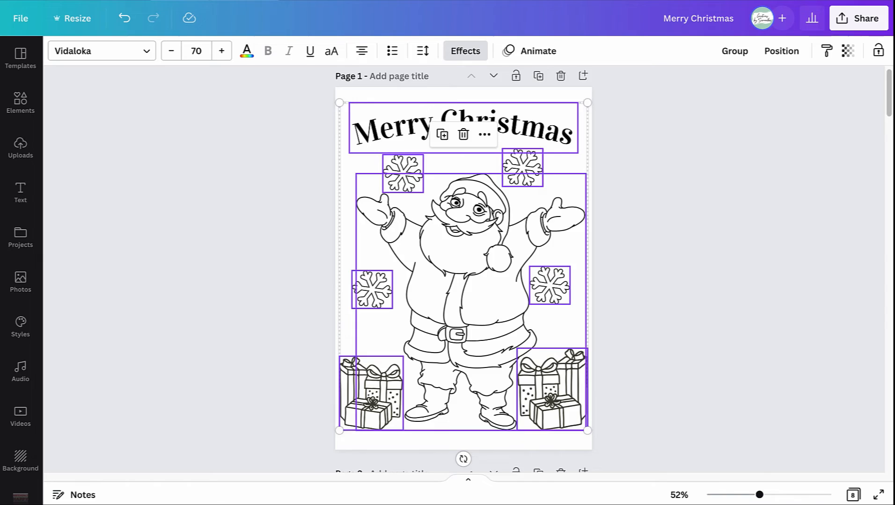
Copy all elements of the elf maze page in the Merry Christmas design
scroll(268, 231, down, 8)
drag(327, 120, 515, 393)
right_click(432, 228)
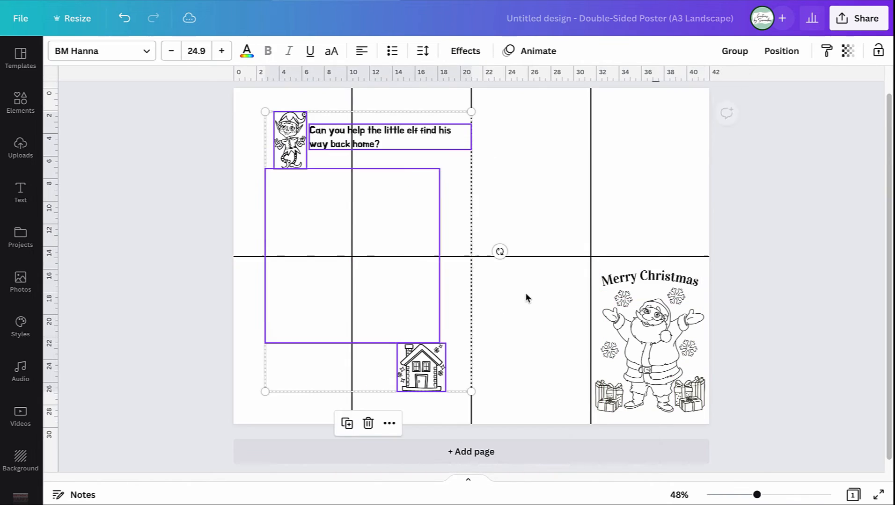
Shrink the pasted elf maze page and fit it into the lower section beside the Santa page
drag(445, 389, 515, 309)
drag(465, 250, 482, 261)
drag(583, 425, 584, 418)
drag(538, 377, 543, 378)
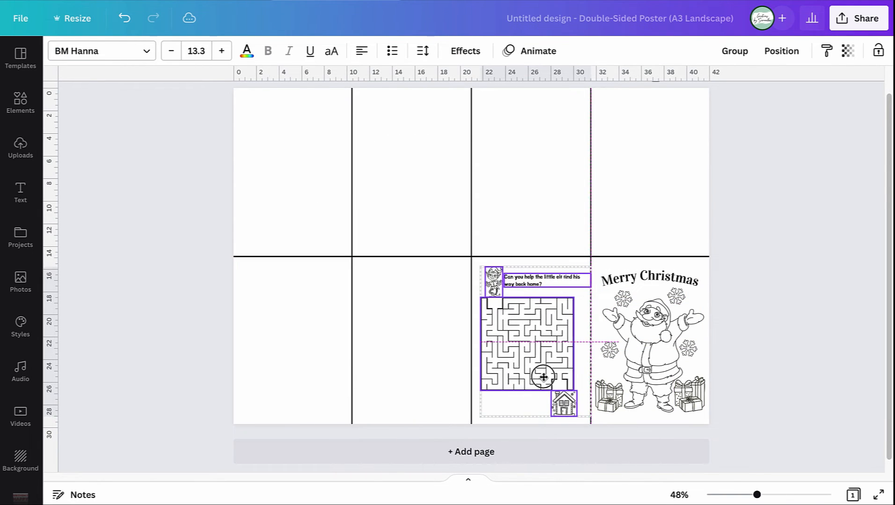
drag(482, 266, 478, 260)
drag(499, 335, 503, 335)
click(747, 326)
click(529, 341)
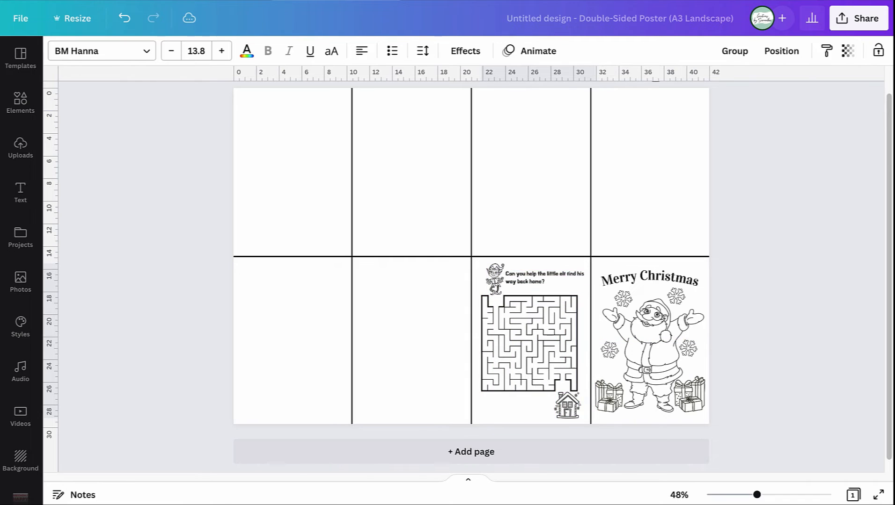
Paste the "Let's Draw!" bell page, shrink it and place it in the lower section beside the maze
click(779, 207)
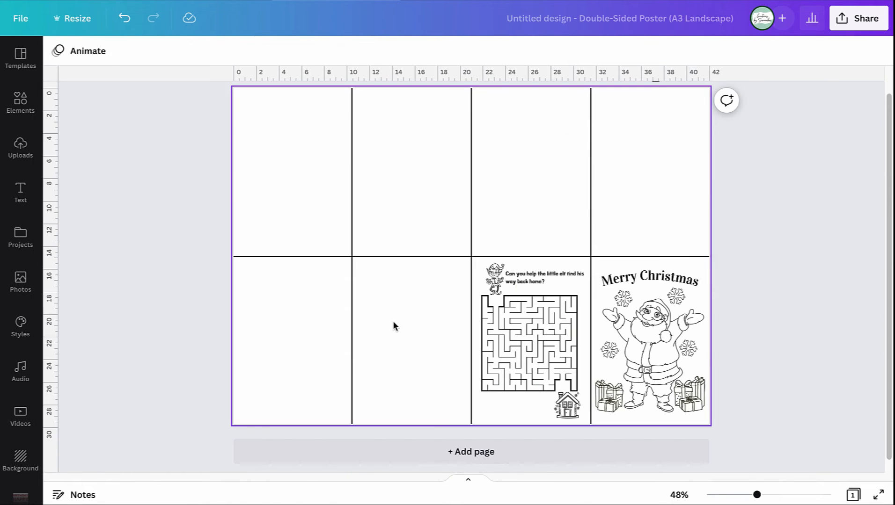
key(ctrl+v)
drag(243, 114, 366, 249)
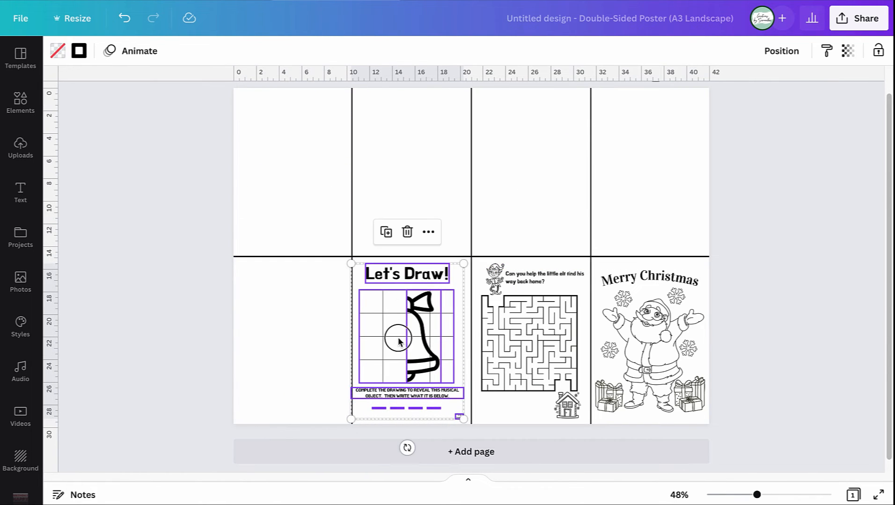
click(288, 291)
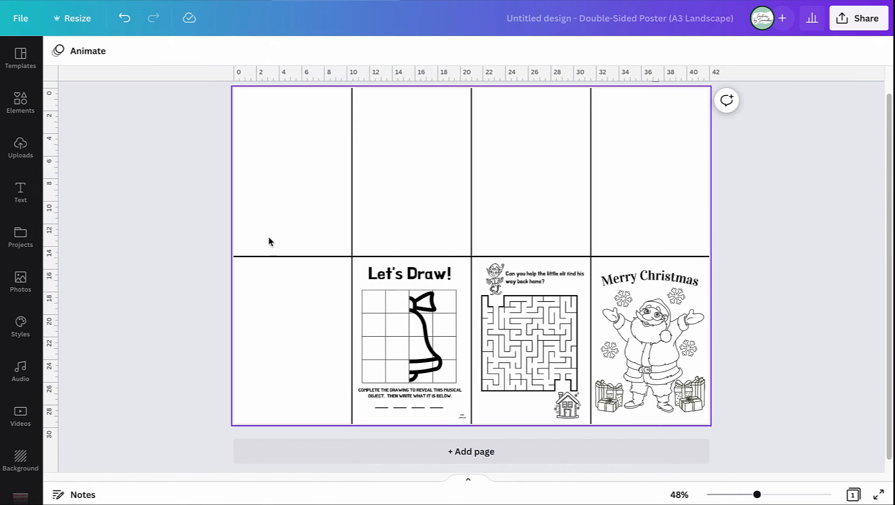
Paste the "Design An Ornament" page, scale it to about 7.4 by 12.5 and centre it in the bottom-left section
key(ctrl+v)
drag(349, 290, 255, 331)
drag(340, 424, 320, 414)
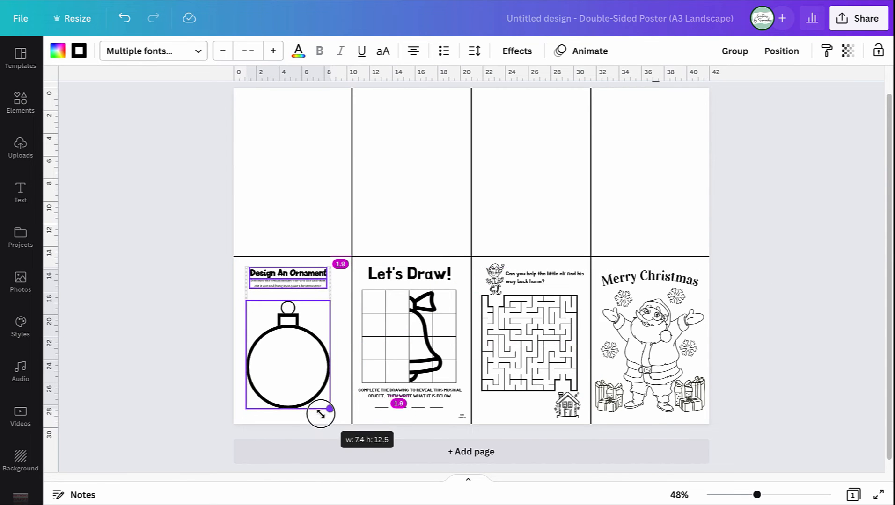
drag(299, 363, 299, 362)
click(143, 379)
drag(256, 258, 266, 284)
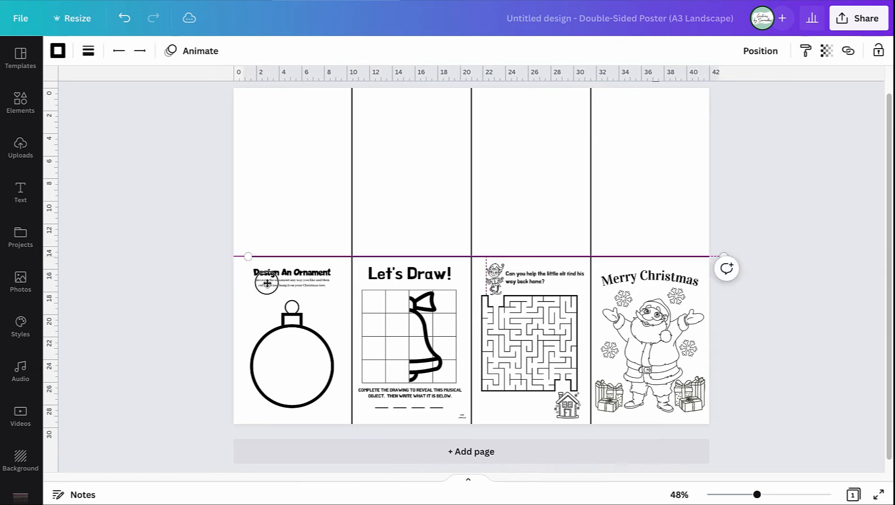
Undo the last move on the A3 sheet and select all elements of the Christmas Tree Coding page for copying
key(ctrl+z)
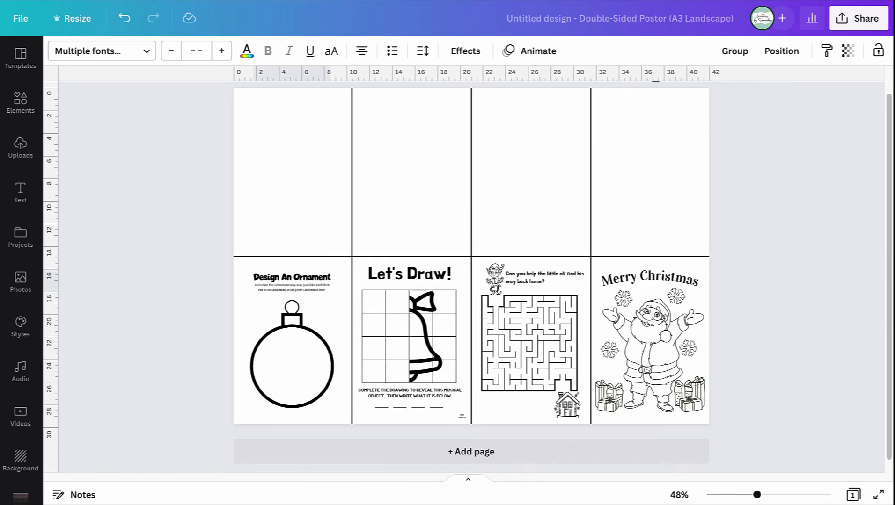
click(194, 385)
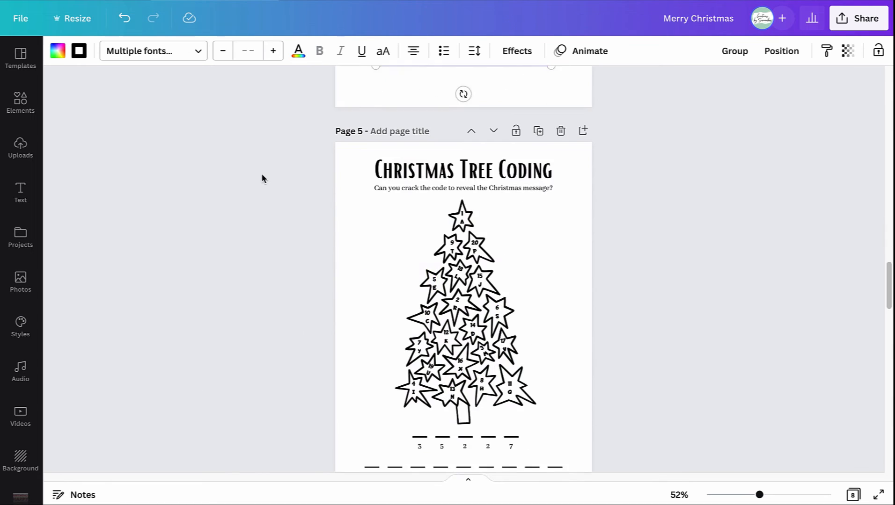
key(ctrl+a)
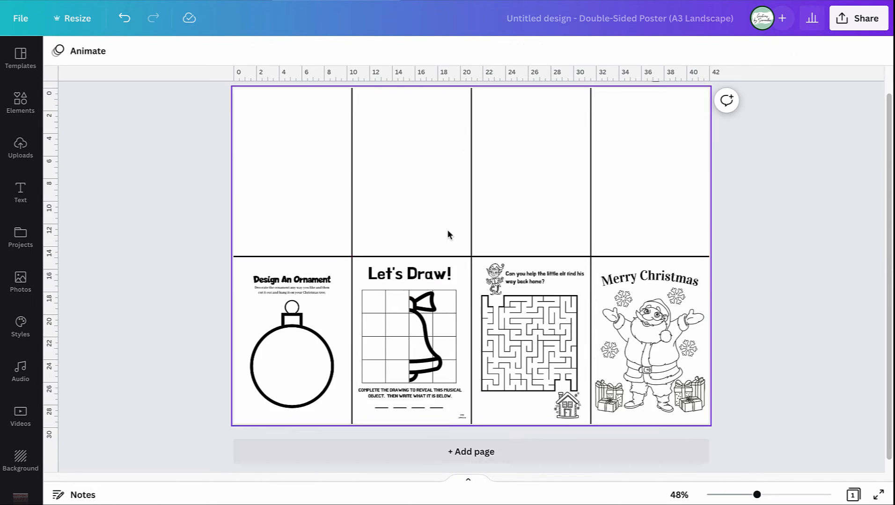
Paste the Christmas Tree Coding page, shrink it and fit it into the top-left section of the A3 sheet
key(ctrl+v)
drag(254, 124, 336, 247)
drag(423, 276, 321, 145)
drag(366, 320, 340, 279)
mouse_move(281, 204)
mouse_down()
mouse_move(294, 204)
mouse_move(286, 204)
mouse_up()
Copy the Colour By Number penguin page into the A3 sheet, shrunk to fit the second upper section
click(191, 249)
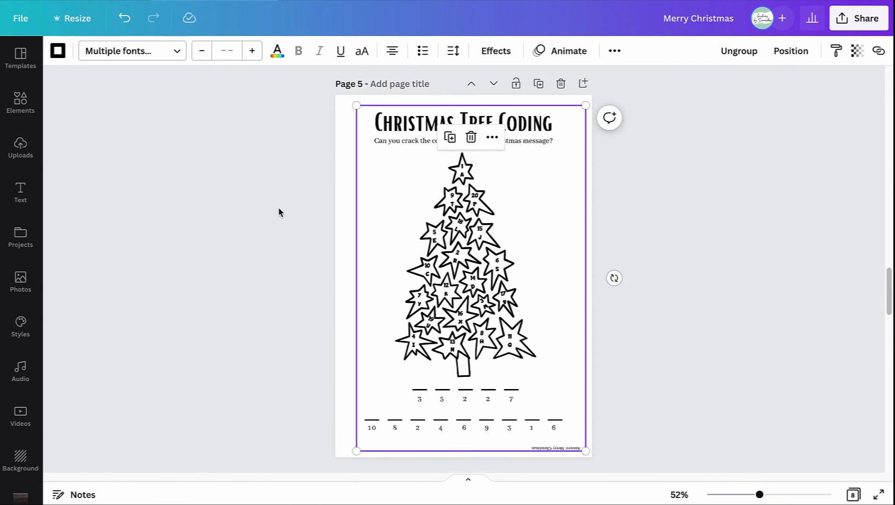
scroll(277, 212, down, 3)
drag(316, 126, 605, 455)
key(ctrl+c)
key(ctrl+v)
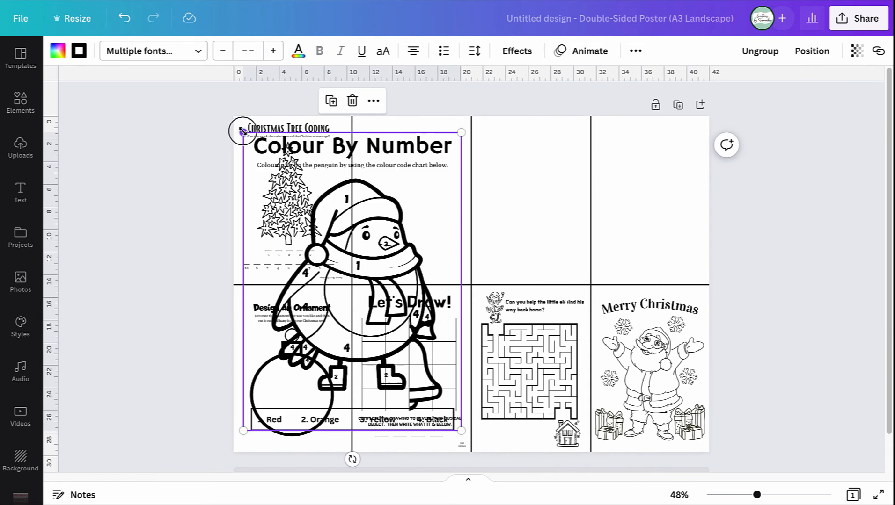
drag(242, 131, 347, 275)
drag(357, 326, 366, 172)
Copy the Christmas Fun Crossword Puzzle page into the A3 sheet, shrunk to fit the third upper section
click(180, 132)
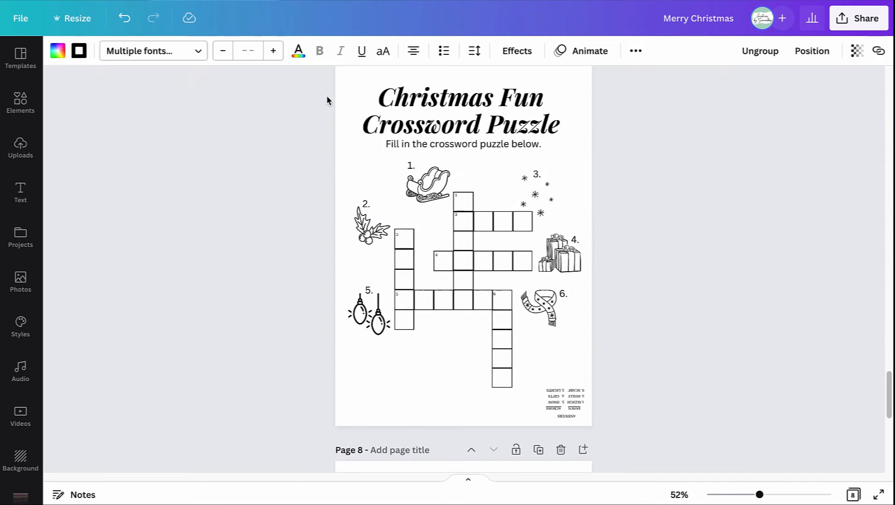
drag(327, 99, 601, 432)
key(ctrl+c)
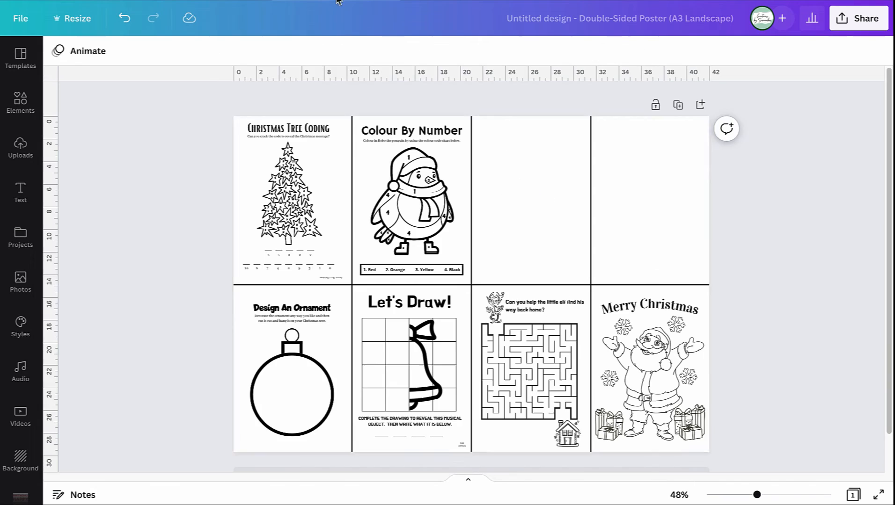
key(ctrl+v)
drag(405, 335, 536, 205)
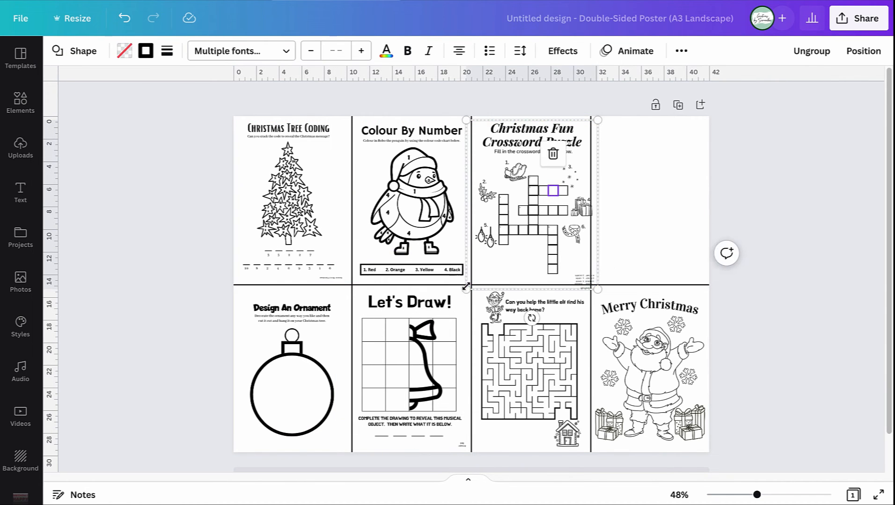
drag(597, 289, 583, 267)
drag(473, 280, 473, 268)
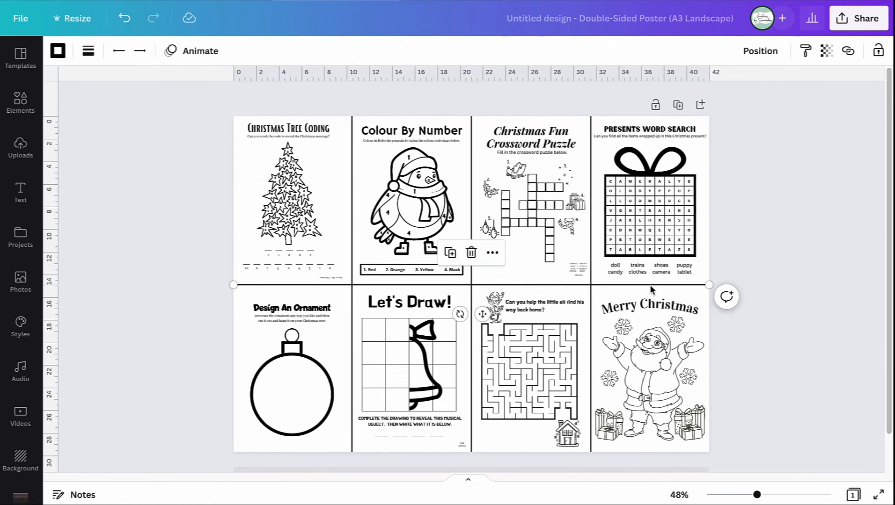
Delete the horizontal divider line and the three vertical divider lines from the A3 sheet
key(Delete)
click(591, 277)
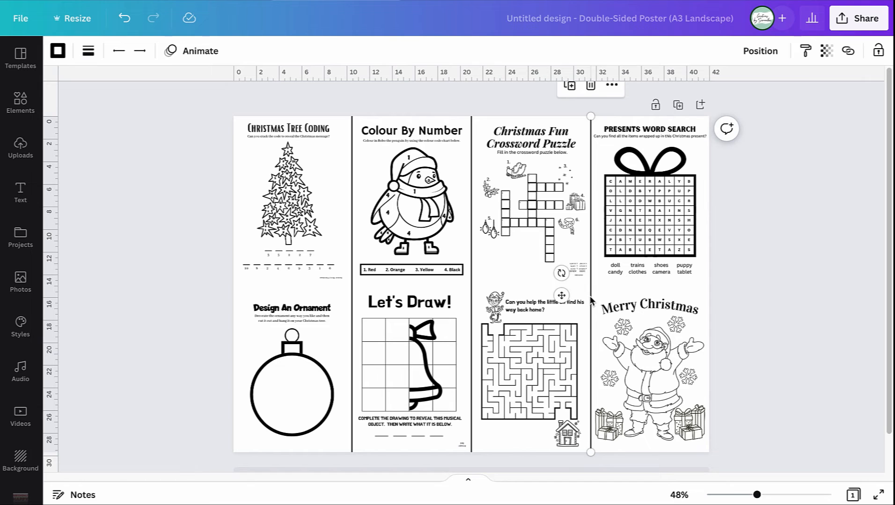
key(Delete)
click(471, 283)
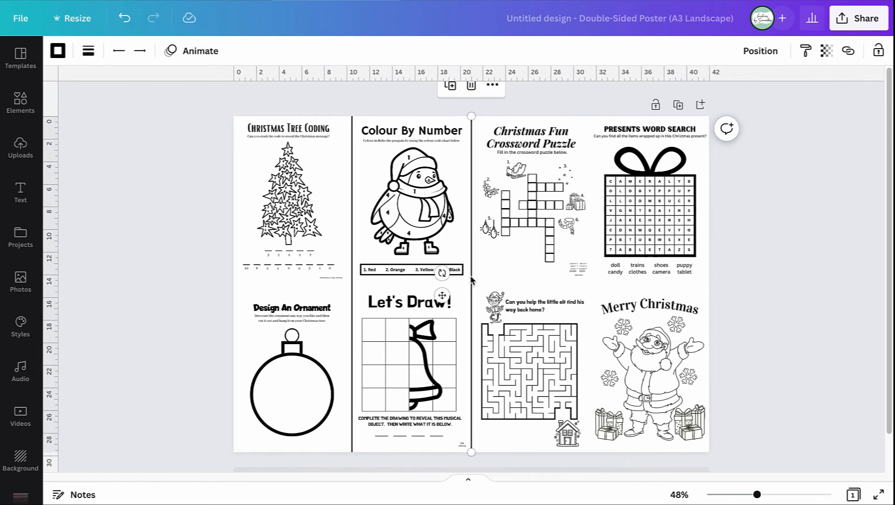
key(Delete)
click(352, 287)
key(Delete)
Find a "candy cane outline" graphic and place it, small and tilted, at the outer edge of the Christmas Tree Coding section
click(20, 100)
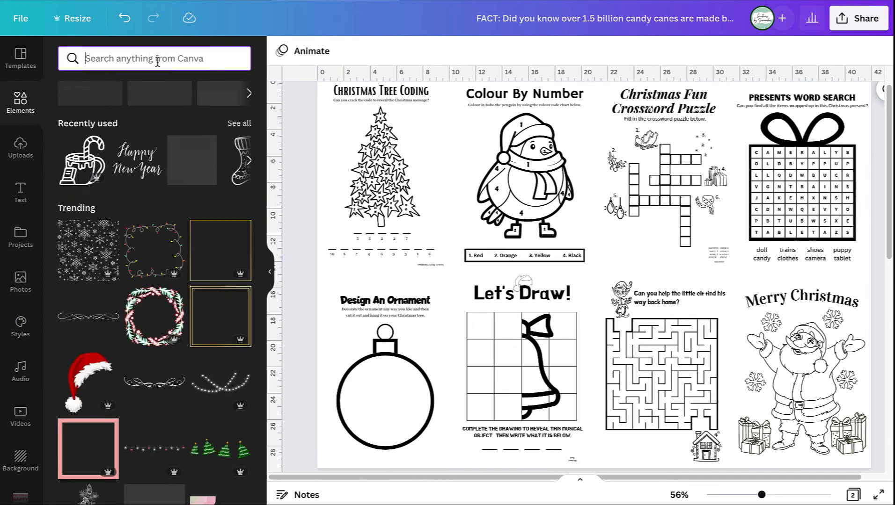
text(candy ca)
click(149, 145)
click(240, 120)
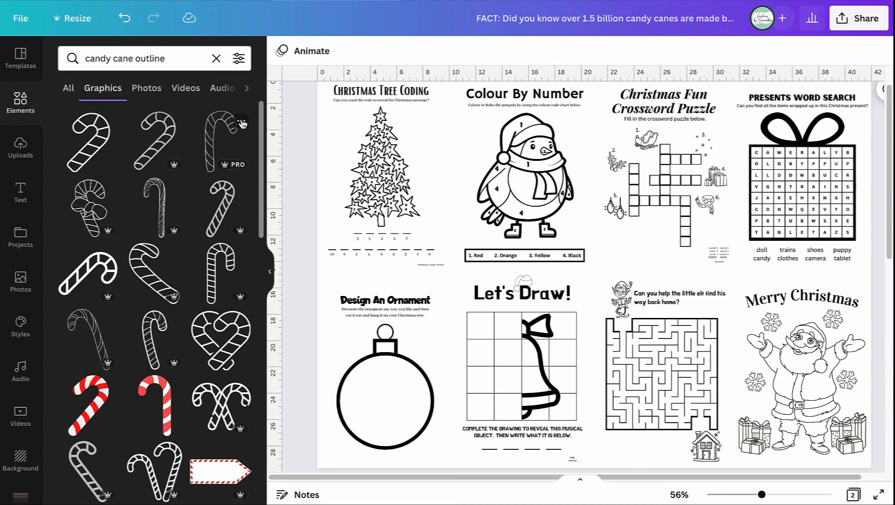
drag(213, 205, 434, 133)
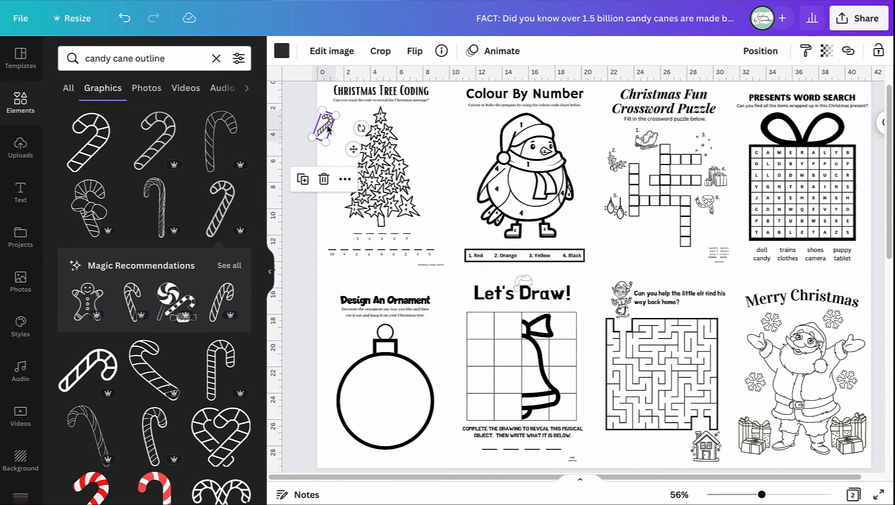
Place one copy of the candy cane beside the penguin and another below the crossword puzzle
scroll(317, 161, up, 5)
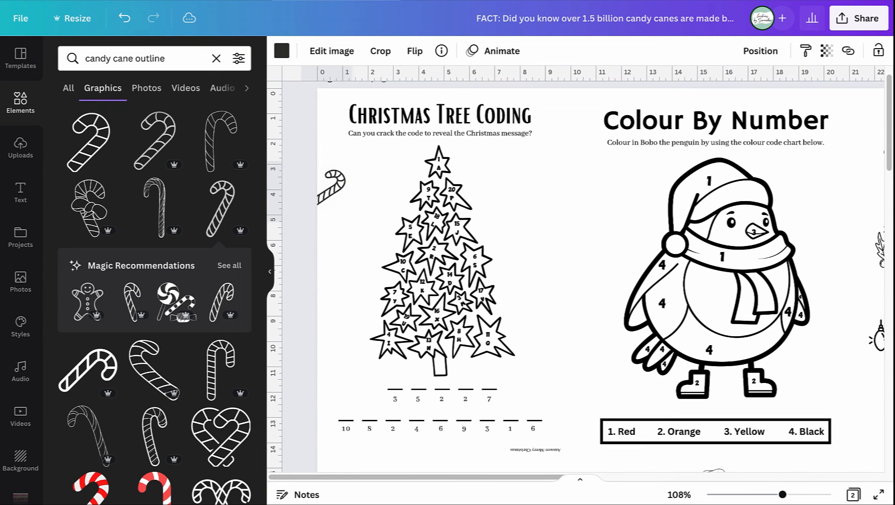
scroll(330, 187, down, 3)
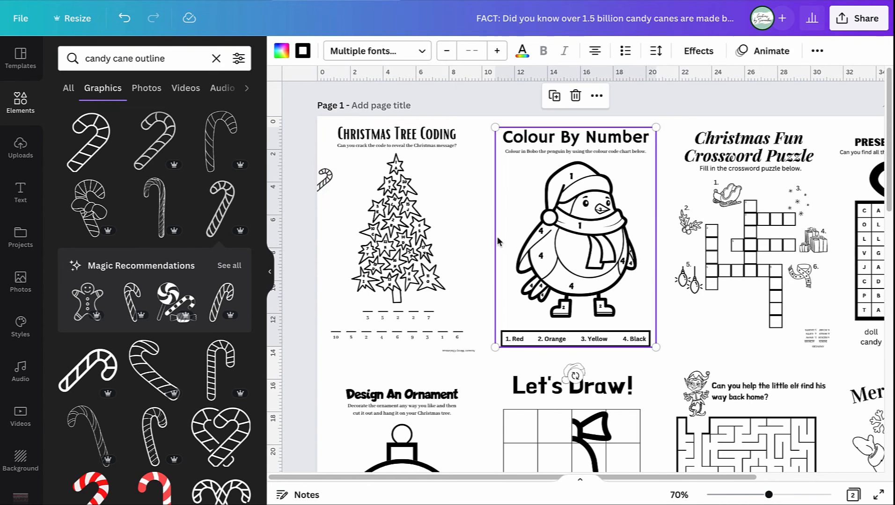
drag(448, 233, 484, 265)
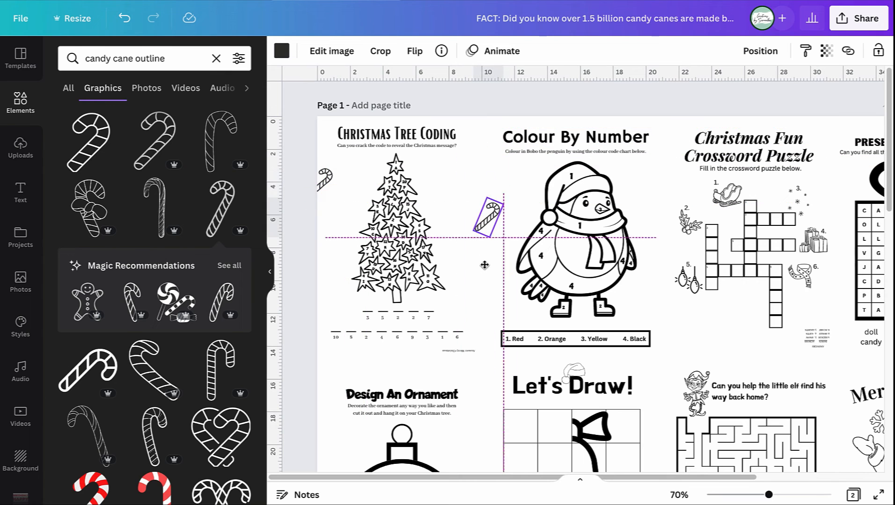
key(ctrl+v)
drag(320, 238, 698, 385)
scroll(634, 352, right, 2)
scroll(633, 354, down, 3)
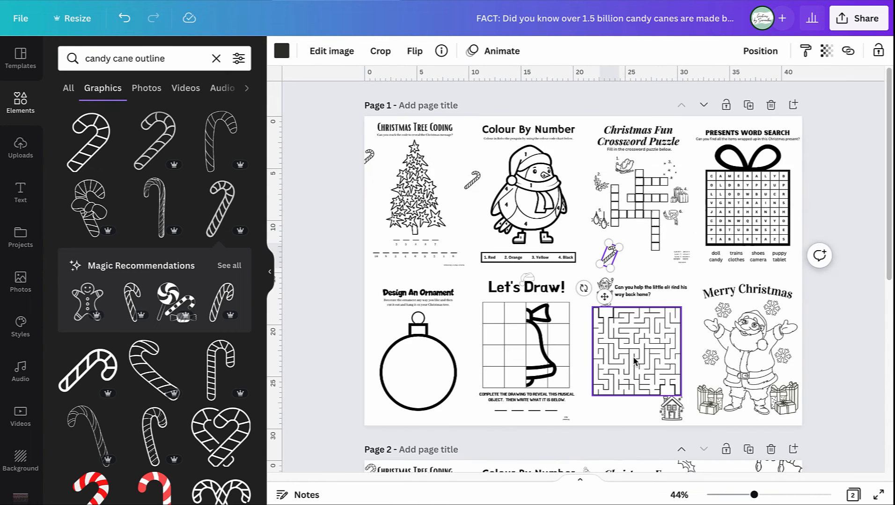
Move the crossword's candy cane beside the Merry Christmas heading, shrink it and tilt it the opposite way
click(472, 180)
click(611, 256)
drag(610, 275, 614, 277)
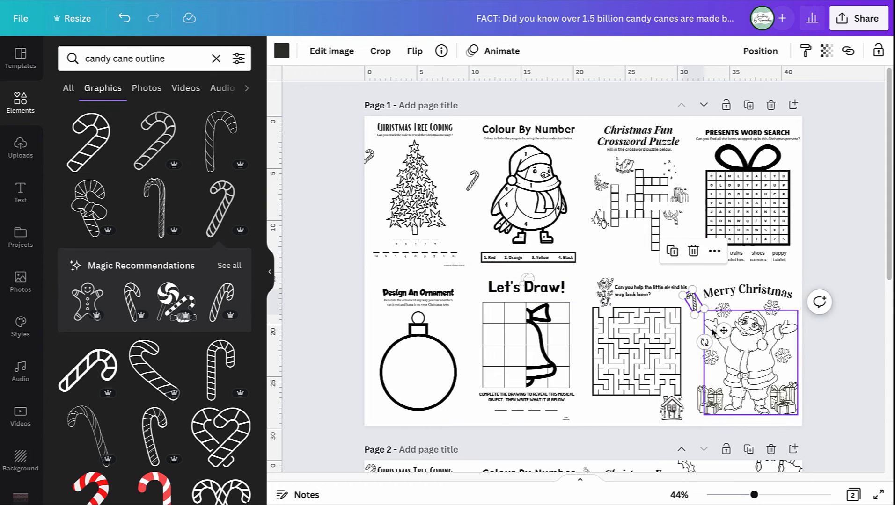
drag(703, 309, 694, 303)
drag(702, 335, 709, 340)
click(709, 280)
click(694, 302)
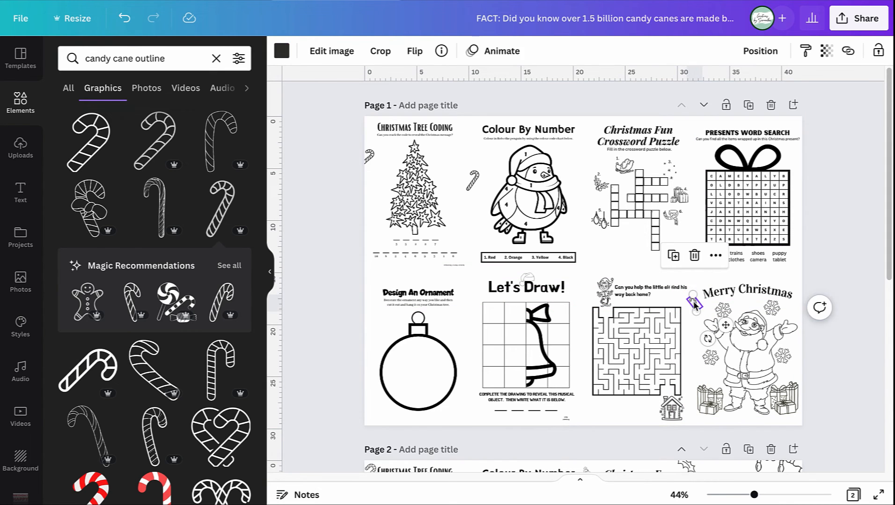
Paste another candy cane, tilt it and place it at the bottom between the ornament and bell sections
click(774, 276)
key(ctrl+v)
drag(366, 204, 526, 384)
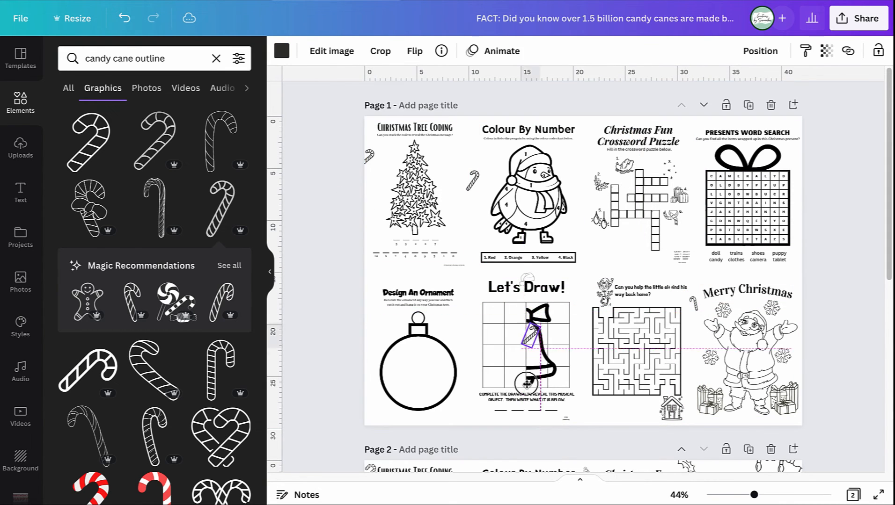
mouse_move(586, 466)
mouse_down()
mouse_move(591, 449)
mouse_move(571, 388)
mouse_up()
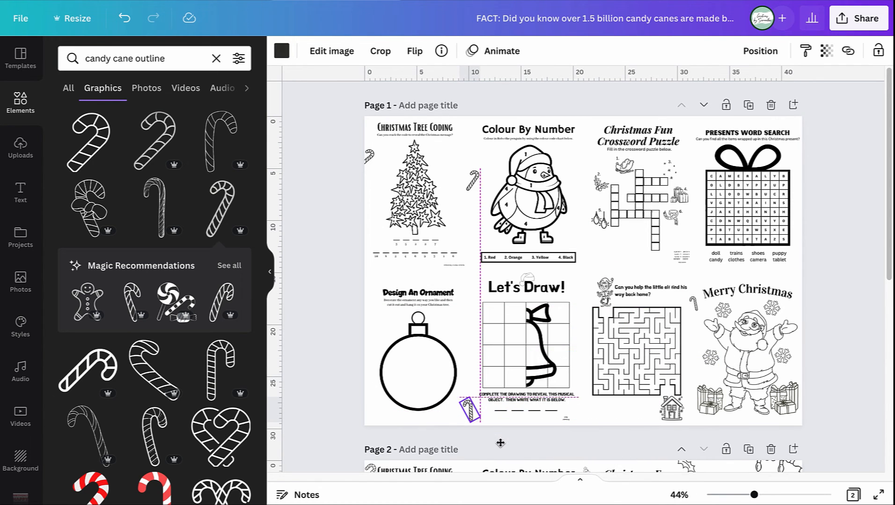
Place small candy cane copies beside the Design An Ornament heading and beside the Presents Word Search gift
drag(508, 439, 493, 322)
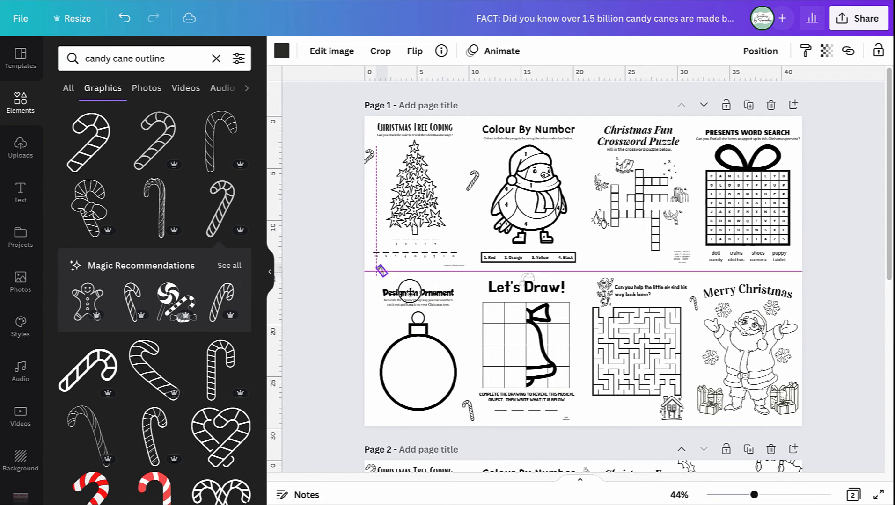
click(695, 273)
drag(401, 314, 740, 195)
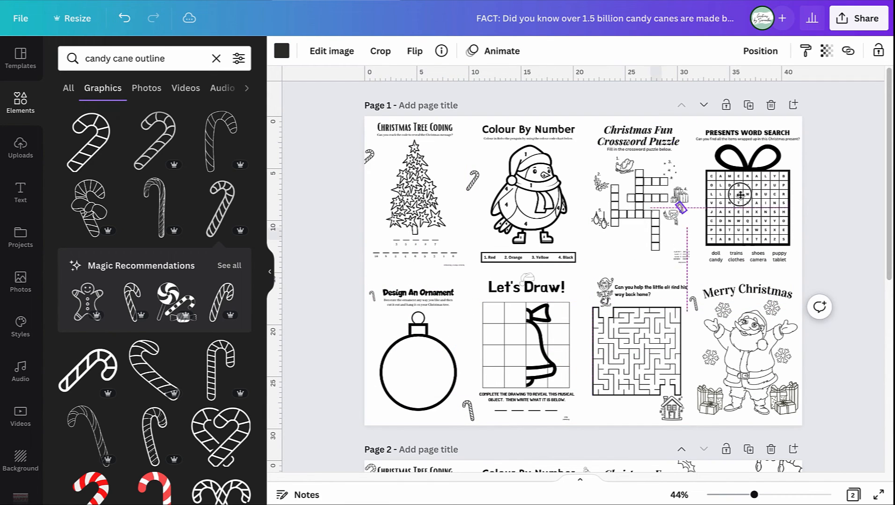
Duplicate the candy cane by the Merry Christmas heading, shrink it to about 0.3 by 0.6 and tuck it into Santa's present
click(693, 304)
key(ctrl+d)
ctrl+scroll(700, 324, up, 4)
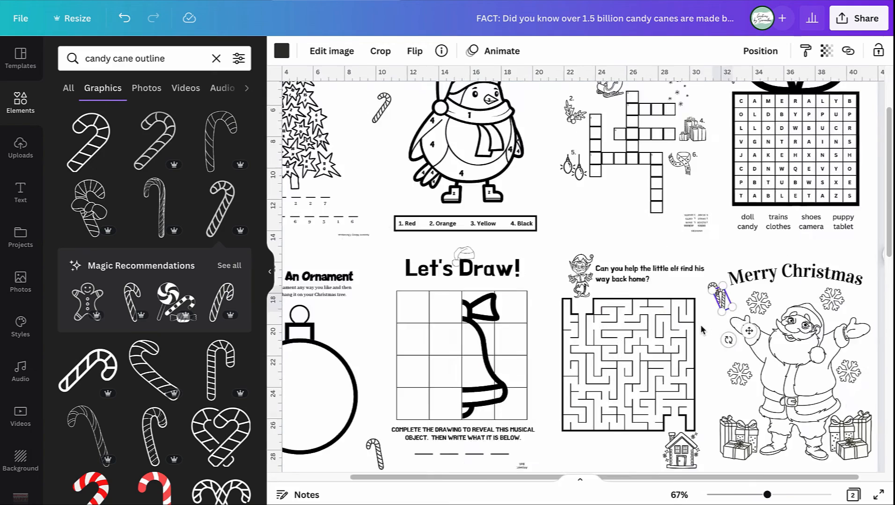
drag(625, 216, 662, 405)
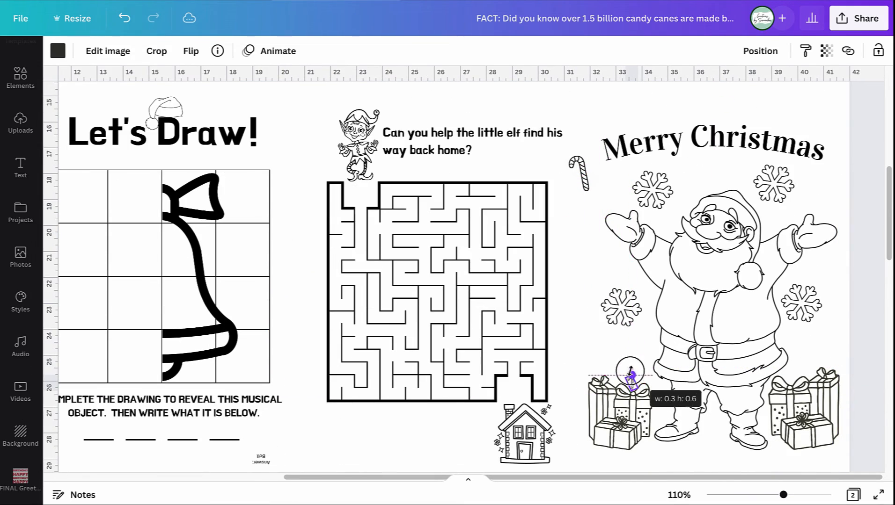
click(613, 319)
ctrl+scroll(613, 327, up, 5)
ctrl+scroll(614, 327, down, 8)
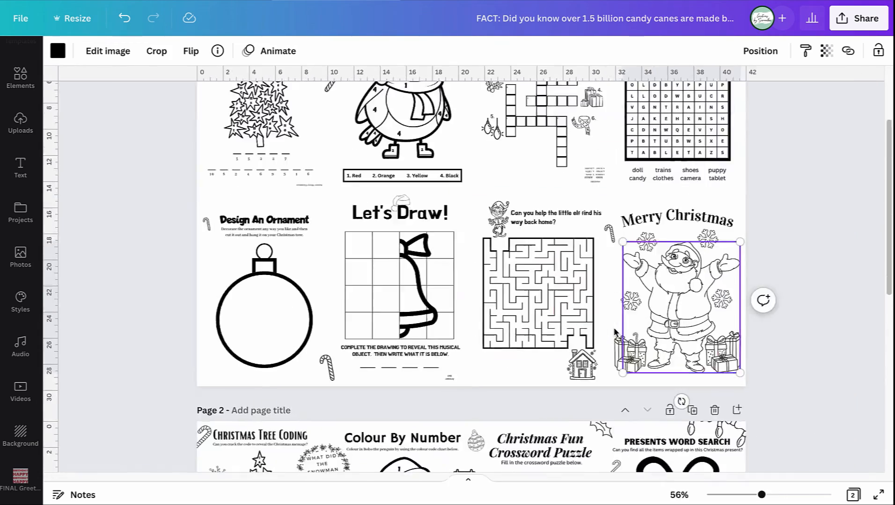
Copy the "Did you know over 1.5 billion candy canes" fact from page 9 of Merry Christmas and put it below the crossword
click(153, 238)
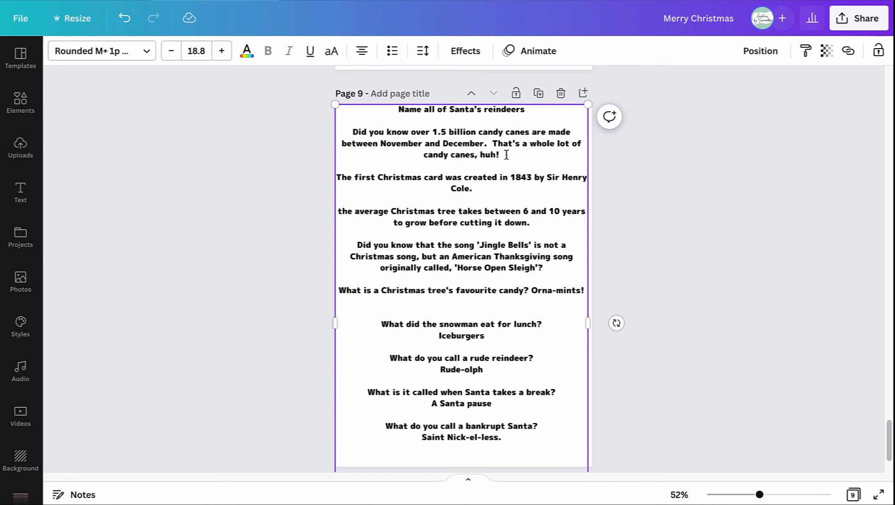
triple_click(346, 135)
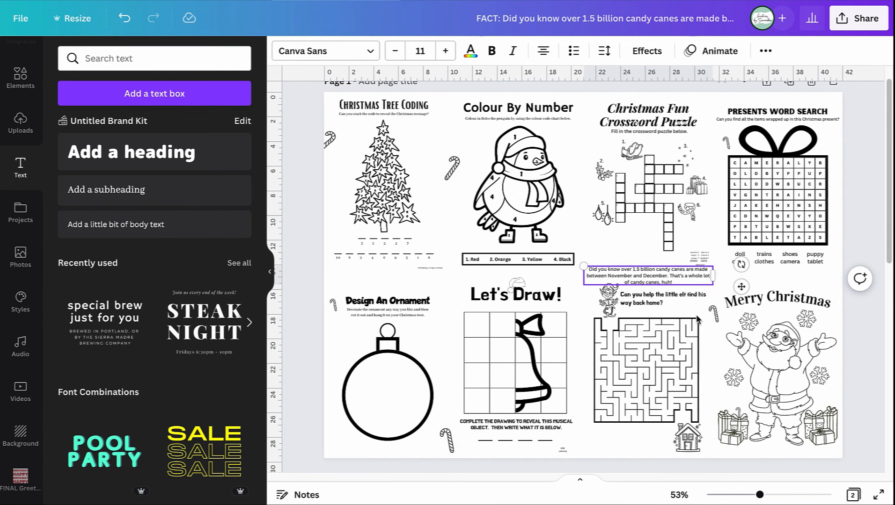
drag(740, 287, 732, 262)
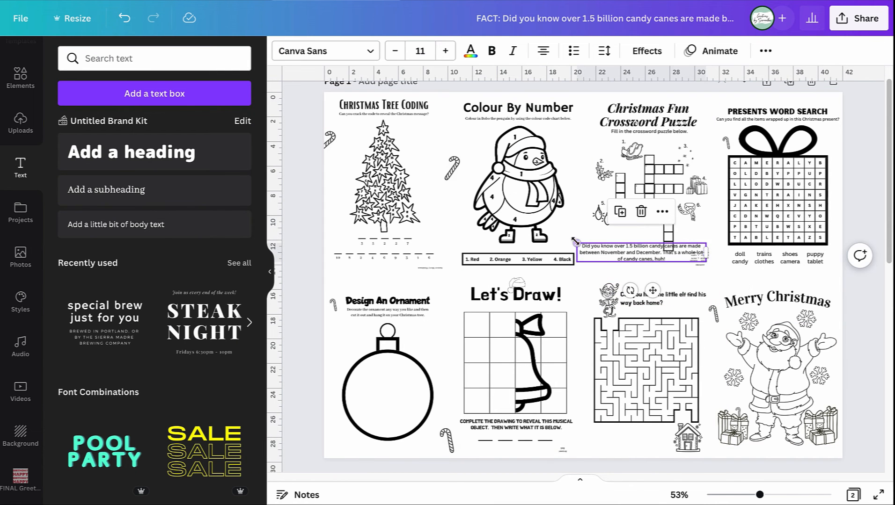
Shrink the candy cane fact to font size 8.3 and tilt it in the gap beneath the crossword grid
drag(575, 242, 605, 248)
drag(658, 267, 628, 263)
scroll(626, 282, up, 4)
click(269, 272)
drag(389, 265, 374, 256)
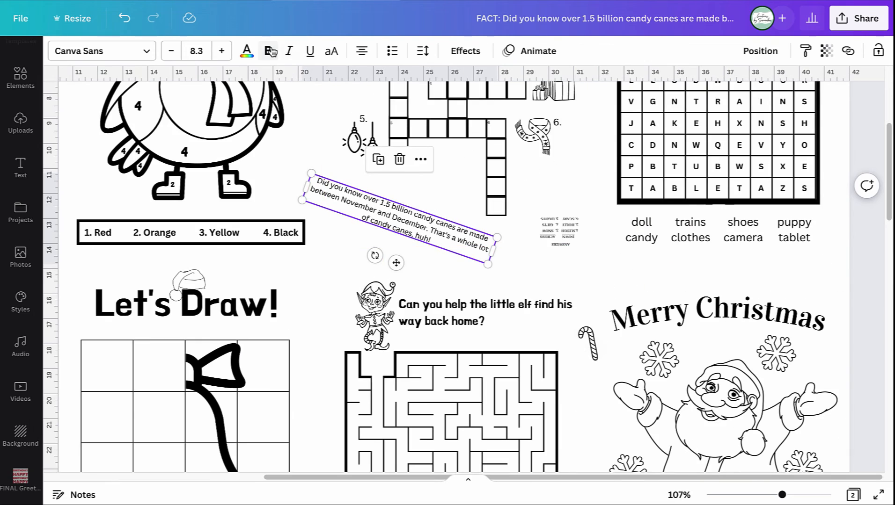
Place an untilted copy of the candy cane fact below the maze beside the house, in italics at size 9.5
drag(488, 254, 514, 471)
scroll(534, 266, down, 5)
click(481, 197)
scroll(373, 189, up, 3)
scroll(372, 188, down, 2)
scroll(506, 454, up, 1)
scroll(500, 443, up, 5)
key(ctrl+i)
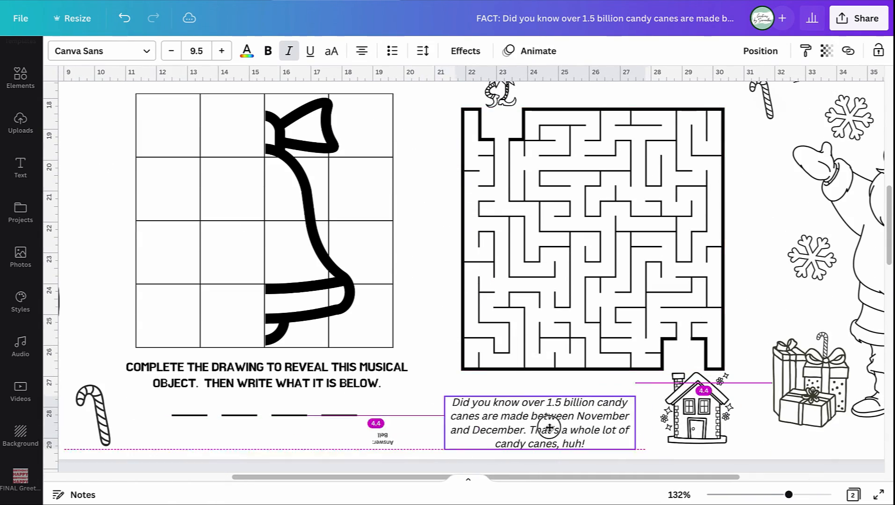
Replace the fact below the maze with the joke "What do you call a rude reindeer? Rude-olph" copied from page 9
click(753, 263)
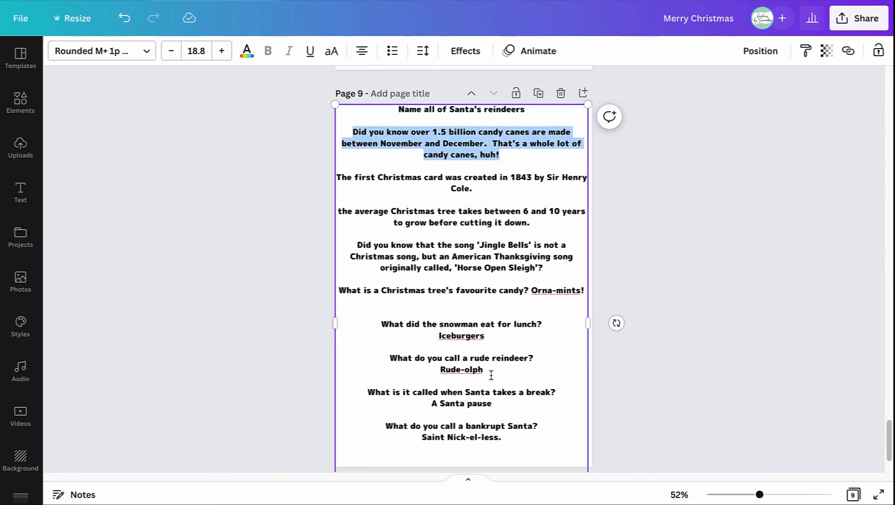
drag(491, 376, 390, 355)
key(ctrl+c)
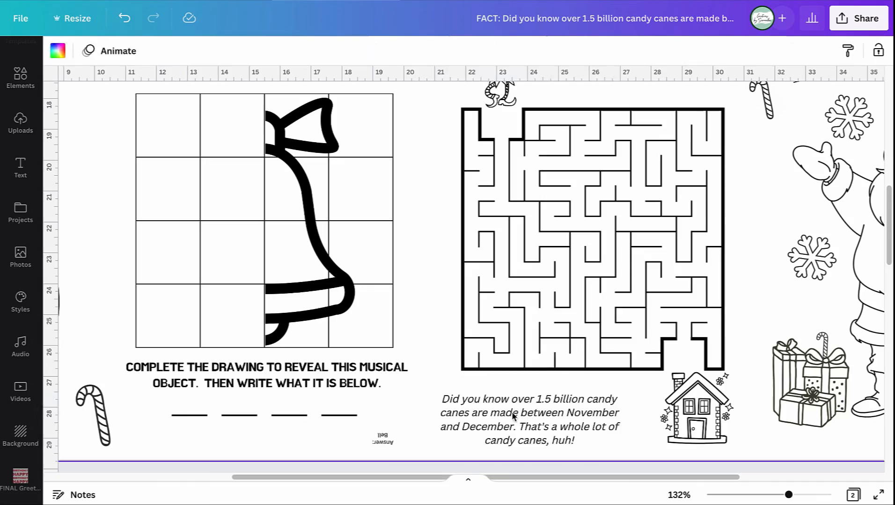
key(ctrl+v)
scroll(450, 372, down, 4)
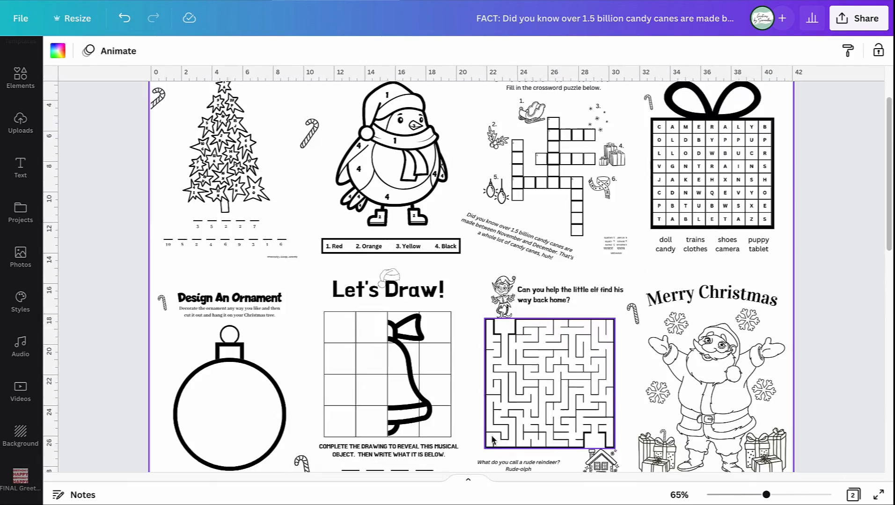
Paste the joke beside the Christmas tree and replace its text with "What is a Christmas tree's favourite candy? Orna-mints!"
click(659, 323)
scroll(658, 319, up, 3)
scroll(658, 319, down, 3)
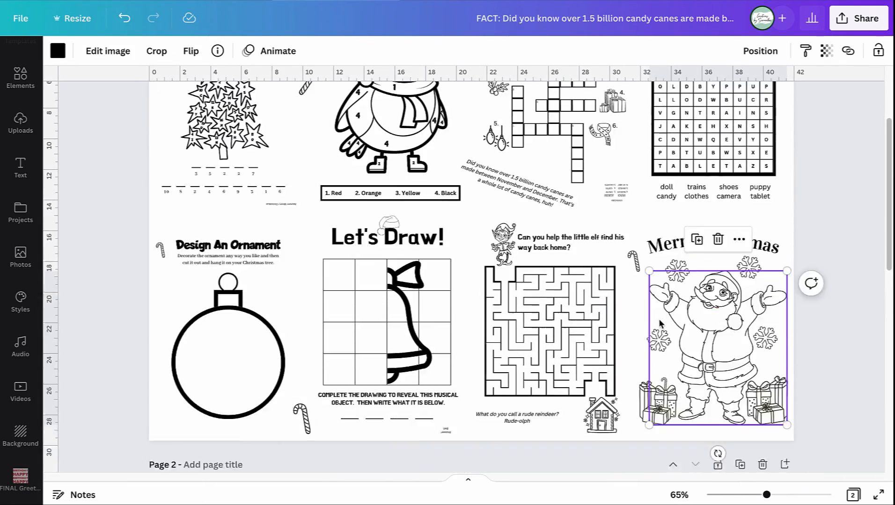
scroll(658, 319, up, 3)
drag(308, 188, 306, 246)
key(ctrl+v)
drag(311, 314, 304, 220)
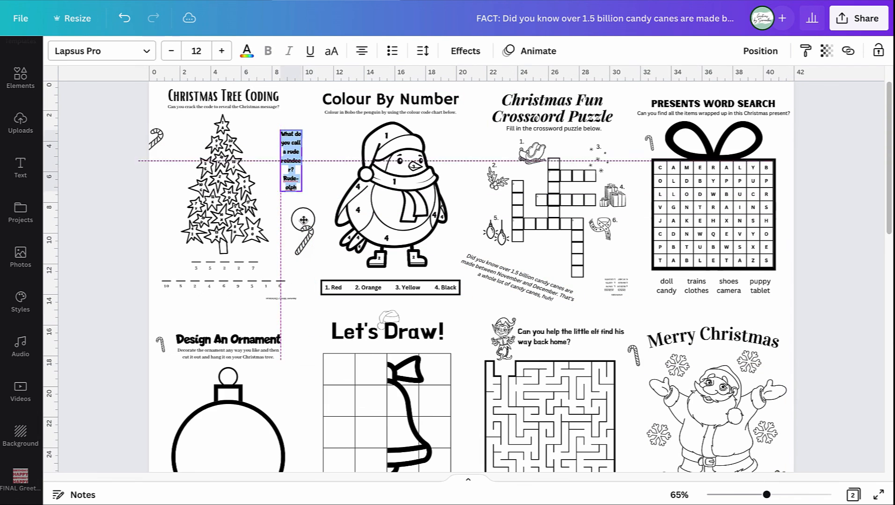
drag(304, 162, 308, 187)
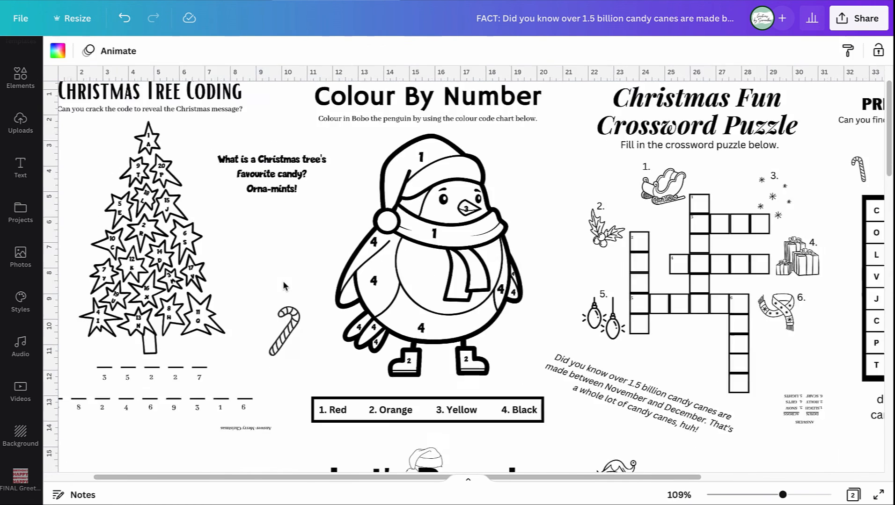
Move the Christmas tree's favourite candy joke into the gap between the tree coding puzzle and the Design An Ornament heading
scroll(282, 281, down, 5)
scroll(282, 280, down, 1)
scroll(401, 314, up, 5)
click(327, 211)
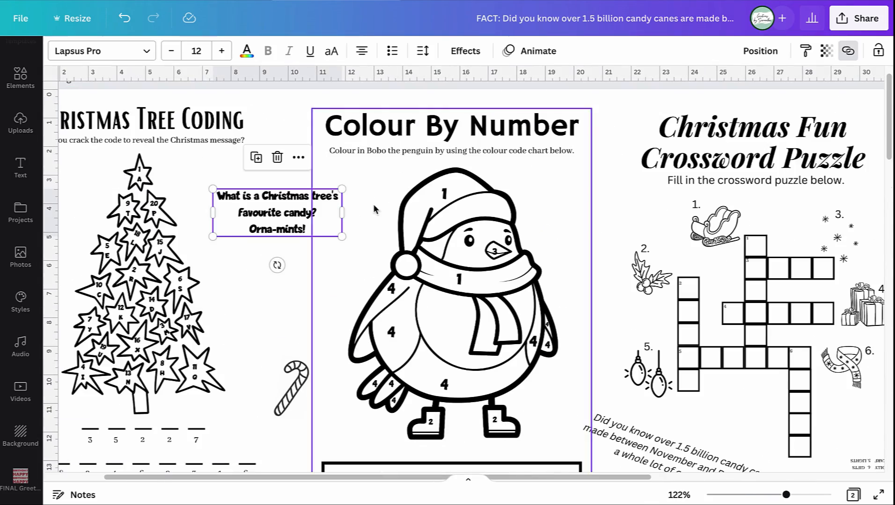
scroll(401, 219, down, 3)
click(580, 273)
scroll(580, 279, down, 5)
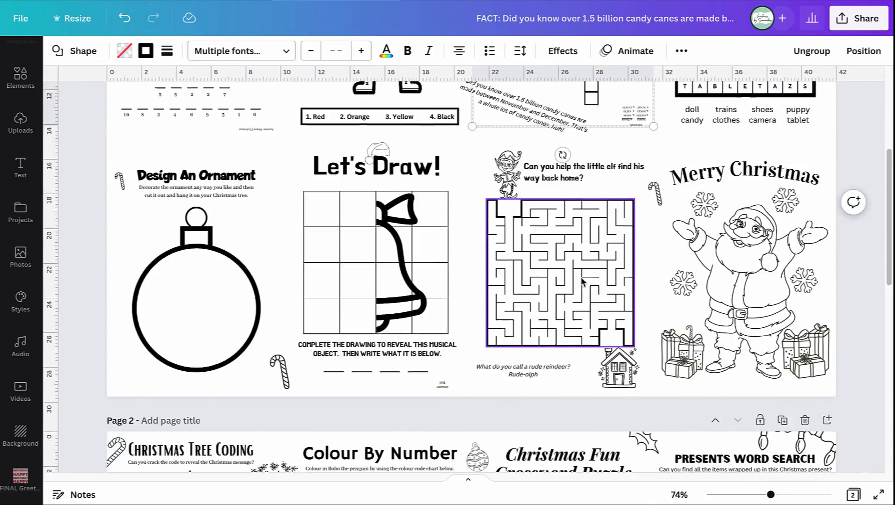
scroll(580, 279, up, 5)
scroll(581, 281, down, 2)
scroll(581, 280, up, 2)
click(274, 179)
drag(273, 179, 150, 367)
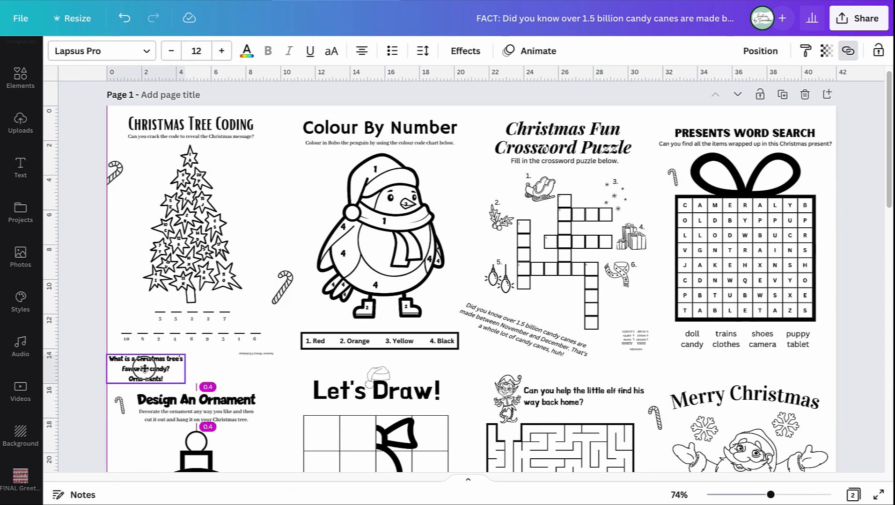
click(323, 108)
scroll(323, 108, down, 2)
Set the Orna-mints joke in italic Alice on two lines and add the fact "The average Christmas tree takes between 6 and 10 years" beside the tree
click(187, 320)
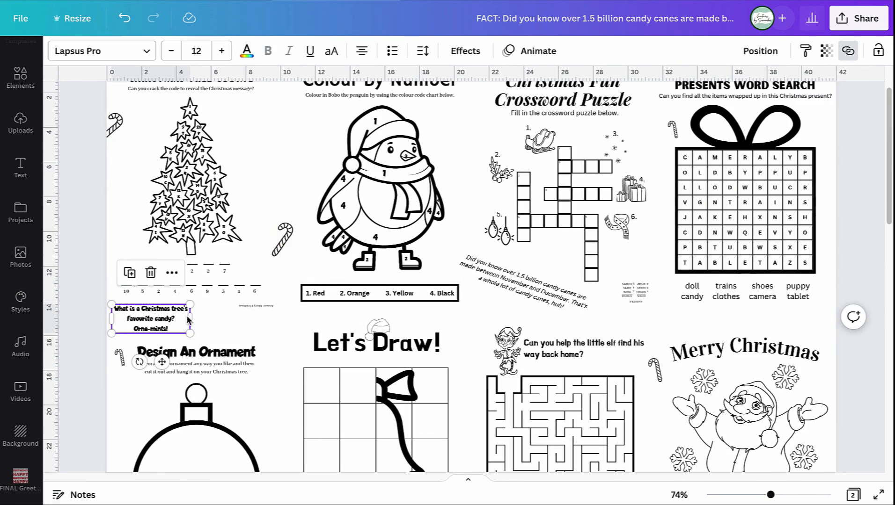
click(207, 113)
click(95, 237)
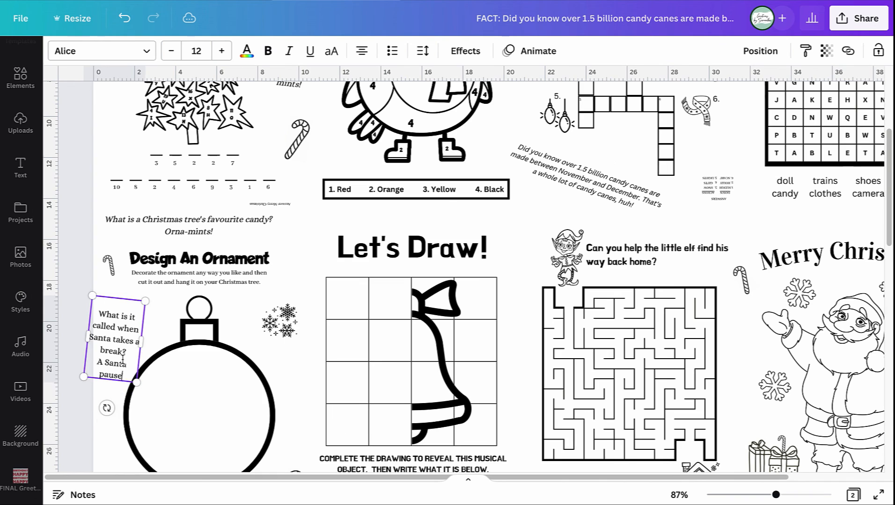
Place the tilted joke "What is it called when Santa takes a break? A Santa pause" to the right of the ornament
drag(111, 321, 111, 320)
scroll(302, 234, down, 3)
drag(218, 291, 316, 291)
Move the snowflake cluster to the ornament's lower right, shift the candy cane on its left, and delete the candy cane beneath the snowflakes
drag(323, 300, 330, 364)
click(390, 240)
click(329, 393)
drag(213, 287, 224, 304)
click(281, 221)
click(326, 395)
key(Delete)
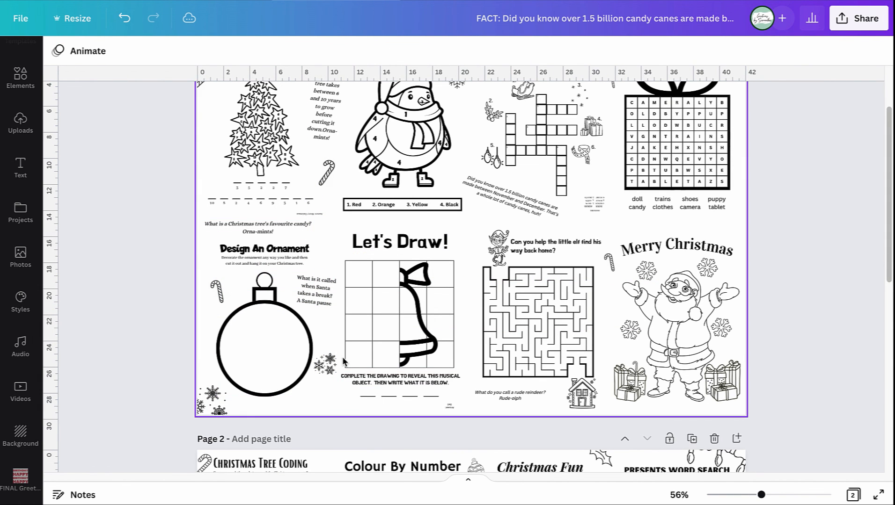
drag(330, 364, 330, 380)
scroll(826, 206, up, 1)
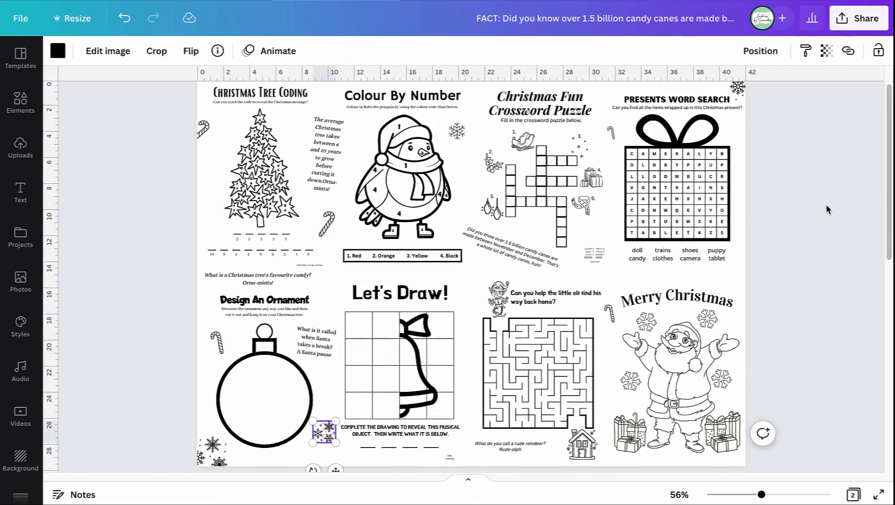
Italicize the question "What is it called when Santa takes a break?" in the joke beside the ornament
scroll(297, 348, up, 3)
triple_click(333, 376)
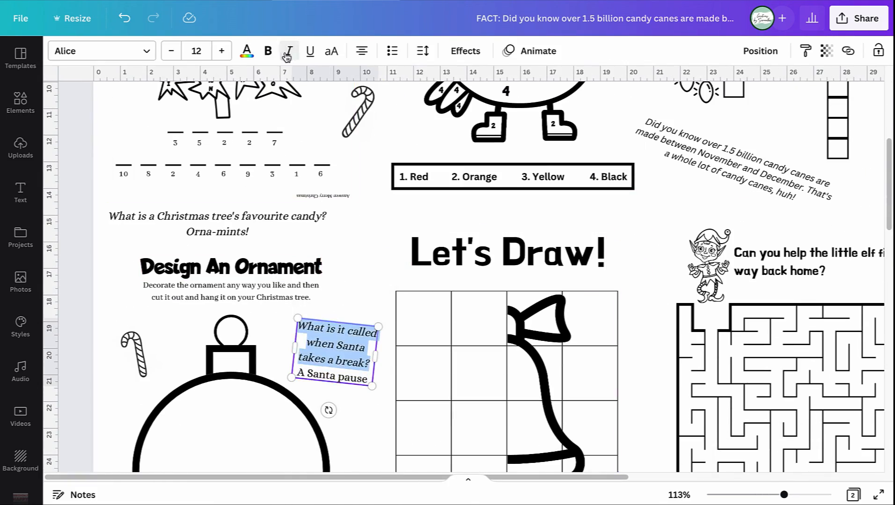
click(472, 256)
Delete the leftover "Orna-mints!" from the end of the average Christmas tree fact
scroll(471, 359, up, 5)
click(351, 240)
click(351, 240)
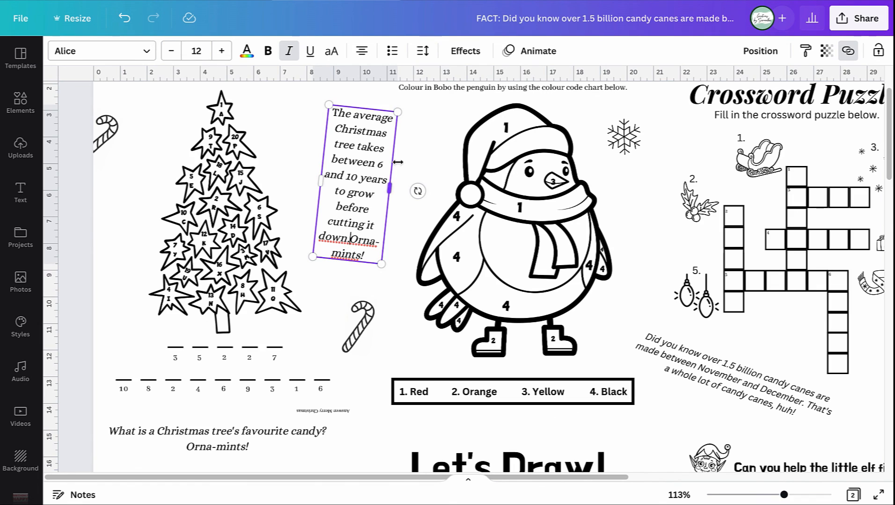
key(BackSpace)
click(417, 301)
Nudge the tilted candy cane fact beneath the crossword slightly up and to the left
scroll(416, 302, down, 5)
scroll(417, 302, up, 6)
scroll(417, 302, down, 3)
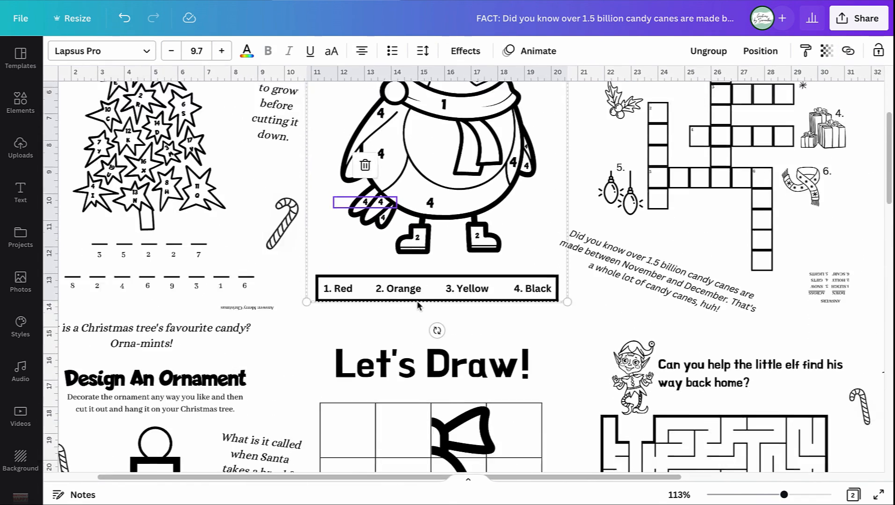
scroll(417, 301, right, 2)
scroll(418, 302, up, 2)
mouse_move(527, 328)
mouse_down()
mouse_move(517, 329)
mouse_move(517, 318)
mouse_up()
scroll(662, 297, right, 3)
scroll(665, 299, down, 3)
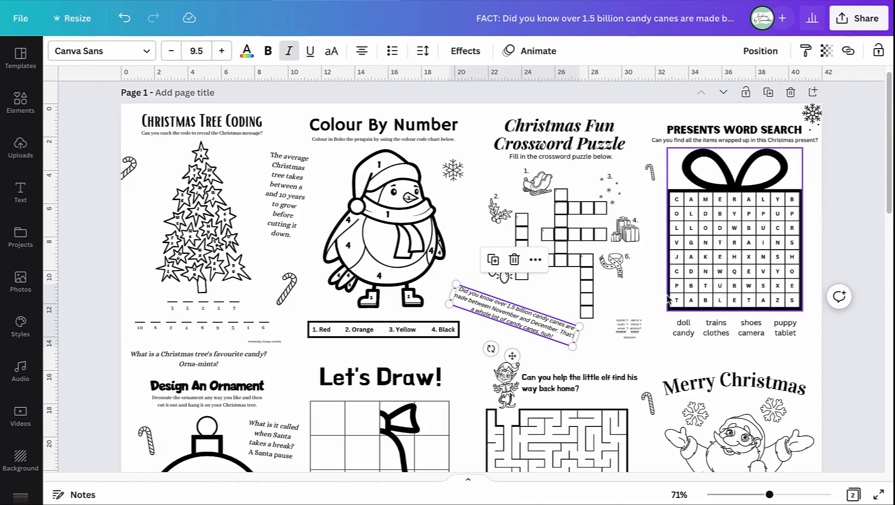
click(824, 237)
Shift the candy cane fact slightly right to sit within the crossword section
scroll(823, 257, down, 5)
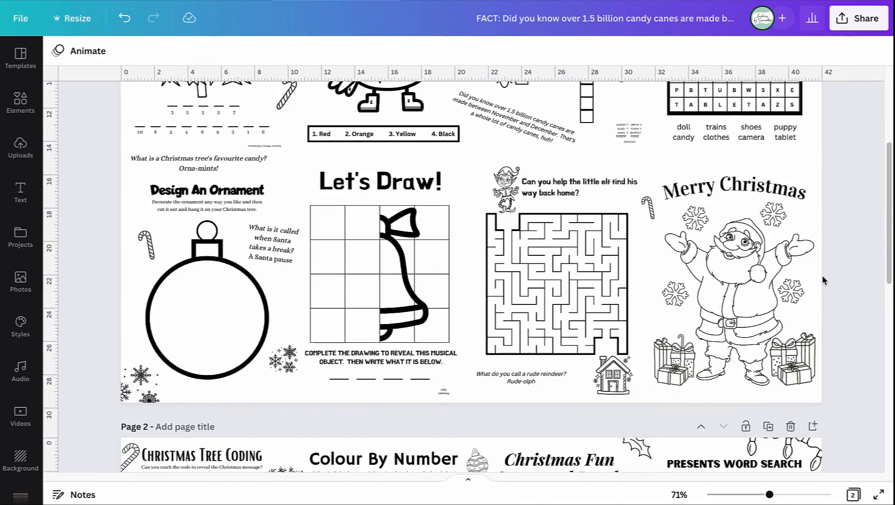
scroll(822, 276, up, 3)
scroll(822, 278, down, 1)
scroll(822, 278, up, 1)
click(519, 248)
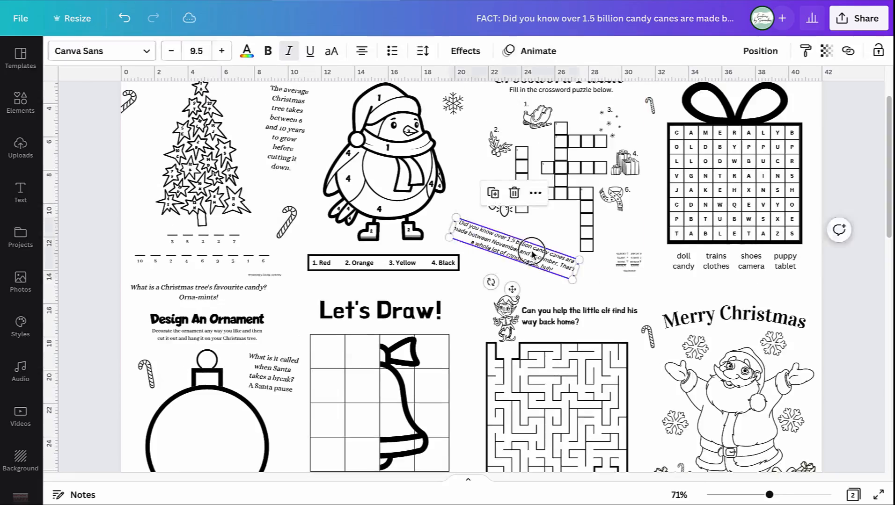
click(855, 265)
scroll(855, 266, up, 1)
scroll(855, 265, down, 1)
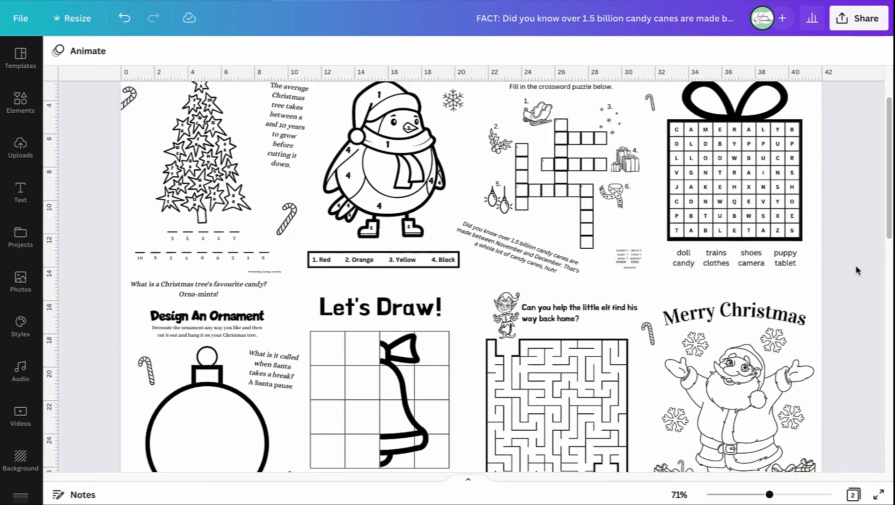
scroll(855, 266, up, 2)
scroll(855, 265, down, 5)
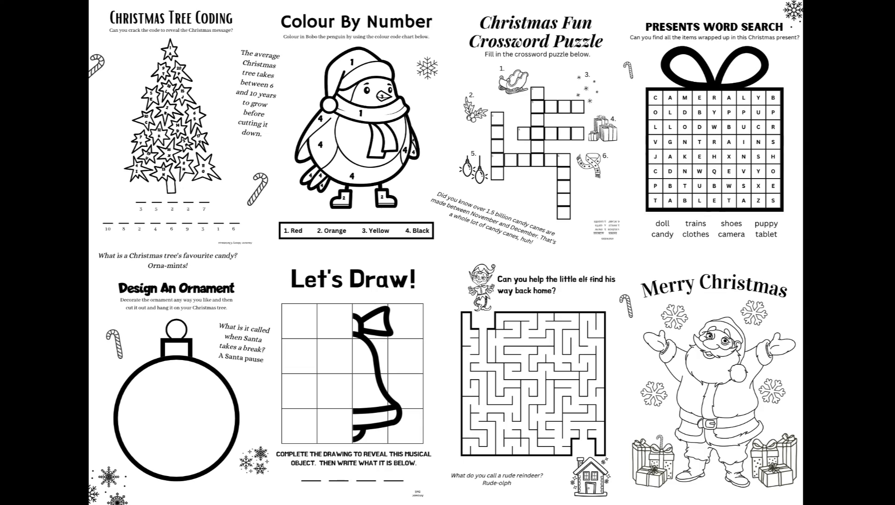